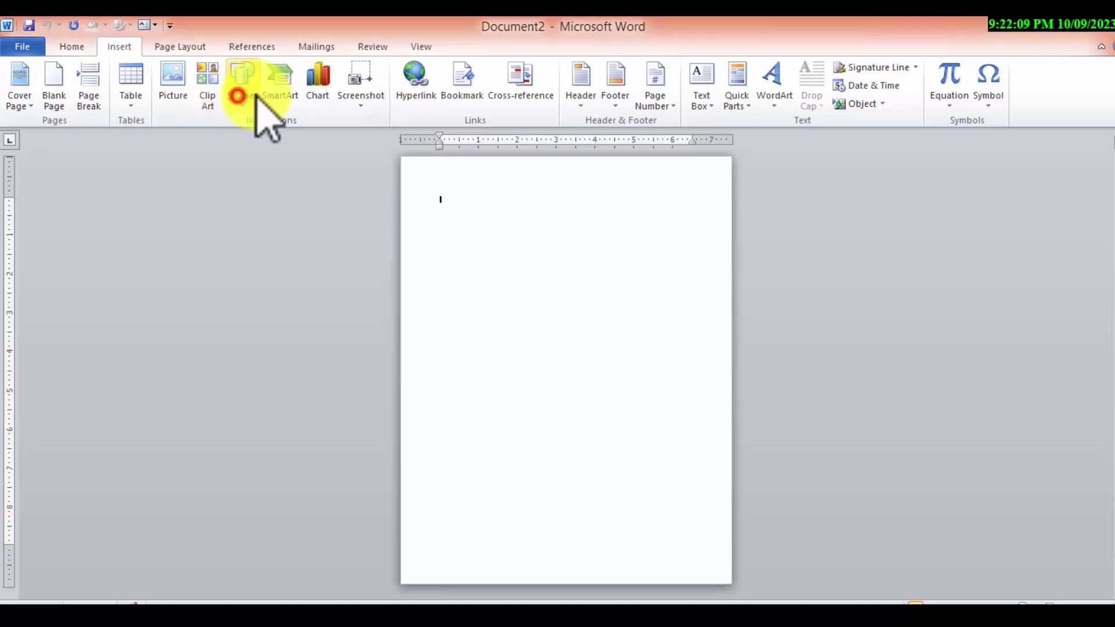
# Draw a tall 10.11" by 4.79" rectangle down the left side, flush with the page's left edge
pyautogui.click(303, 140)
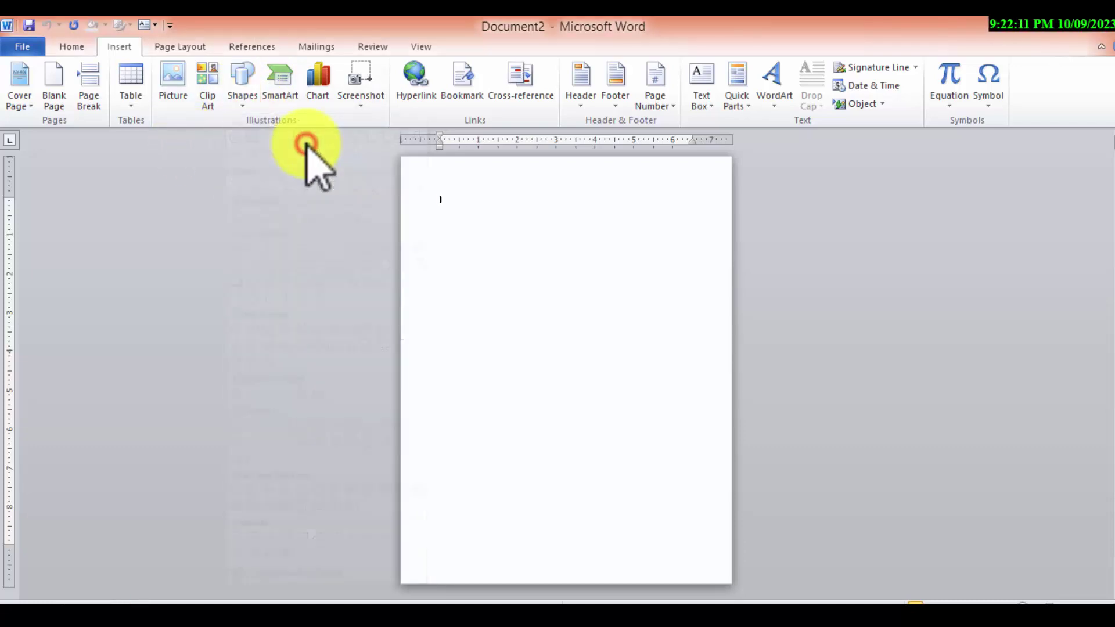
pyautogui.moveTo(411, 170)
pyautogui.mouseDown()
pyautogui.moveTo(558, 579)
pyautogui.moveTo(565, 564)
pyautogui.mouseUp()
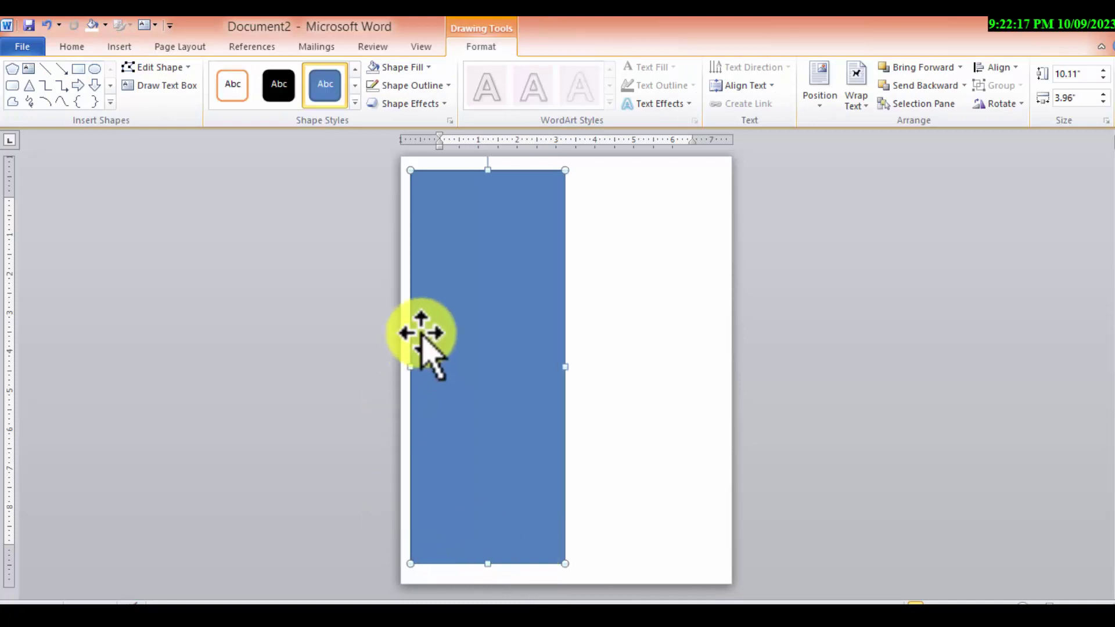
pyautogui.moveTo(412, 365); pyautogui.dragTo(378, 365)
pyautogui.moveTo(463, 364); pyautogui.dragTo(446, 363)
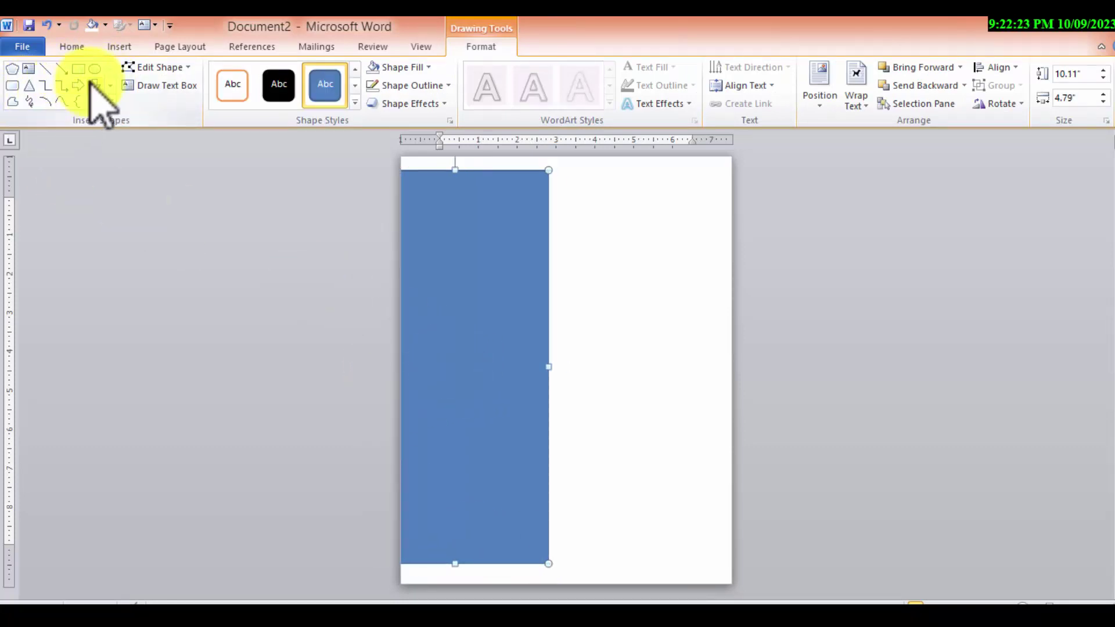
pyautogui.click(13, 102)
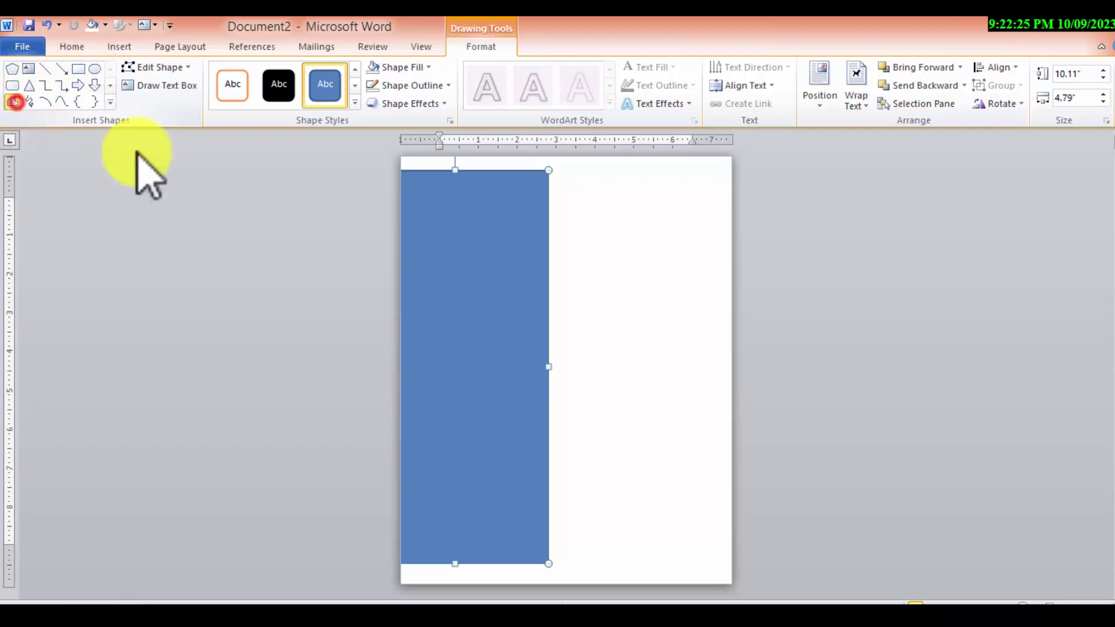
pyautogui.click(402, 187)
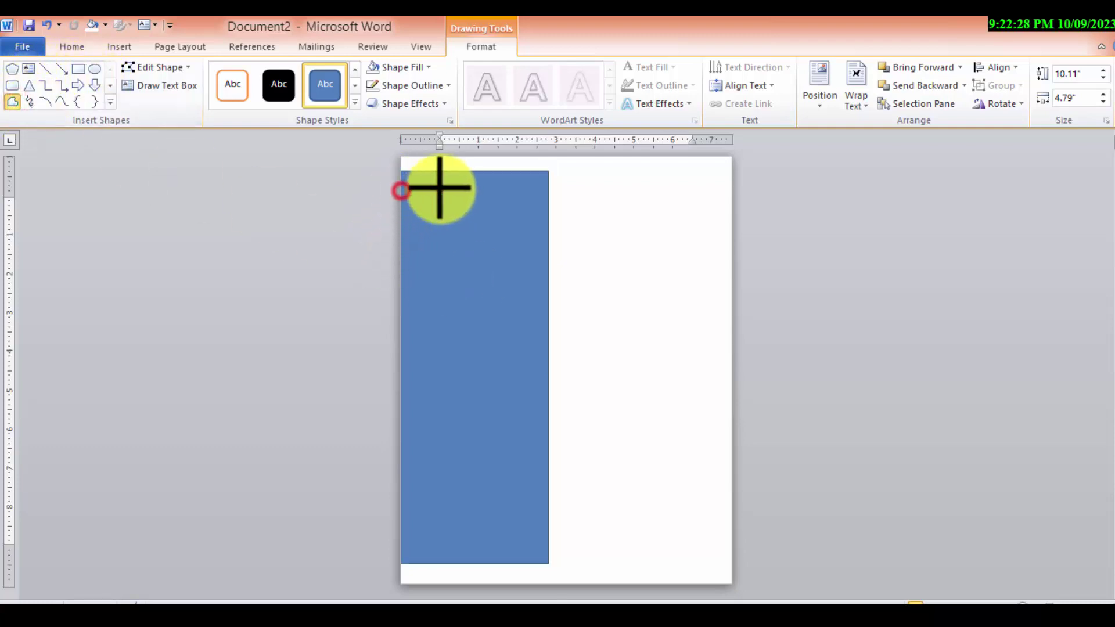
pyautogui.click(496, 192)
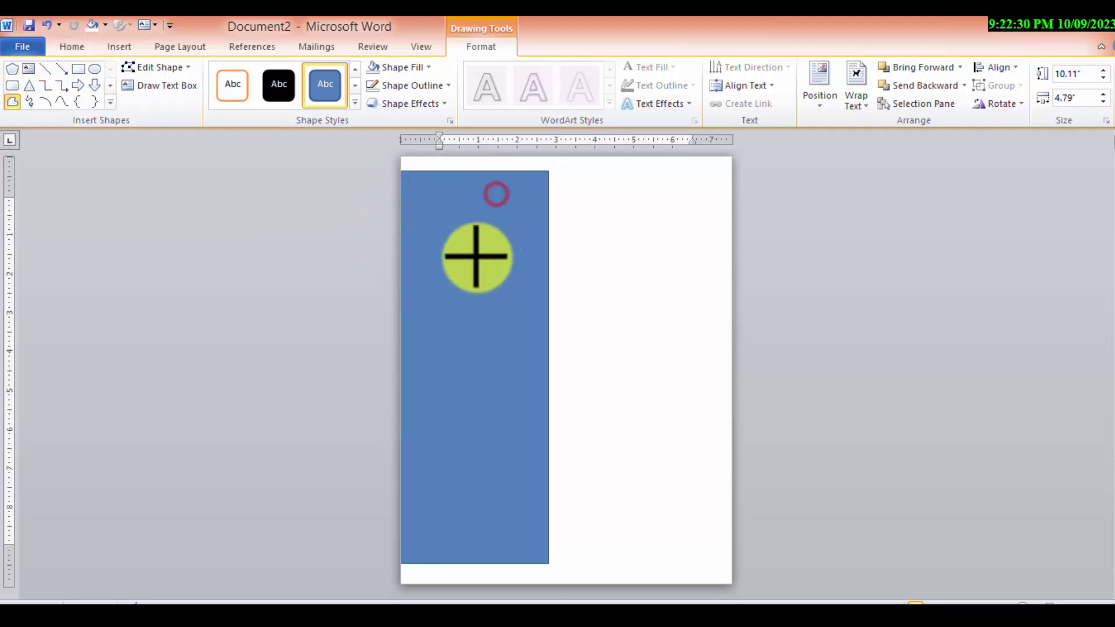
pyautogui.click(398, 298)
pyautogui.click(407, 186)
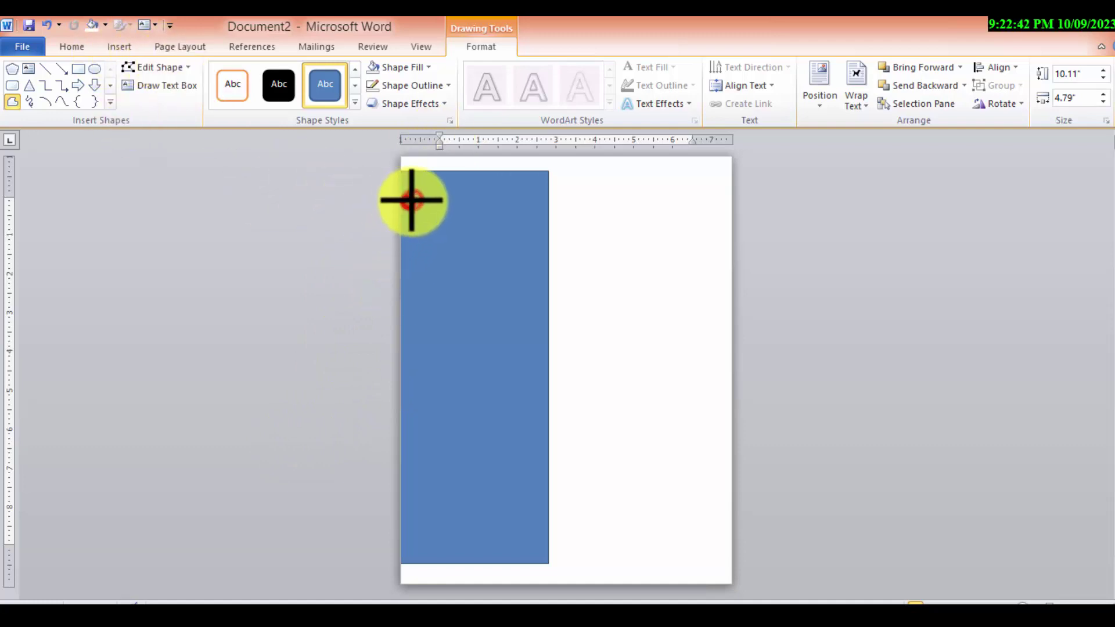
pyautogui.click(396, 217)
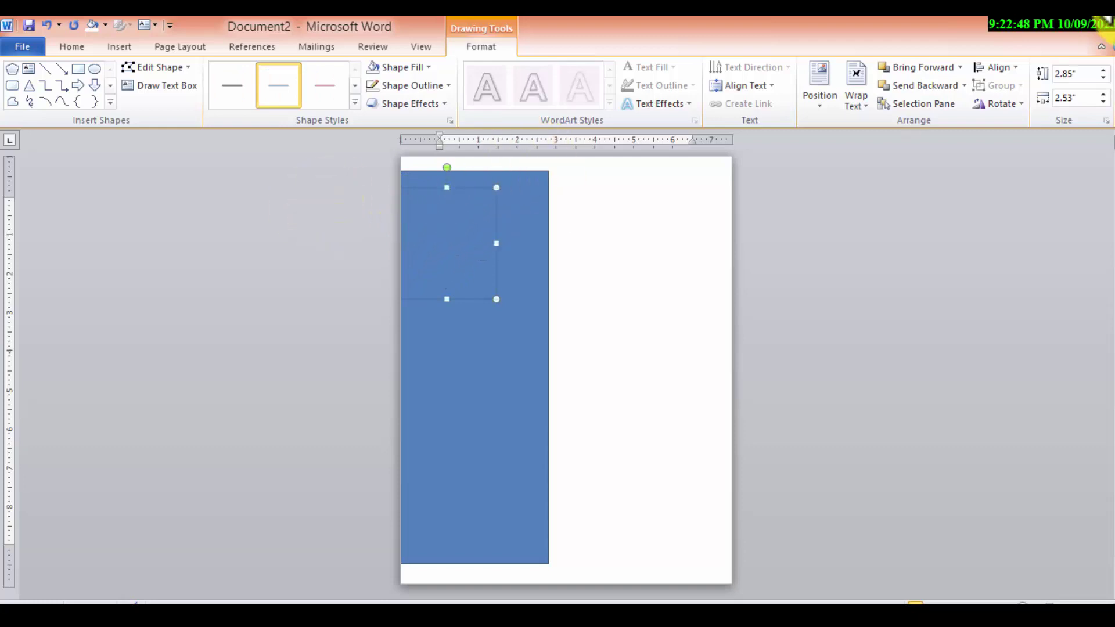
pyautogui.click(928, 67)
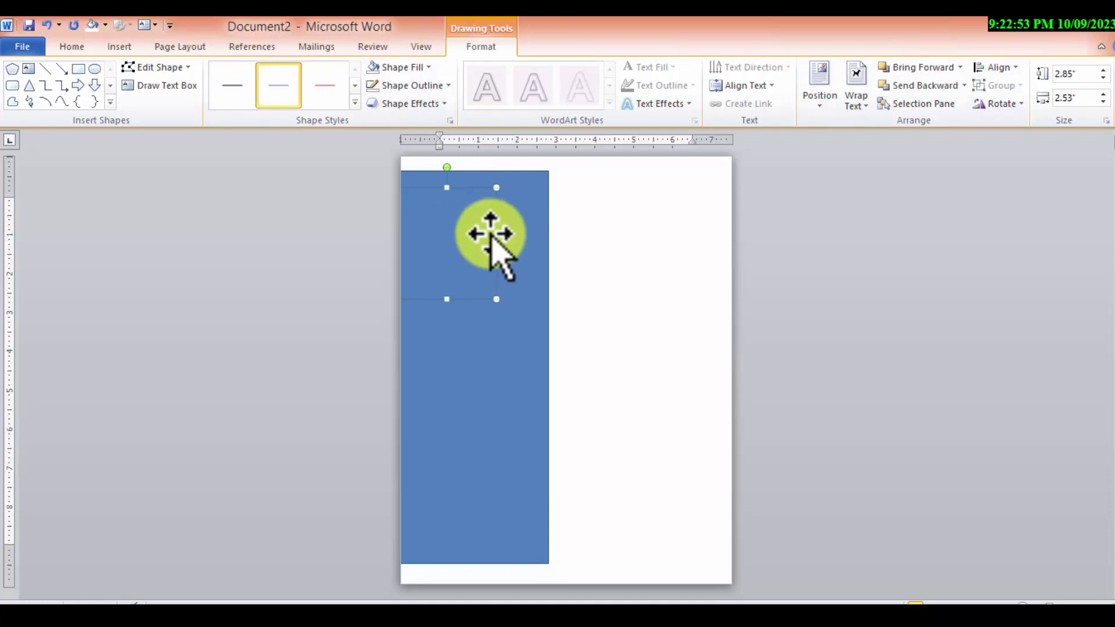
pyautogui.click(476, 230)
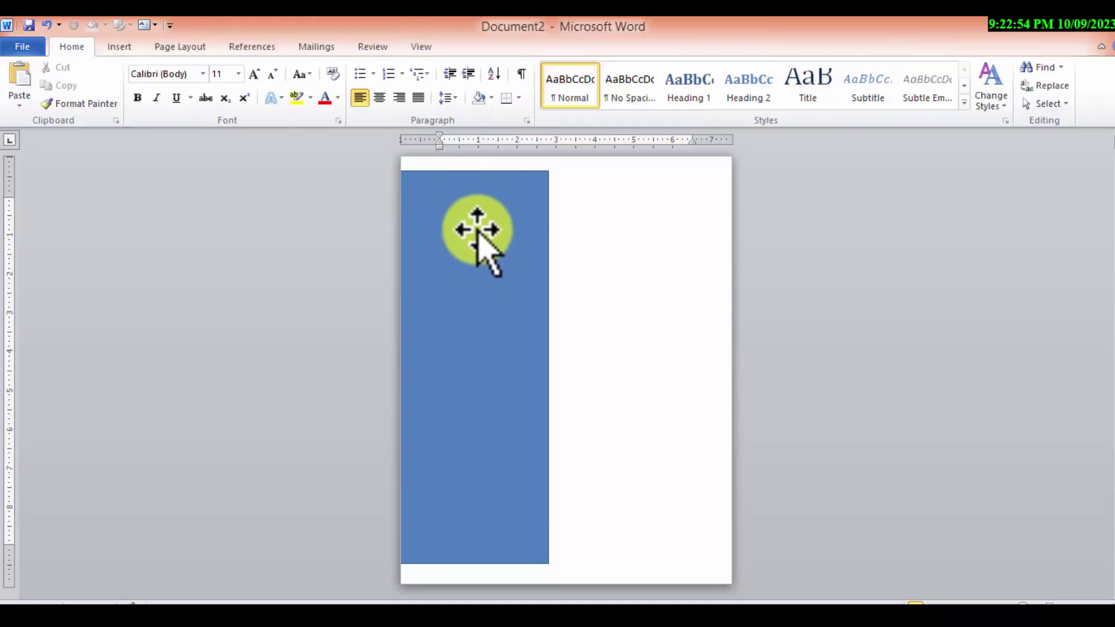
pyautogui.click(645, 252)
pyautogui.click(431, 219)
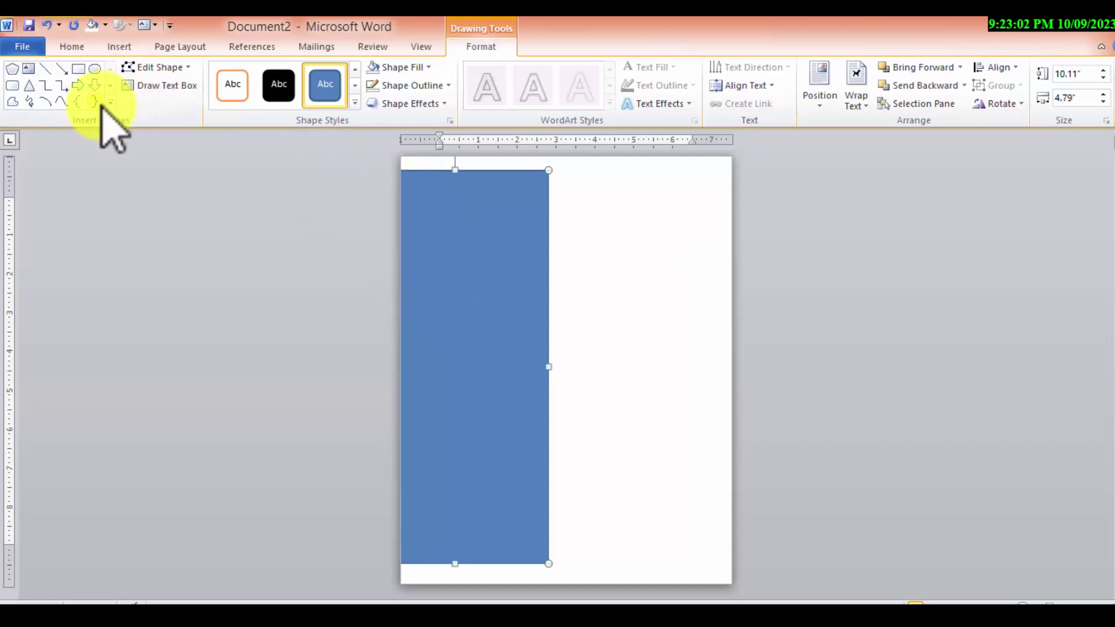
# Draw a 3.83" by 6.23" rounded rectangle in the lower-right corner and enter Edit Points mode
pyautogui.click(111, 102)
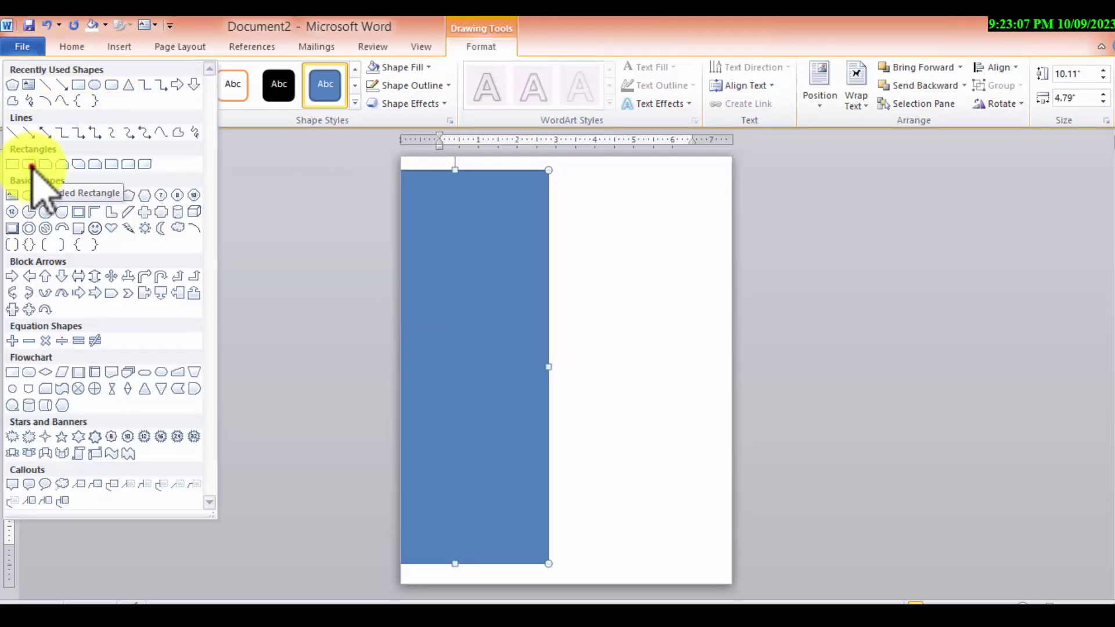
pyautogui.click(30, 165)
pyautogui.moveTo(615, 409)
pyautogui.mouseDown()
pyautogui.moveTo(697, 512)
pyautogui.moveTo(857, 557)
pyautogui.mouseUp()
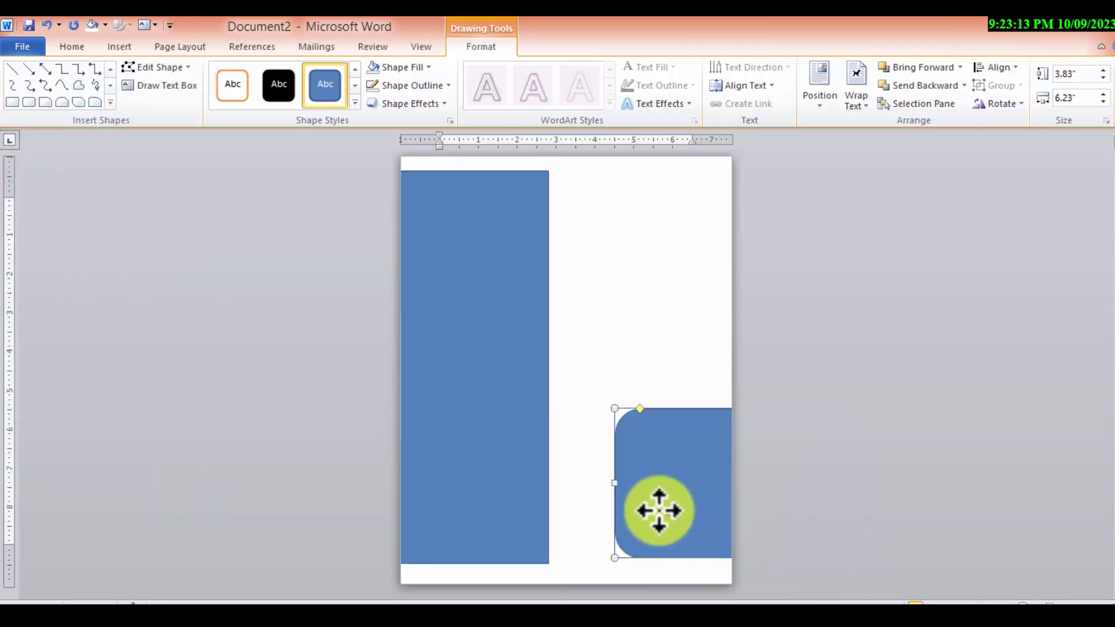
pyautogui.moveTo(659, 511); pyautogui.dragTo(644, 517)
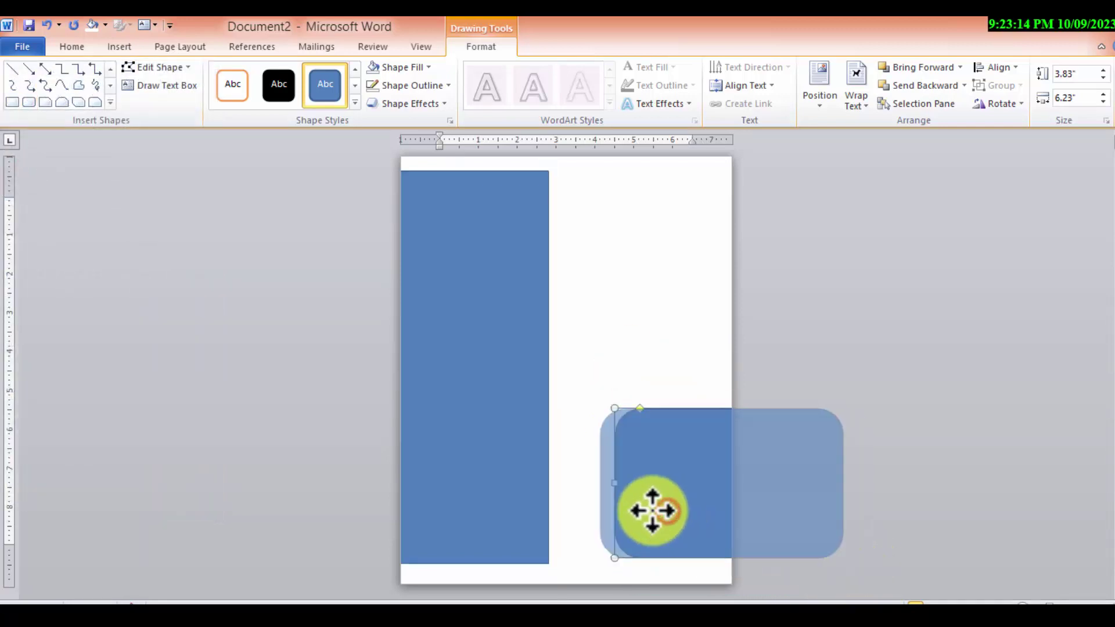
pyautogui.click(142, 67)
pyautogui.click(154, 105)
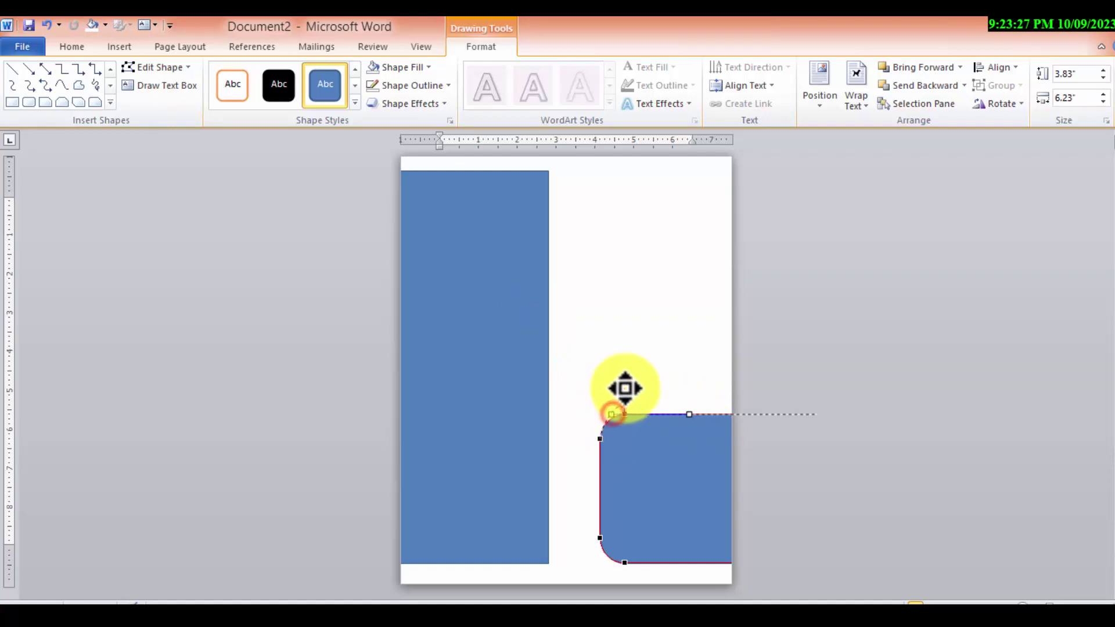
pyautogui.moveTo(625, 389); pyautogui.dragTo(649, 395)
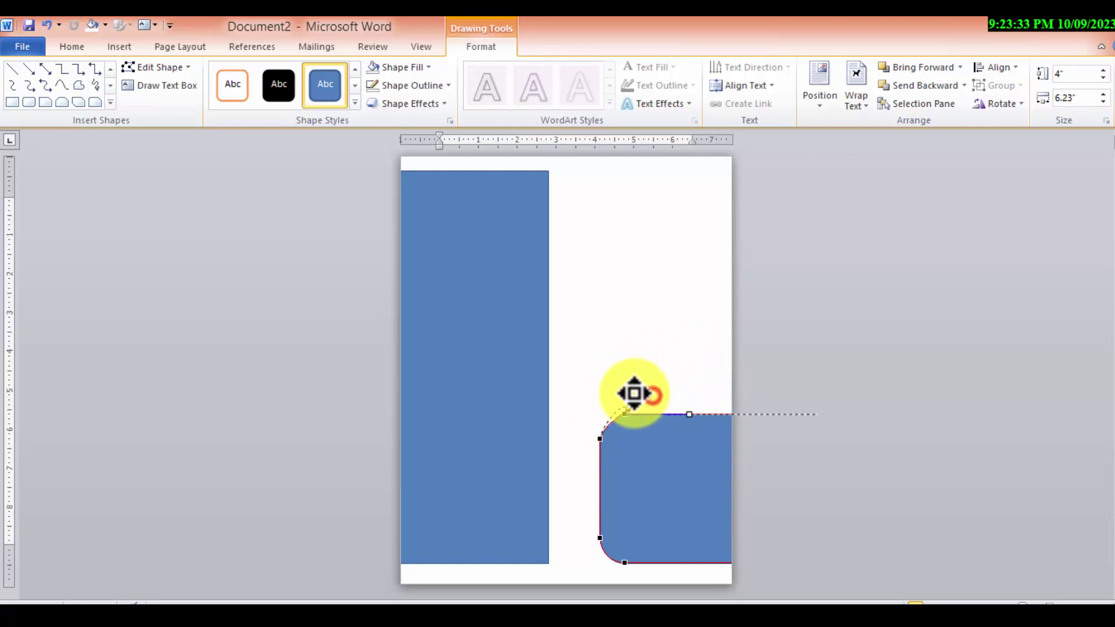
pyautogui.moveTo(677, 407); pyautogui.dragTo(721, 456)
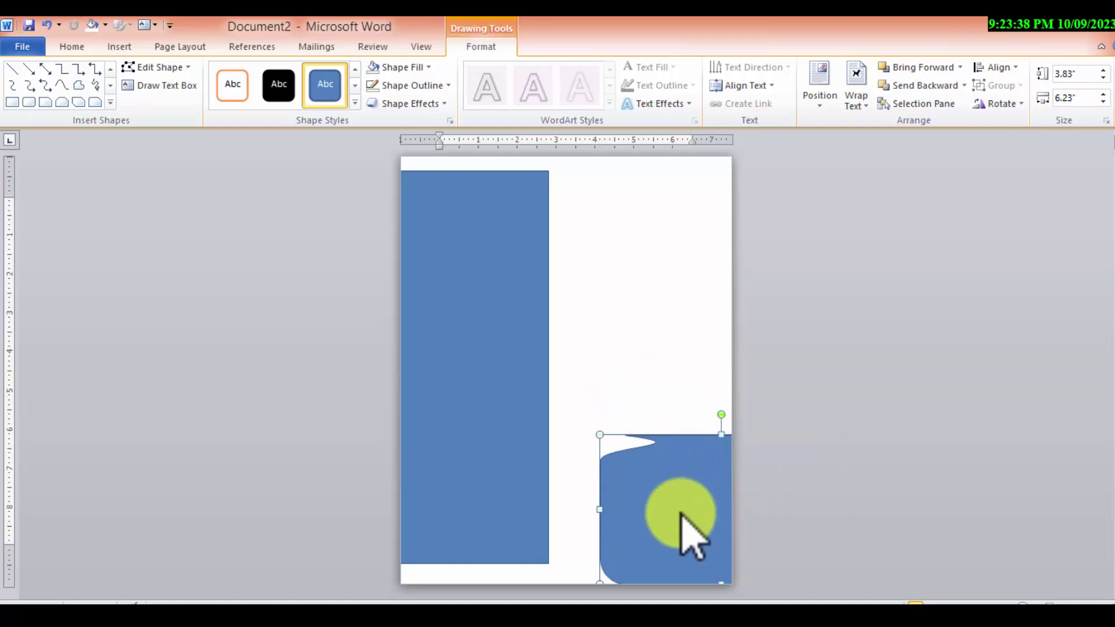
pyautogui.hotkey('ctrl', 'z')
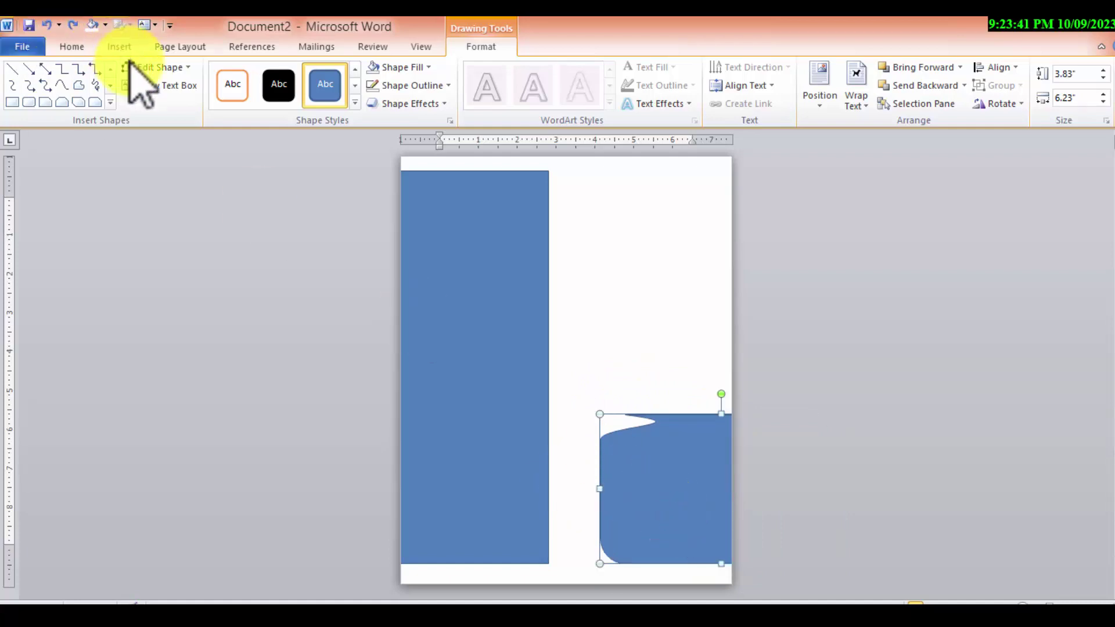
pyautogui.click(129, 66)
pyautogui.click(155, 107)
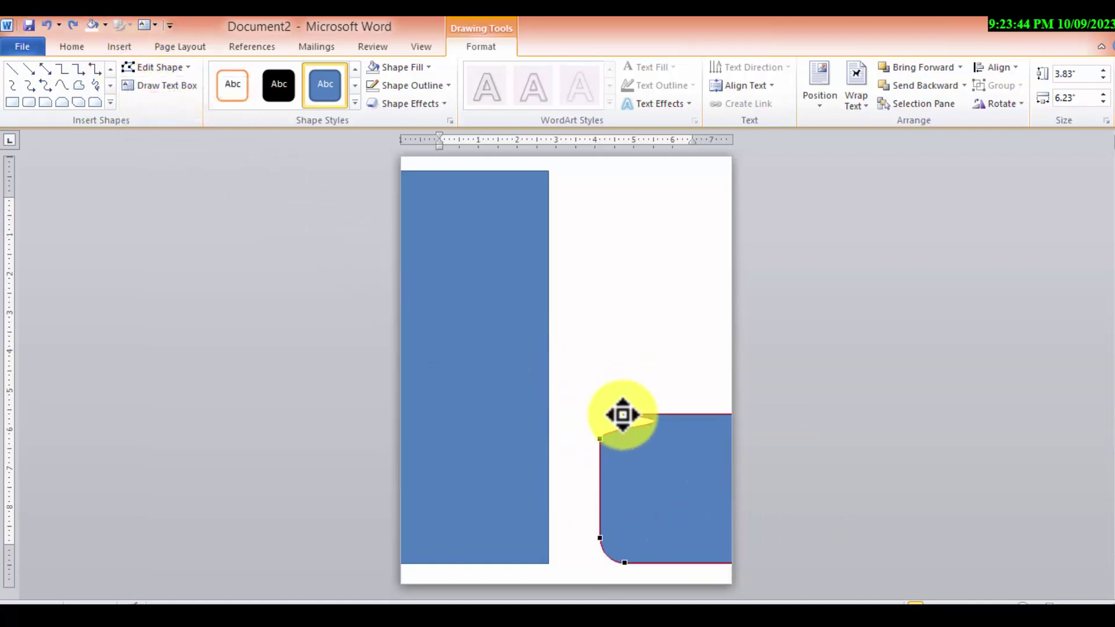
pyautogui.moveTo(673, 448)
pyautogui.mouseDown()
pyautogui.moveTo(646, 512)
pyautogui.moveTo(662, 419)
pyautogui.mouseUp()
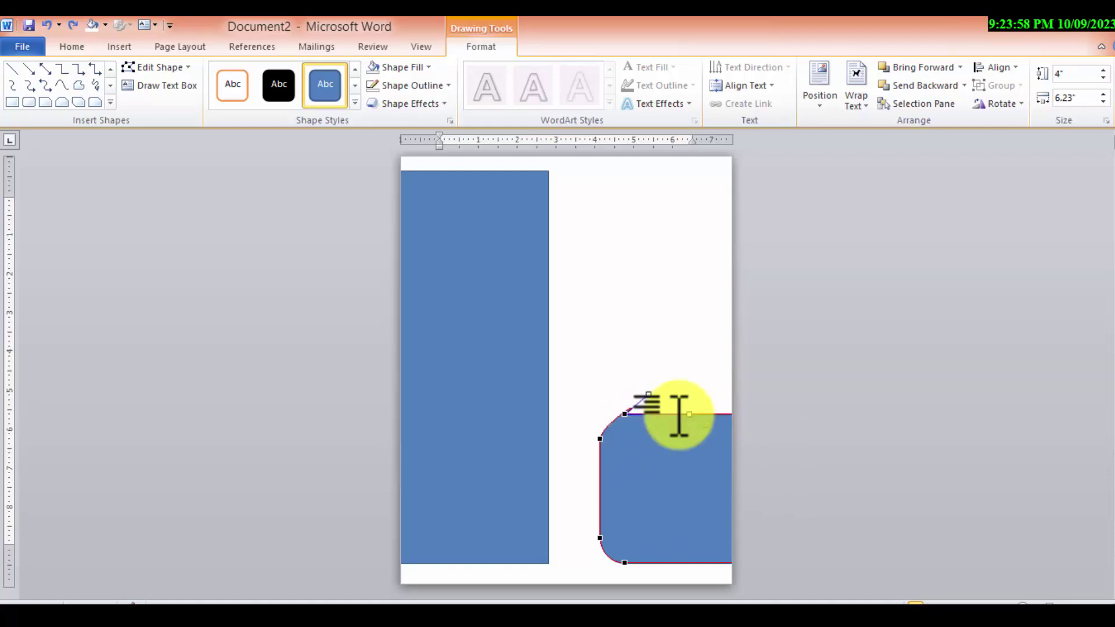
pyautogui.click(599, 439)
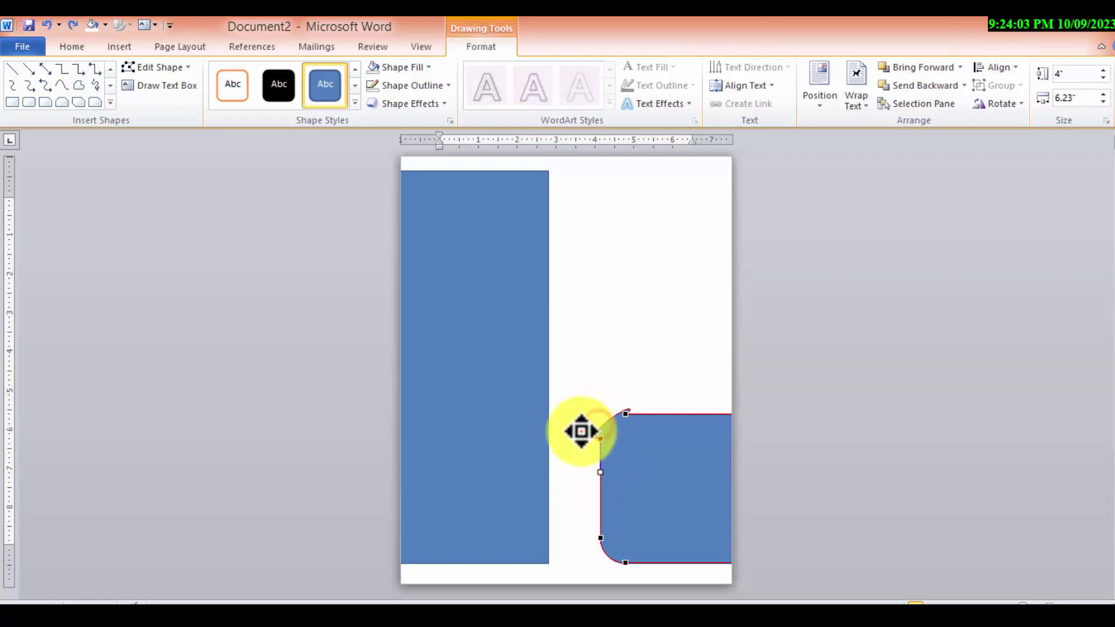
pyautogui.moveTo(582, 431); pyautogui.dragTo(578, 432)
pyautogui.hotkey('ctrl', 'z')
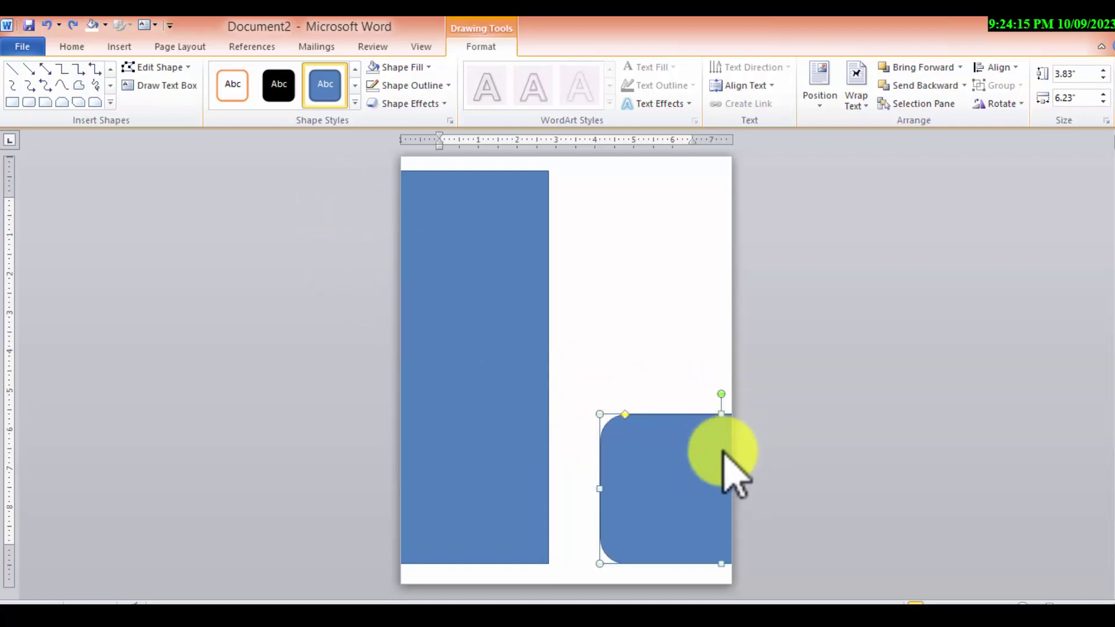
# Edit the rounded shape's points to bend its top edge upward into a bulge
pyautogui.click(176, 69)
pyautogui.click(169, 106)
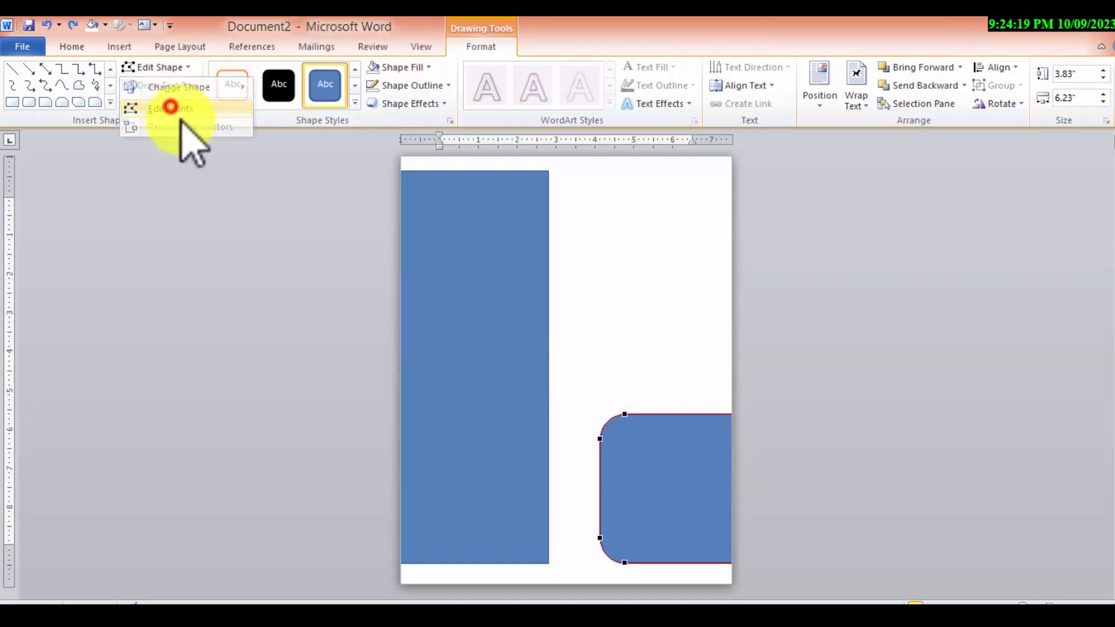
pyautogui.click(626, 413)
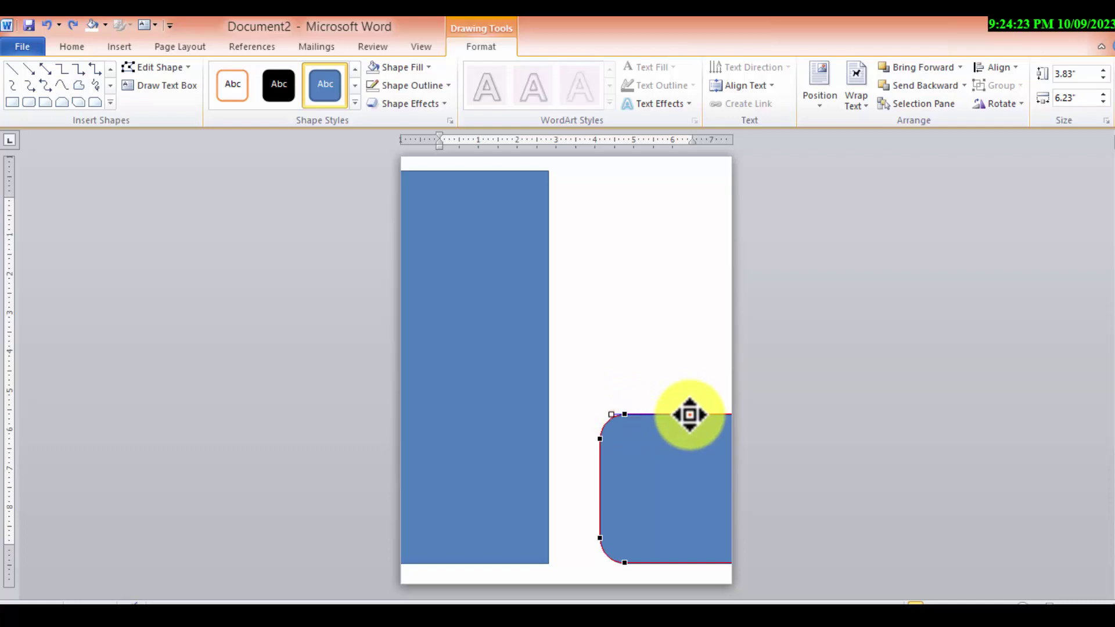
pyautogui.moveTo(677, 401)
pyautogui.mouseDown()
pyautogui.moveTo(689, 365)
pyautogui.moveTo(653, 321)
pyautogui.mouseUp()
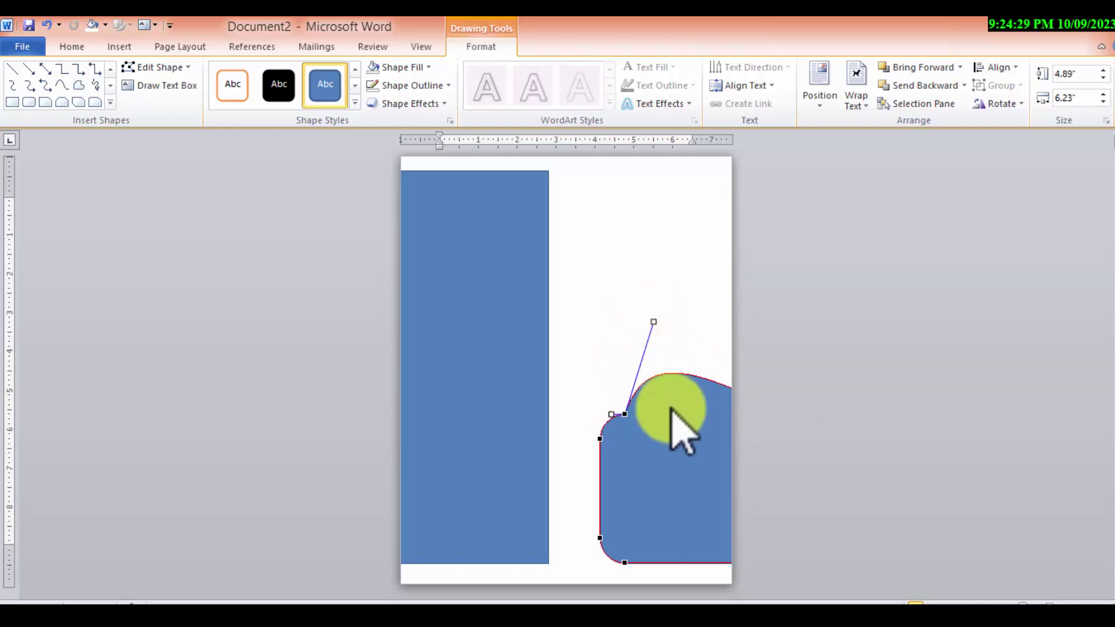
pyautogui.click(662, 426)
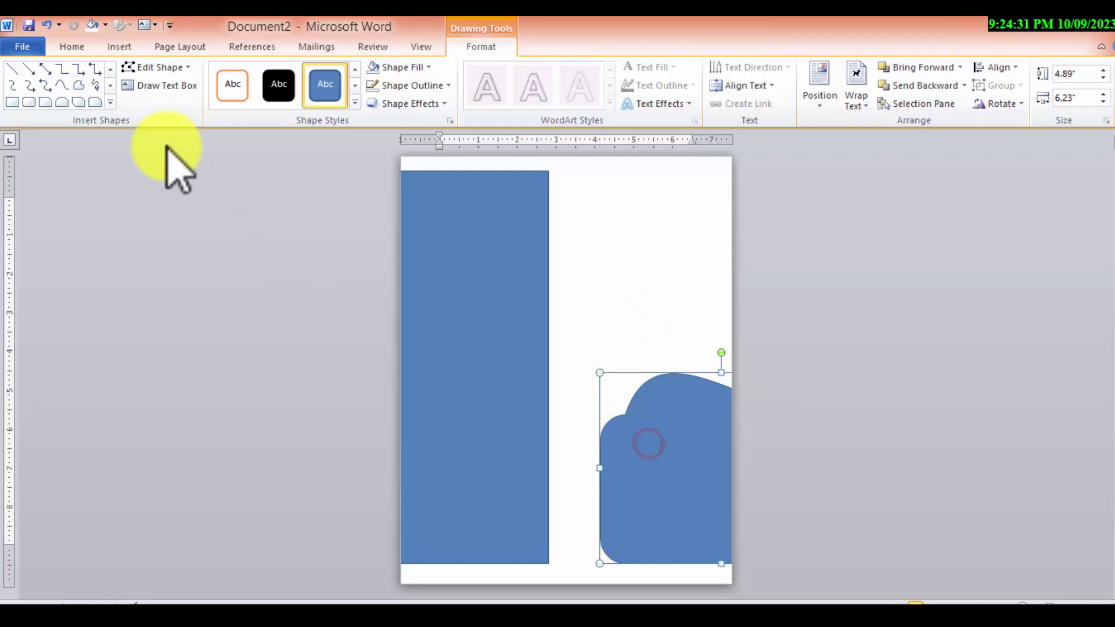
# Add a point on the shape's left side and push it out into a bulge
pyautogui.click(167, 68)
pyautogui.click(159, 109)
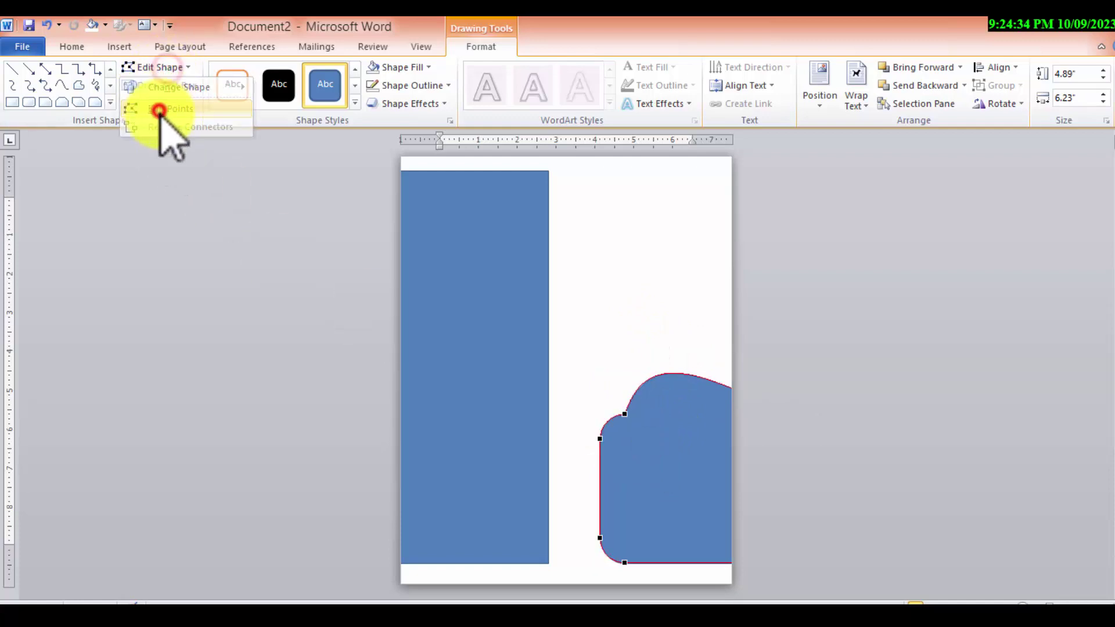
pyautogui.click(600, 438)
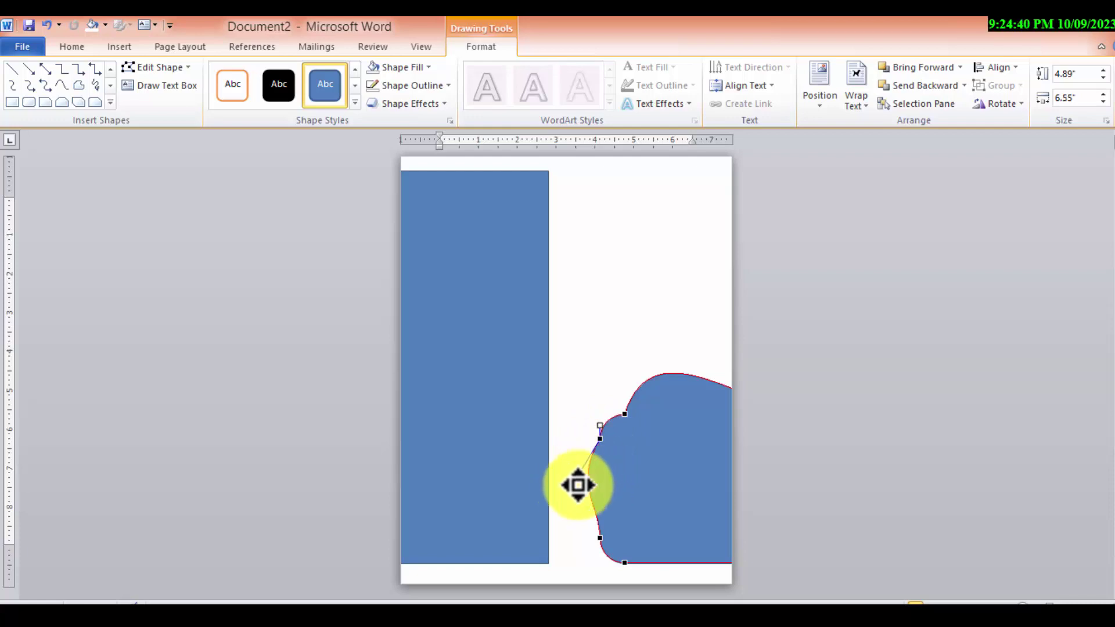
pyautogui.moveTo(578, 485); pyautogui.dragTo(580, 486)
pyautogui.click(668, 505)
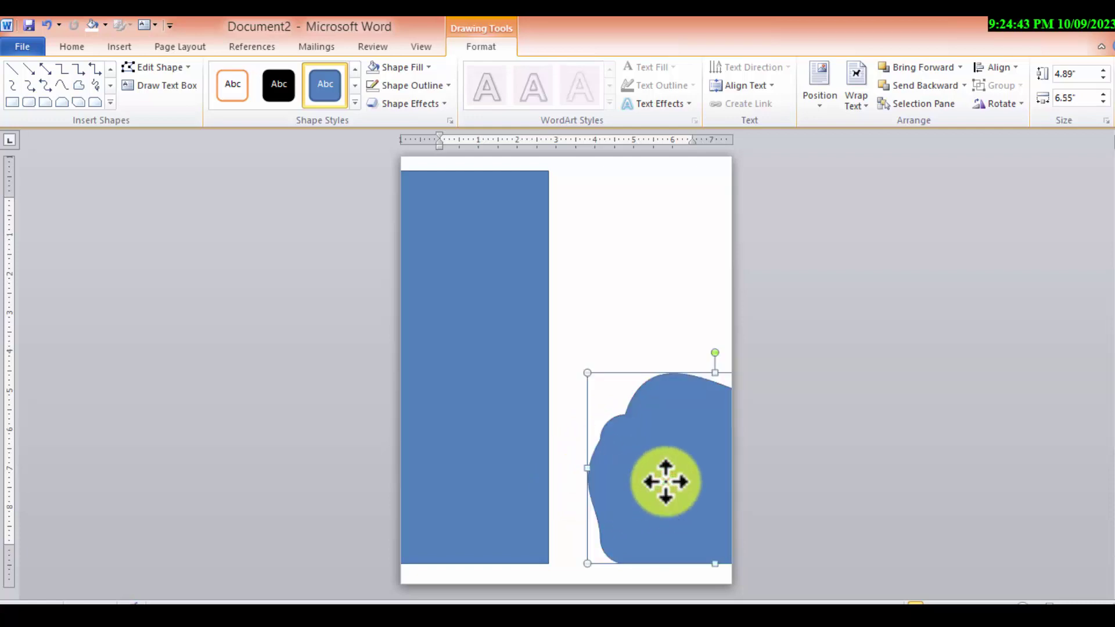
# Move the cloud lower and resize it to 4.38" by 6.25" in the bottom-right corner
pyautogui.moveTo(667, 482); pyautogui.dragTo(657, 521)
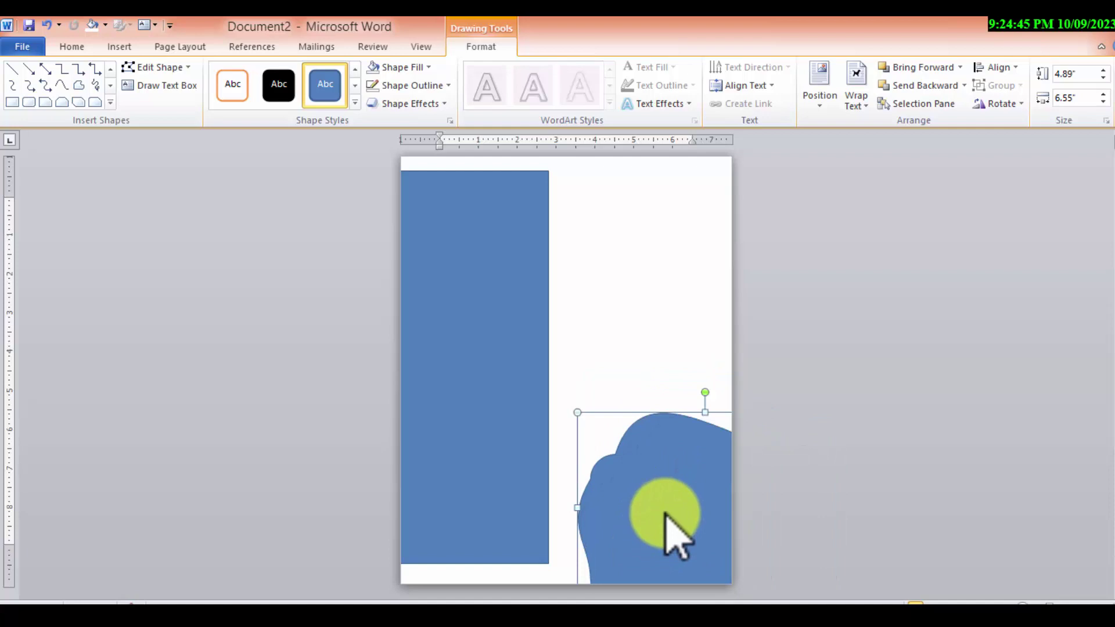
pyautogui.click(659, 481)
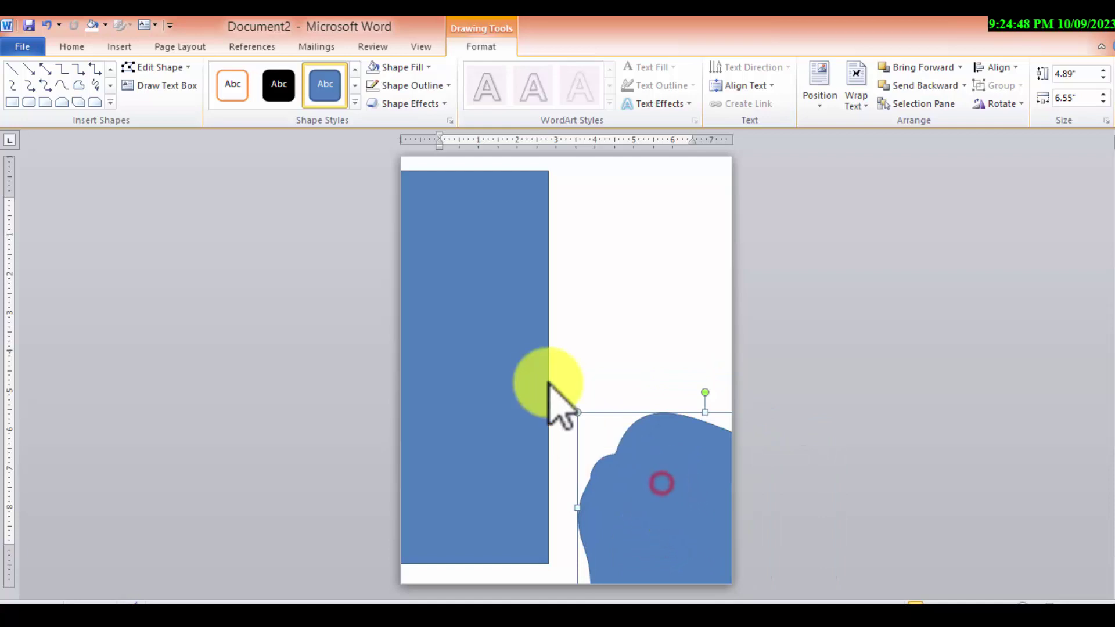
pyautogui.moveTo(577, 413)
pyautogui.mouseDown()
pyautogui.moveTo(597, 431)
pyautogui.moveTo(588, 427)
pyautogui.mouseUp()
pyautogui.moveTo(679, 451); pyautogui.dragTo(660, 442)
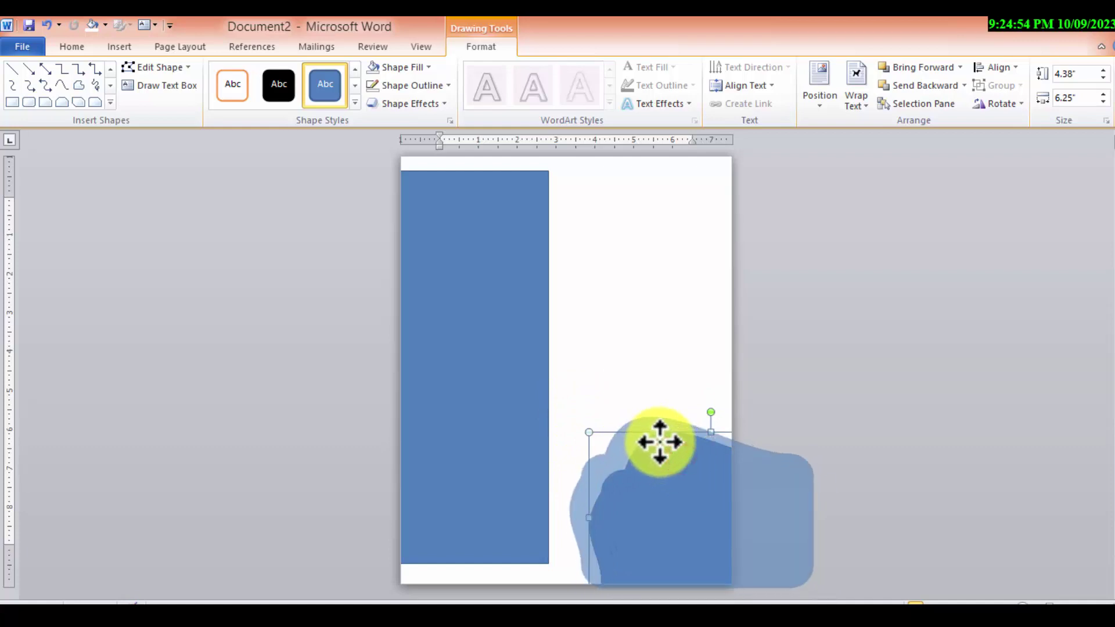
pyautogui.click(174, 68)
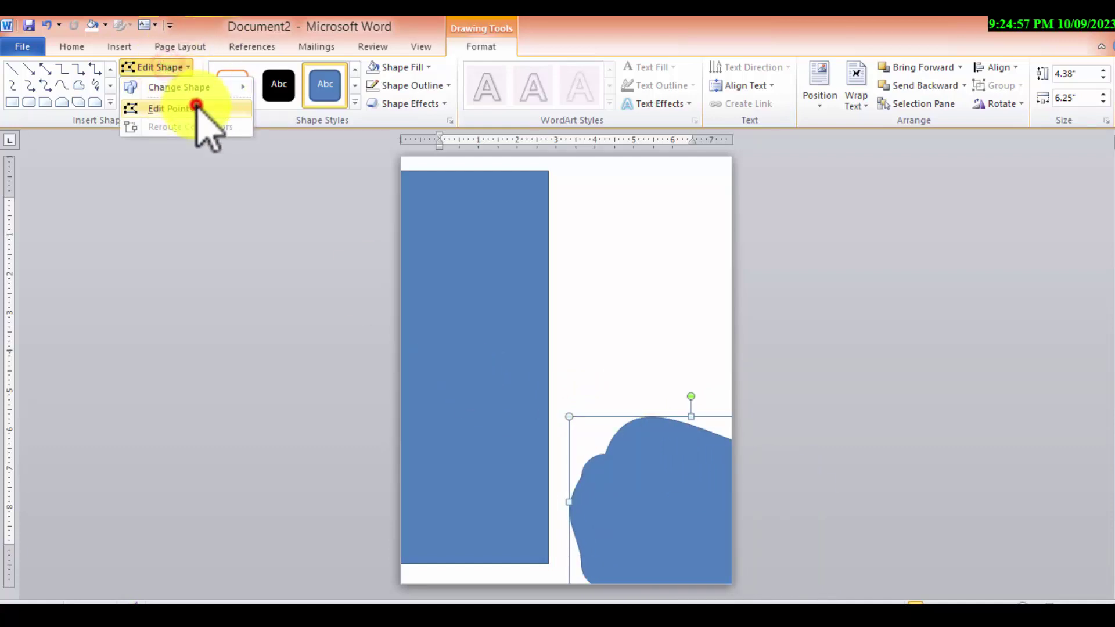
# Drag the cloud's outline points and curve handles to smooth its left edge into a wave
pyautogui.click(195, 104)
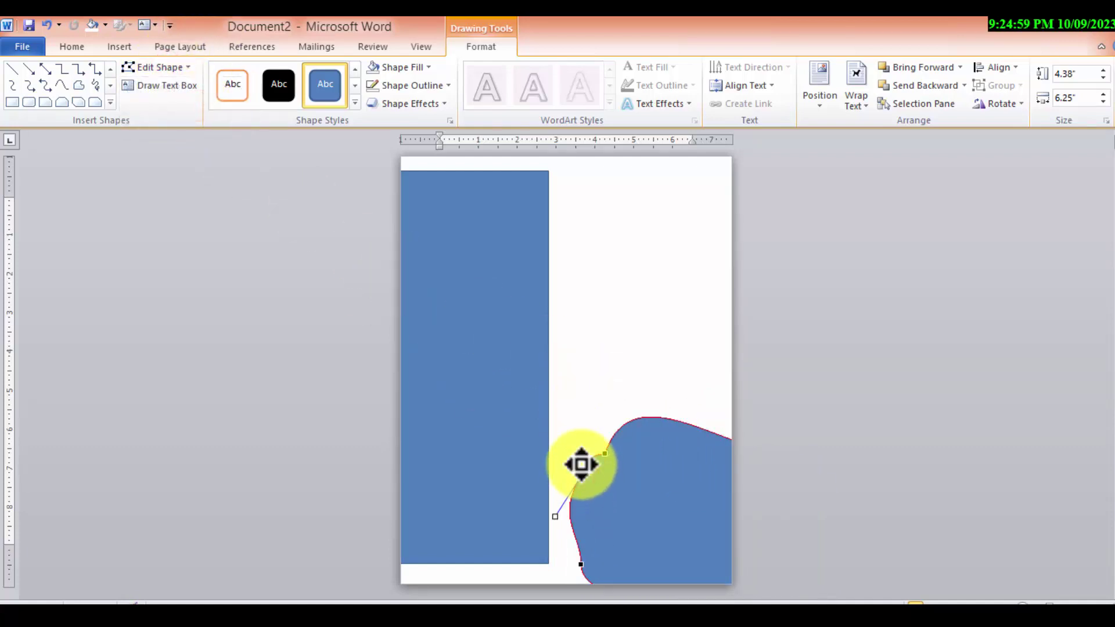
pyautogui.moveTo(581, 465)
pyautogui.mouseDown()
pyautogui.moveTo(575, 430)
pyautogui.moveTo(660, 481)
pyautogui.mouseUp()
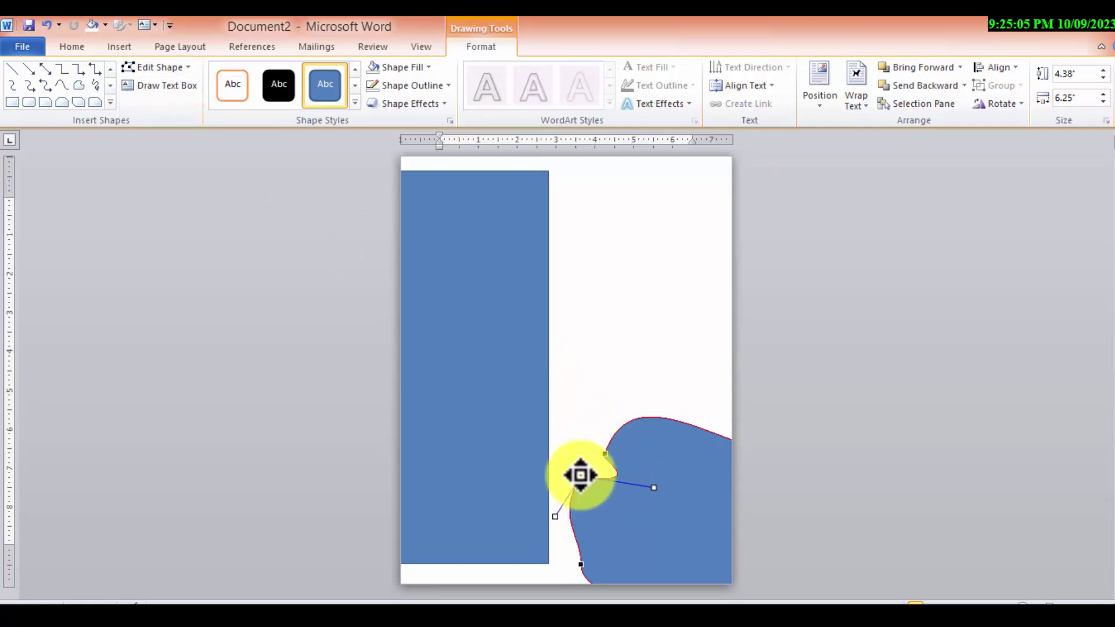
pyautogui.moveTo(568, 519); pyautogui.dragTo(639, 525)
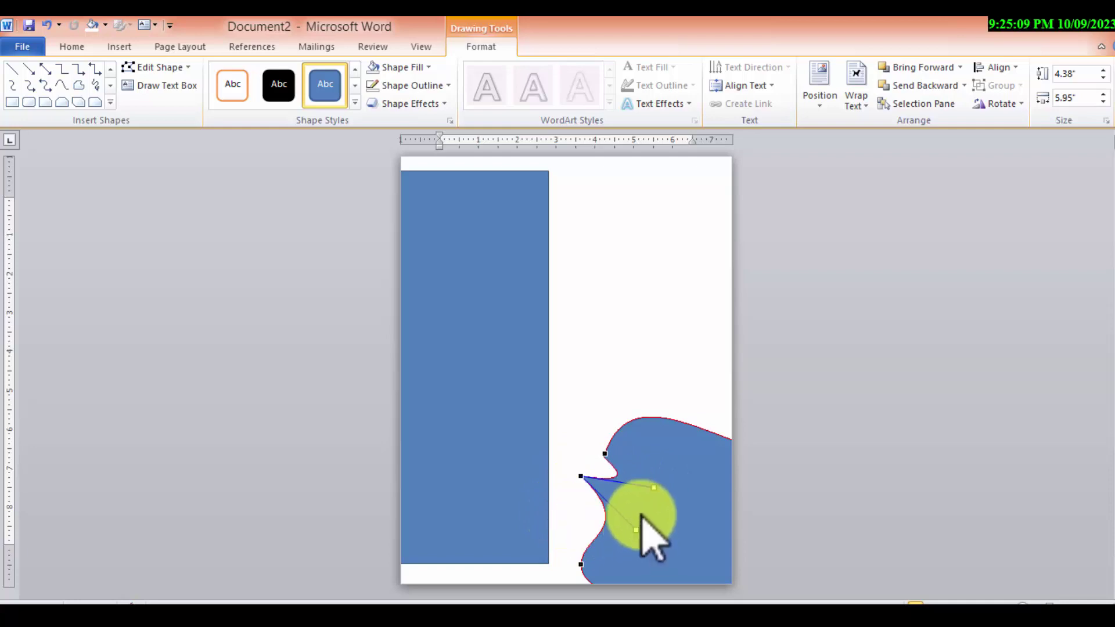
# Stretch the wavy shape to 15.14" by 6.46" and move it against the page's right edge
pyautogui.click(666, 445)
pyautogui.moveTo(581, 416)
pyautogui.mouseDown()
pyautogui.moveTo(560, 250)
pyautogui.moveTo(562, 129)
pyautogui.mouseUp()
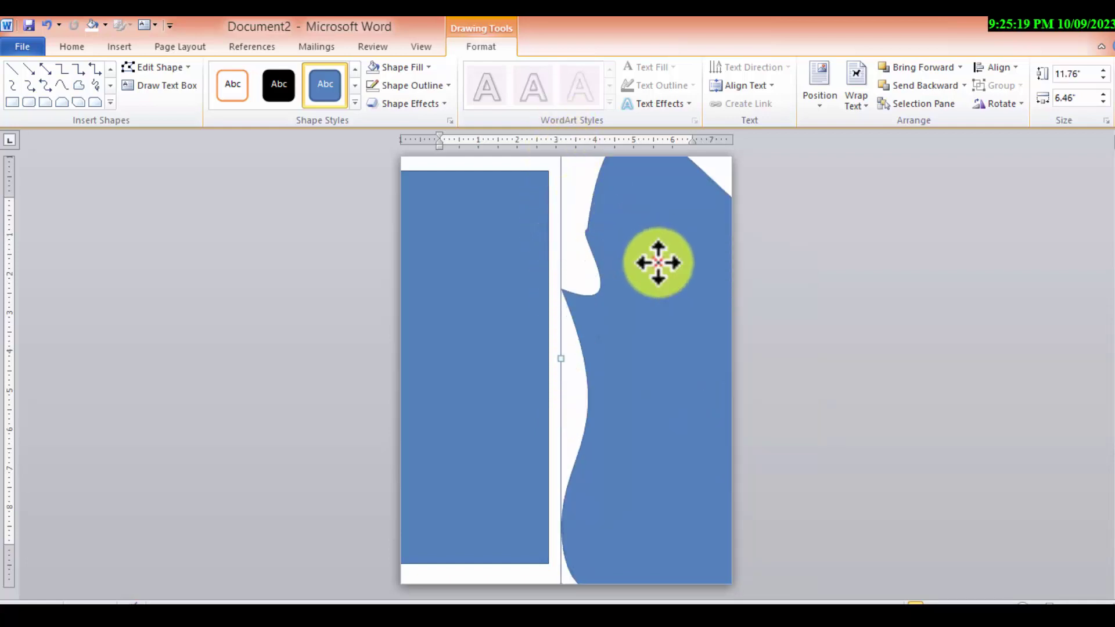
pyautogui.moveTo(657, 261); pyautogui.dragTo(672, 311)
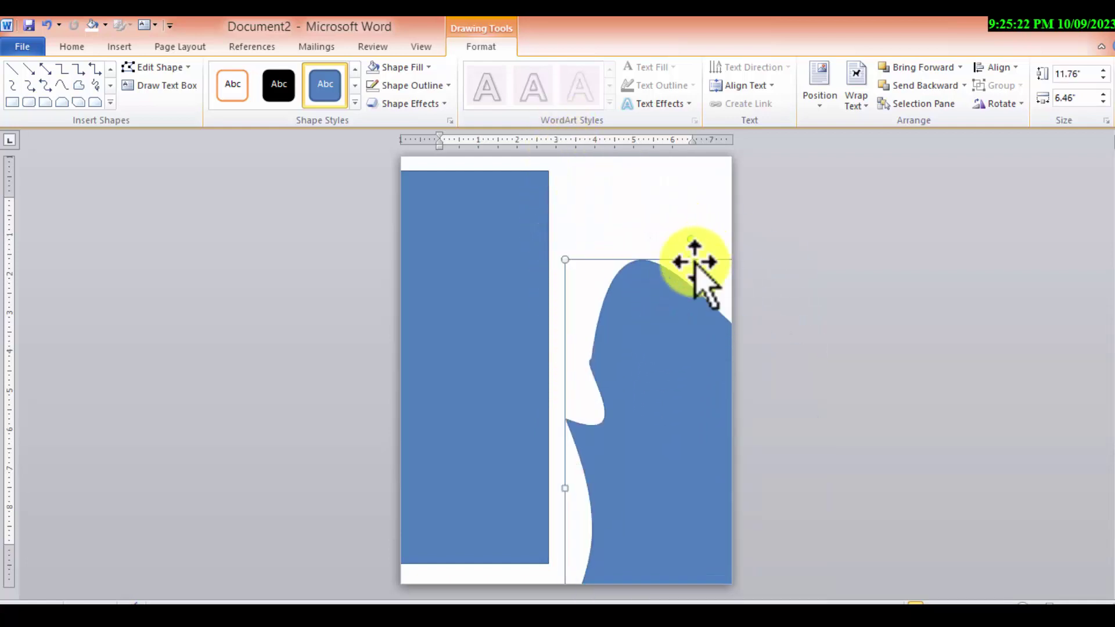
pyautogui.moveTo(691, 261); pyautogui.dragTo(664, 137)
pyautogui.moveTo(663, 391)
pyautogui.mouseDown()
pyautogui.moveTo(757, 255)
pyautogui.moveTo(779, 296)
pyautogui.mouseUp()
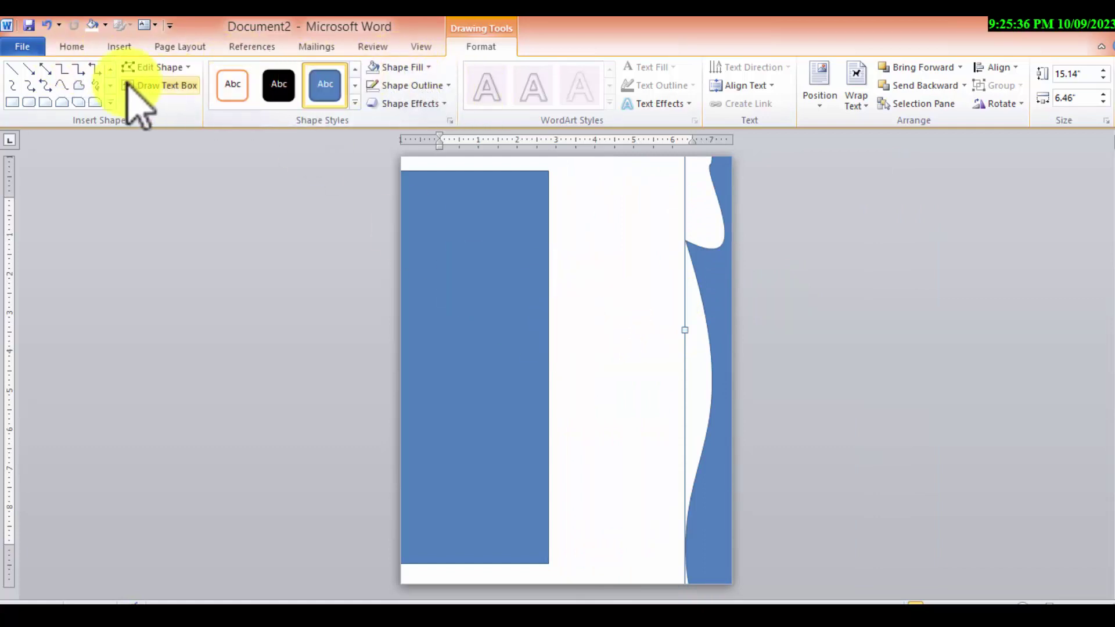
pyautogui.click(48, 103)
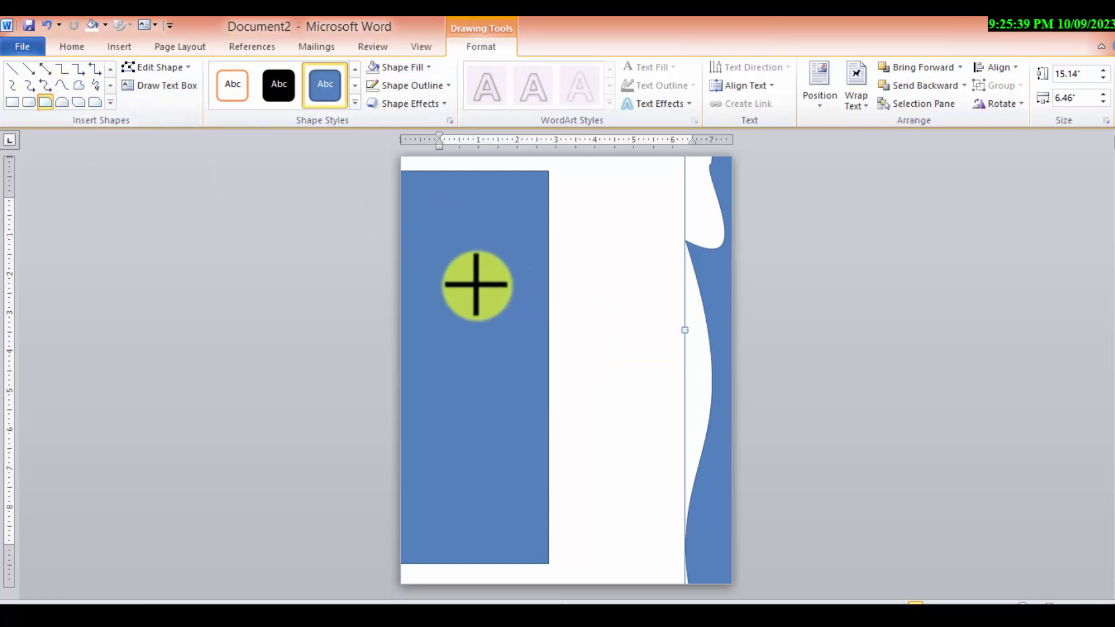
# Draw a 4.6" by 7.55" snipped-corner panel filled with the city photo at 66% transparency
pyautogui.moveTo(441, 260)
pyautogui.mouseDown()
pyautogui.moveTo(662, 373)
pyautogui.moveTo(737, 437)
pyautogui.mouseUp()
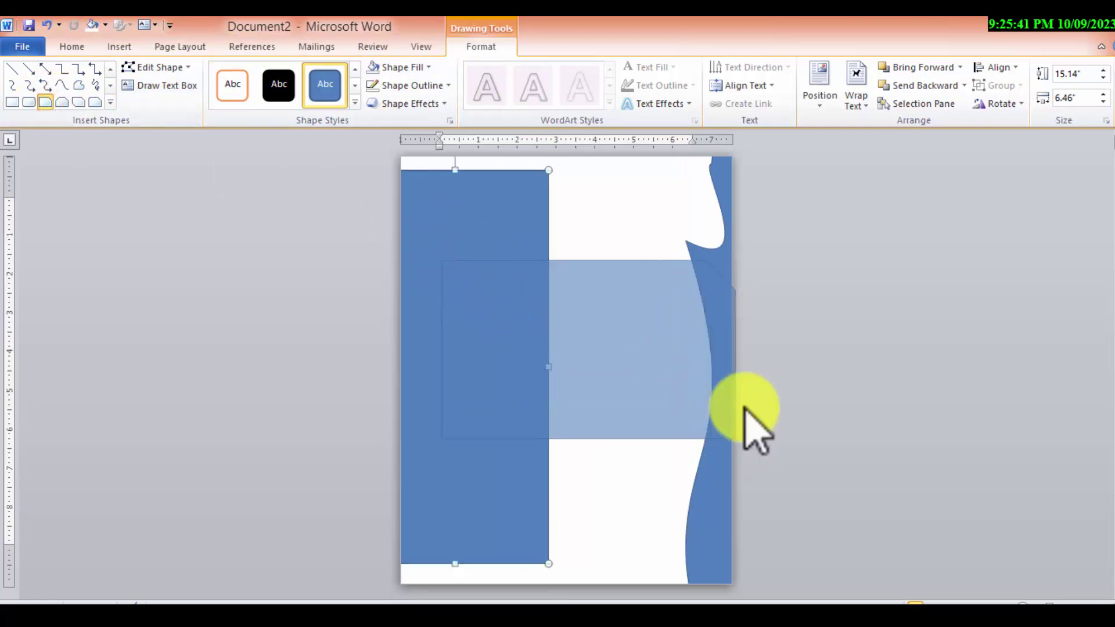
pyautogui.moveTo(623, 329); pyautogui.dragTo(569, 319)
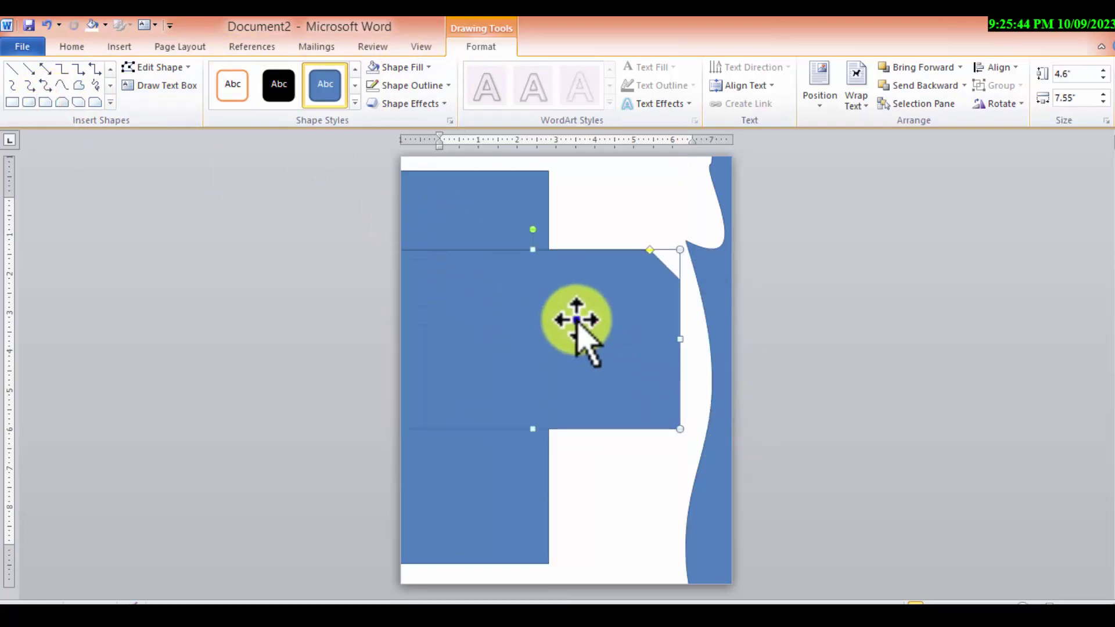
pyautogui.rightClick(577, 320)
pyautogui.click(655, 304)
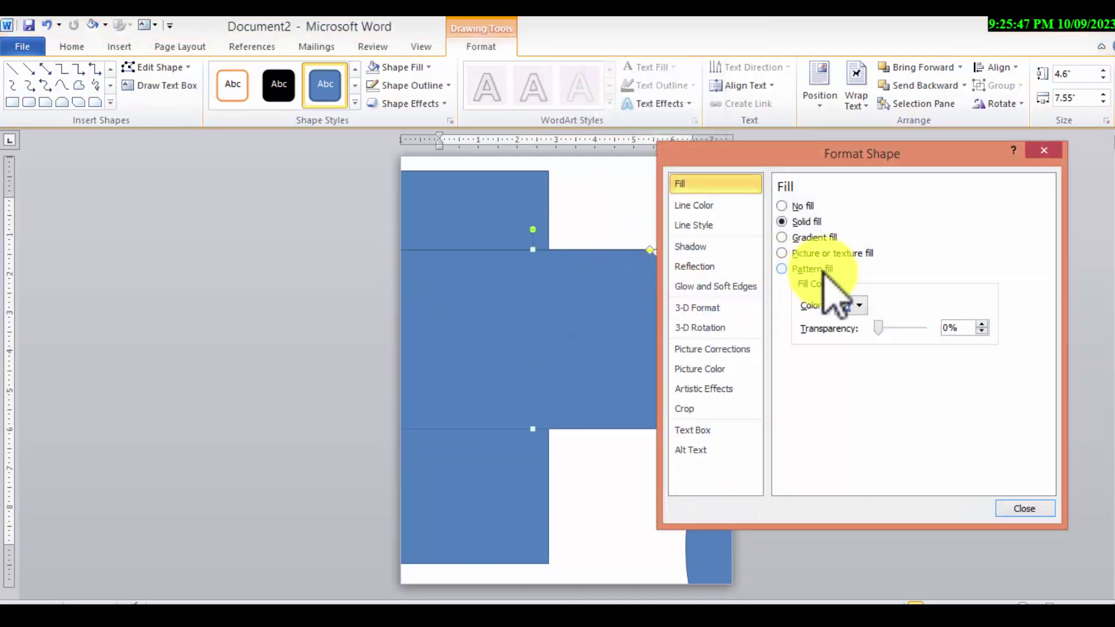
pyautogui.click(790, 253)
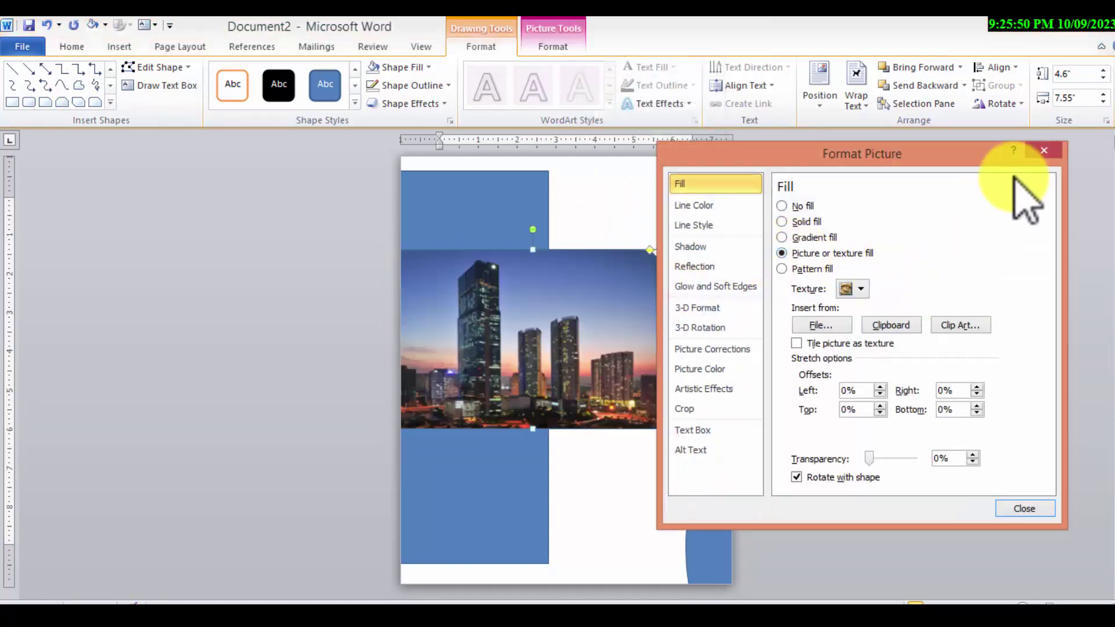
pyautogui.moveTo(873, 454); pyautogui.dragTo(904, 456)
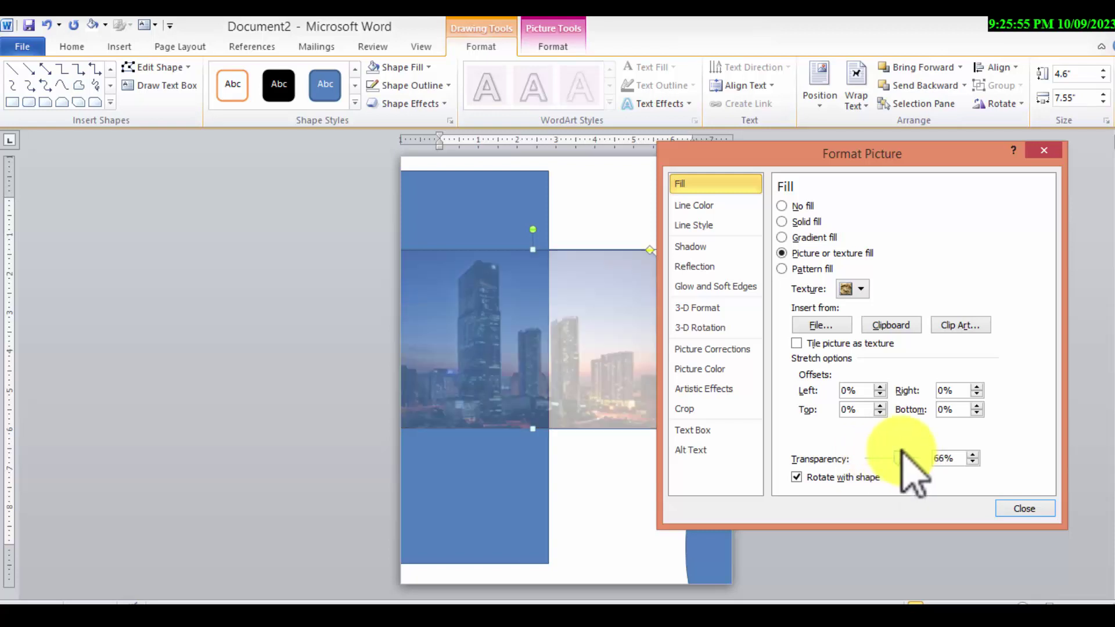
pyautogui.click(1025, 509)
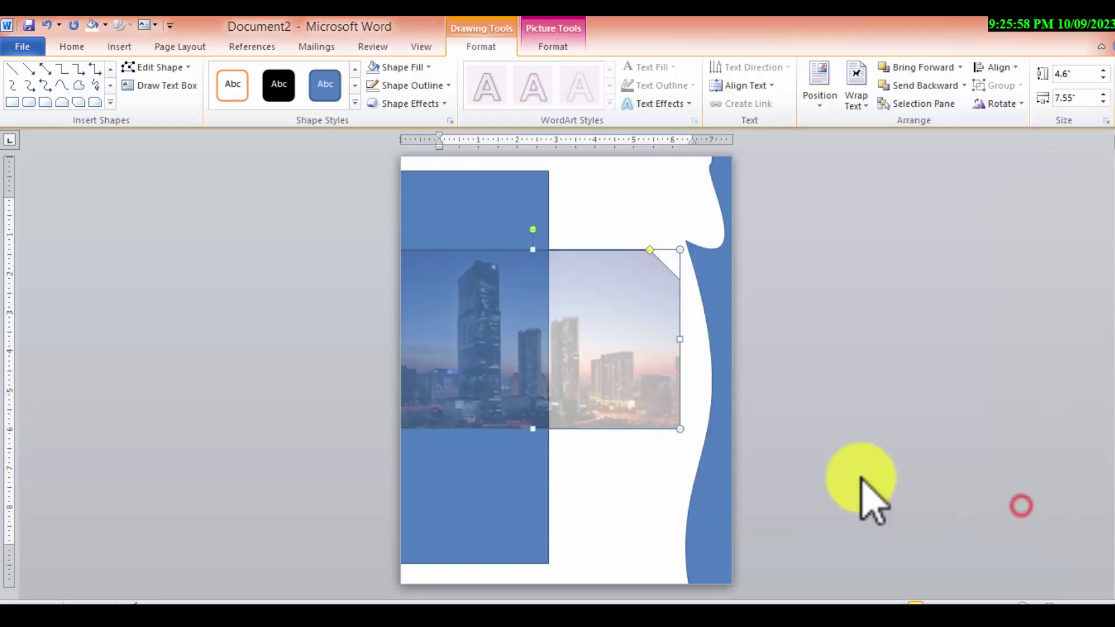
pyautogui.click(726, 283)
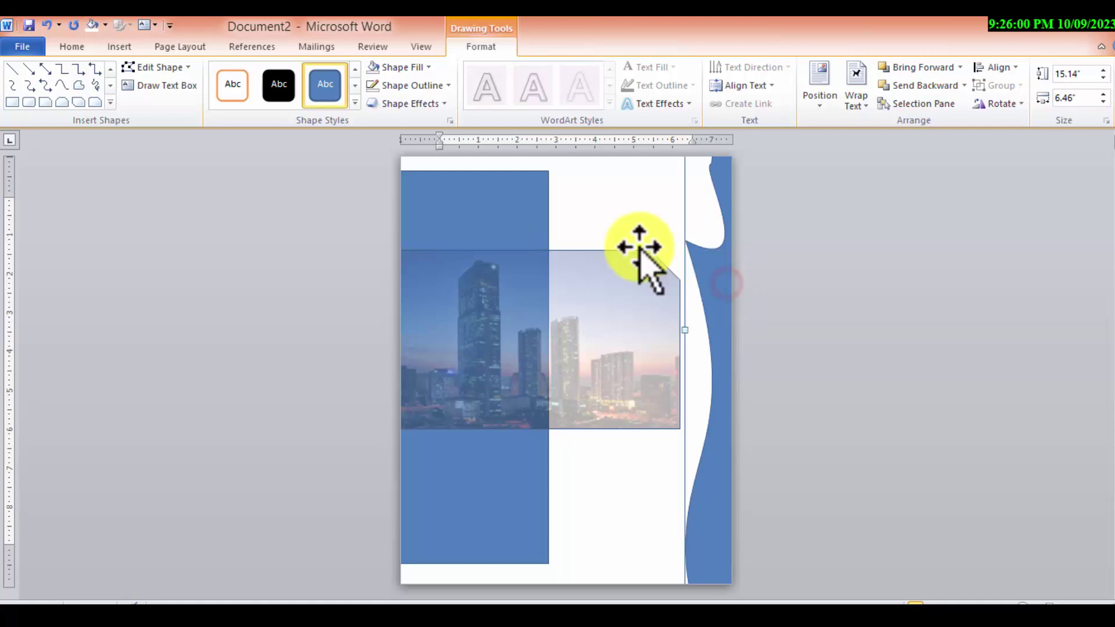
# Fill the wavy right strip and the tall left rectangle with Accent 5, Darker 50%
pyautogui.click(405, 67)
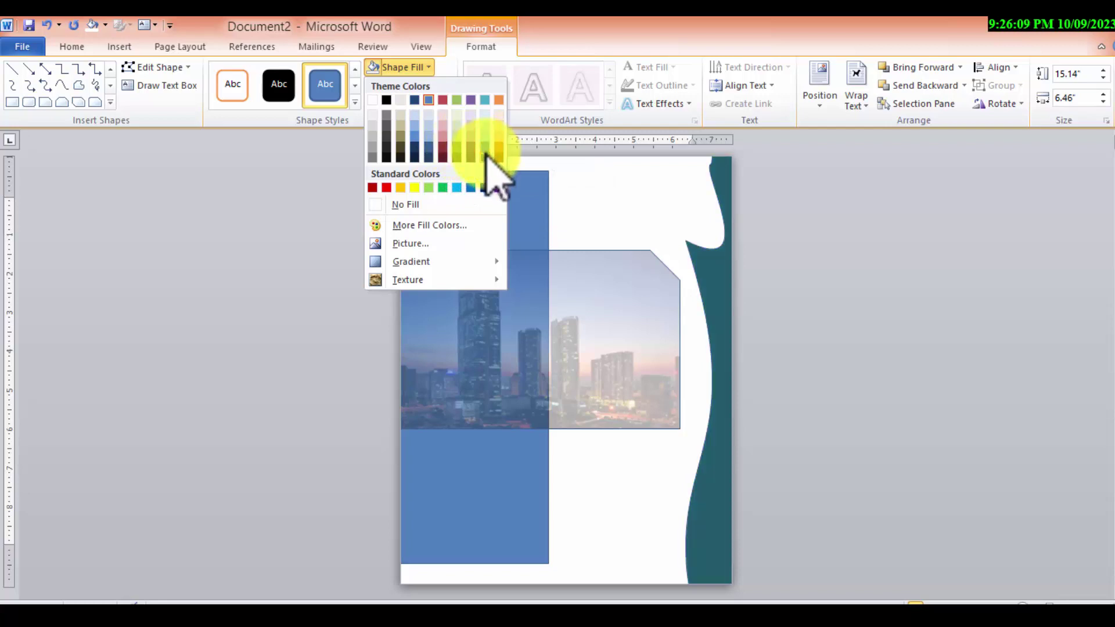
pyautogui.click(485, 156)
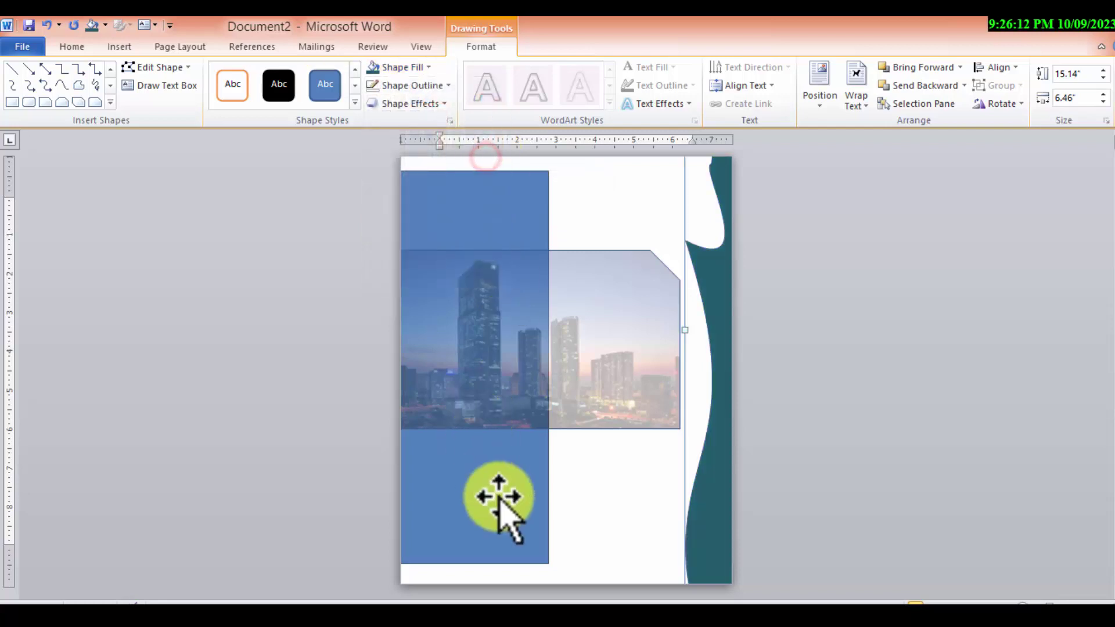
pyautogui.click(498, 499)
pyautogui.click(415, 68)
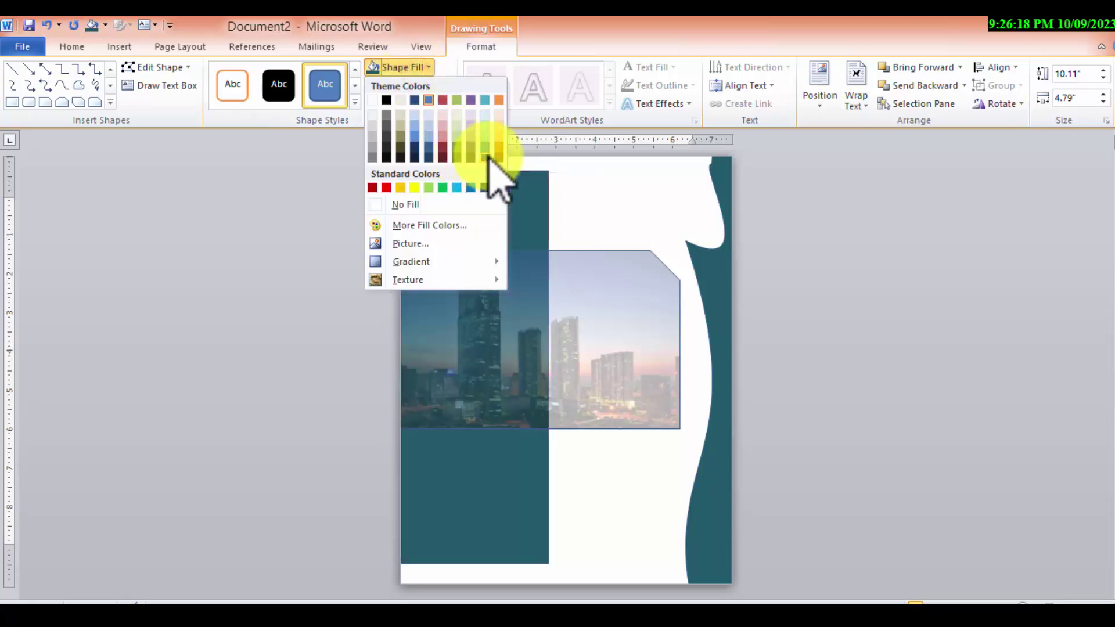
pyautogui.click(487, 156)
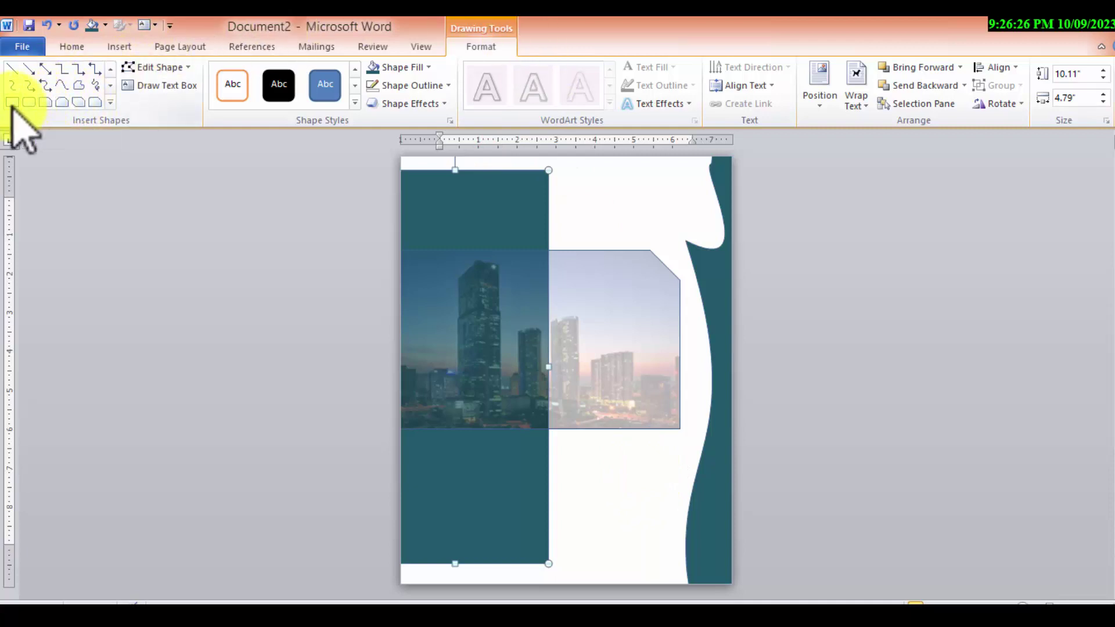
pyautogui.click(12, 103)
# Draw a 2.11" by 2.17" square near the top-right and fill it dark teal
pyautogui.moveTo(591, 156)
pyautogui.mouseDown()
pyautogui.moveTo(670, 239)
pyautogui.moveTo(657, 200)
pyautogui.mouseUp()
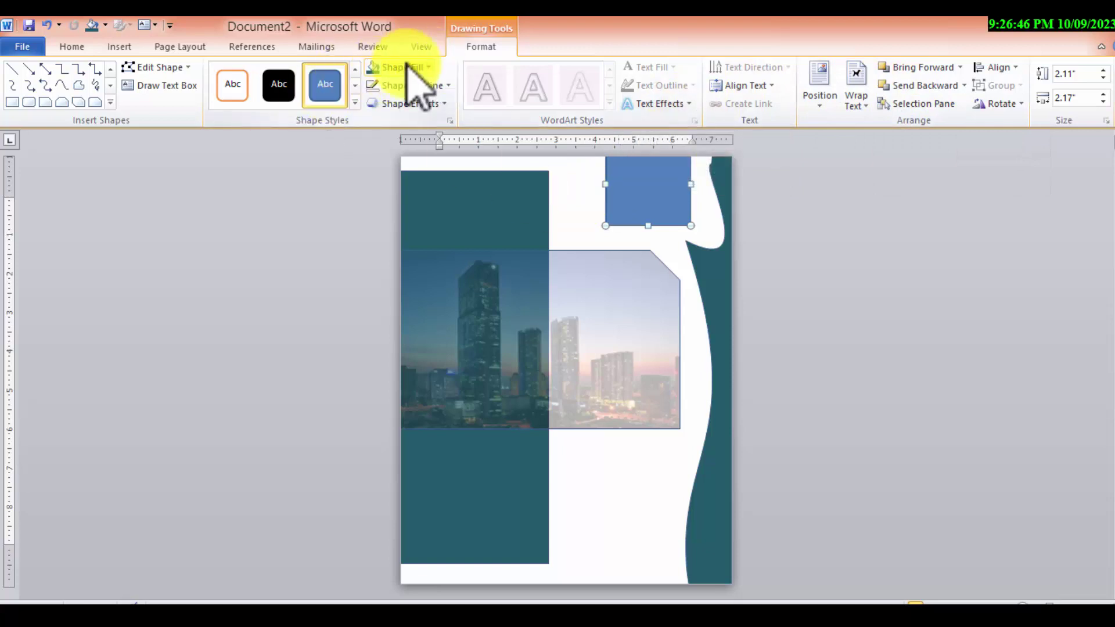
pyautogui.click(366, 67)
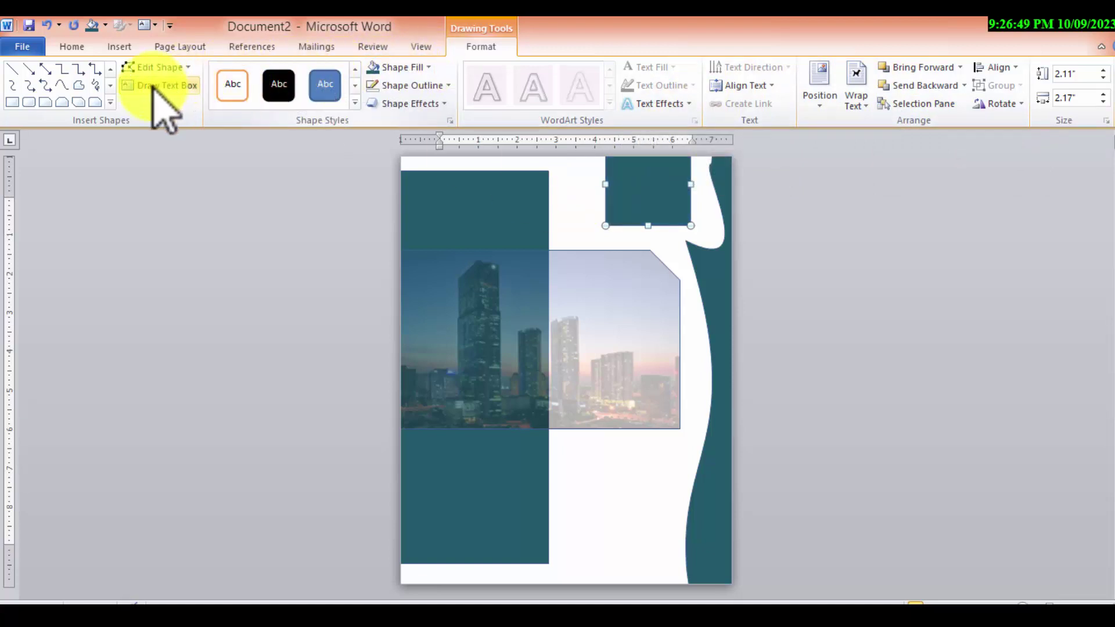
pyautogui.click(110, 102)
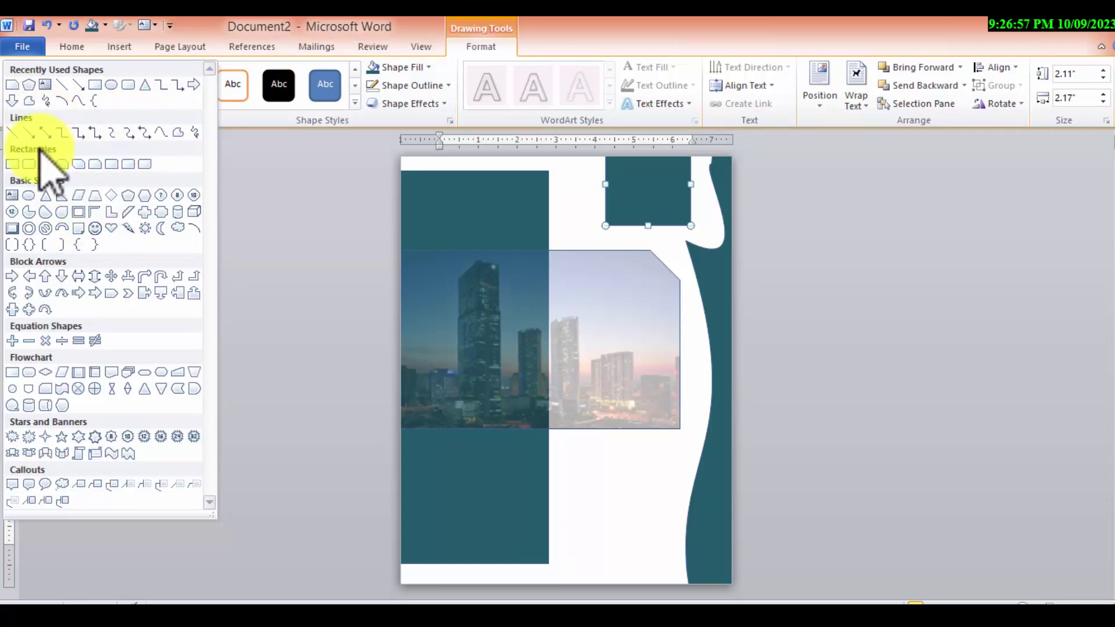
# Draw a 3" by 4.92" rounded rectangle near the bottom right and fill it dark teal
pyautogui.click(29, 166)
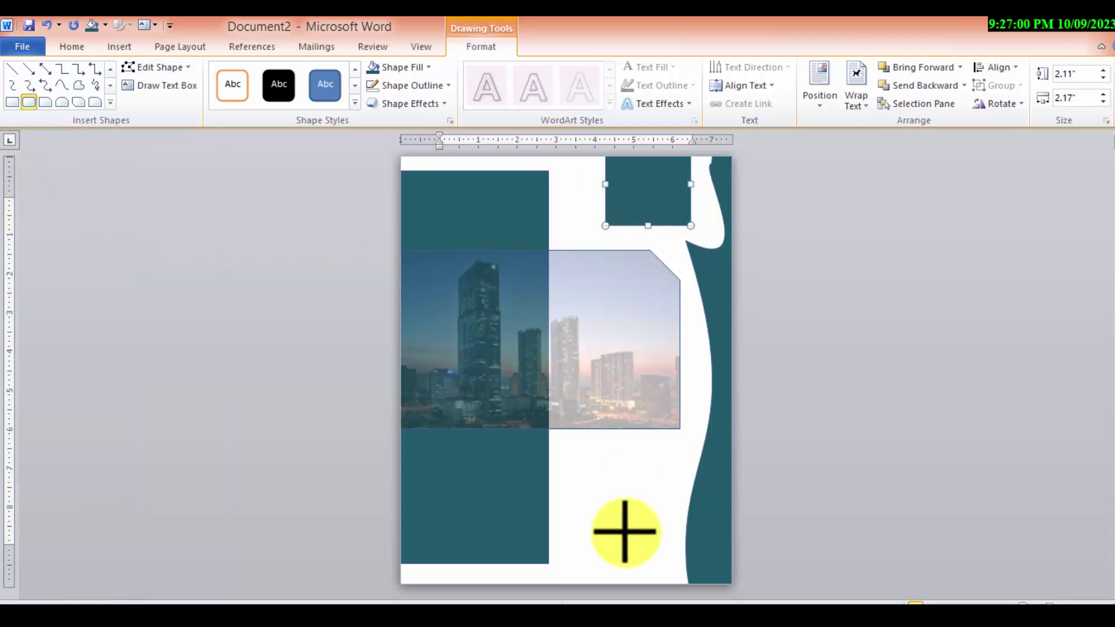
pyautogui.moveTo(569, 479); pyautogui.dragTo(758, 593)
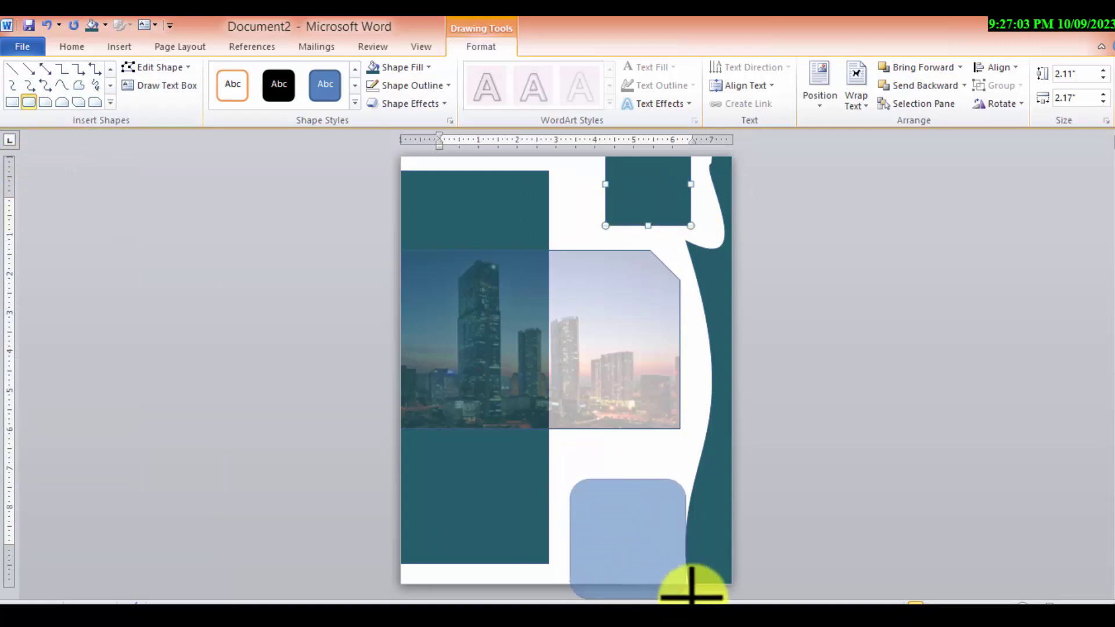
pyautogui.moveTo(661, 513); pyautogui.dragTo(659, 472)
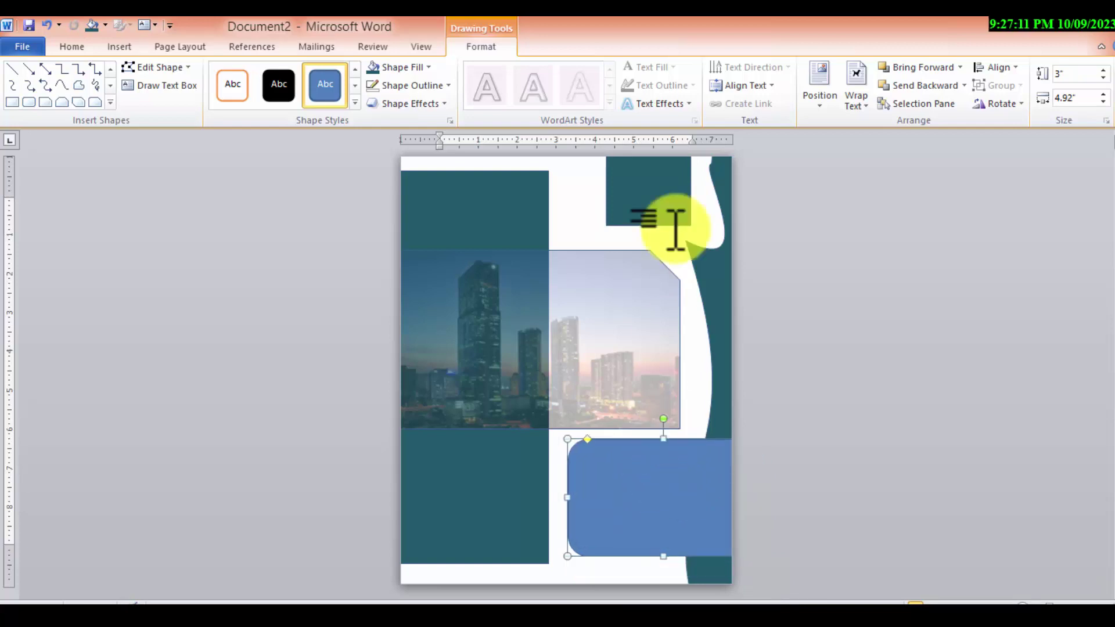
pyautogui.click(373, 67)
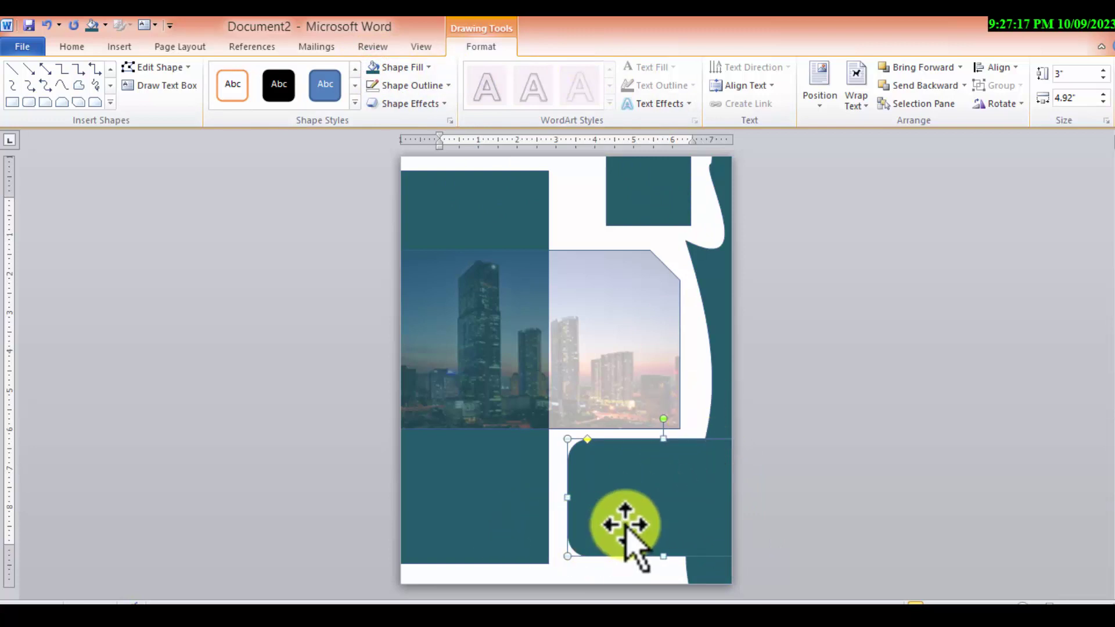
pyautogui.click(414, 68)
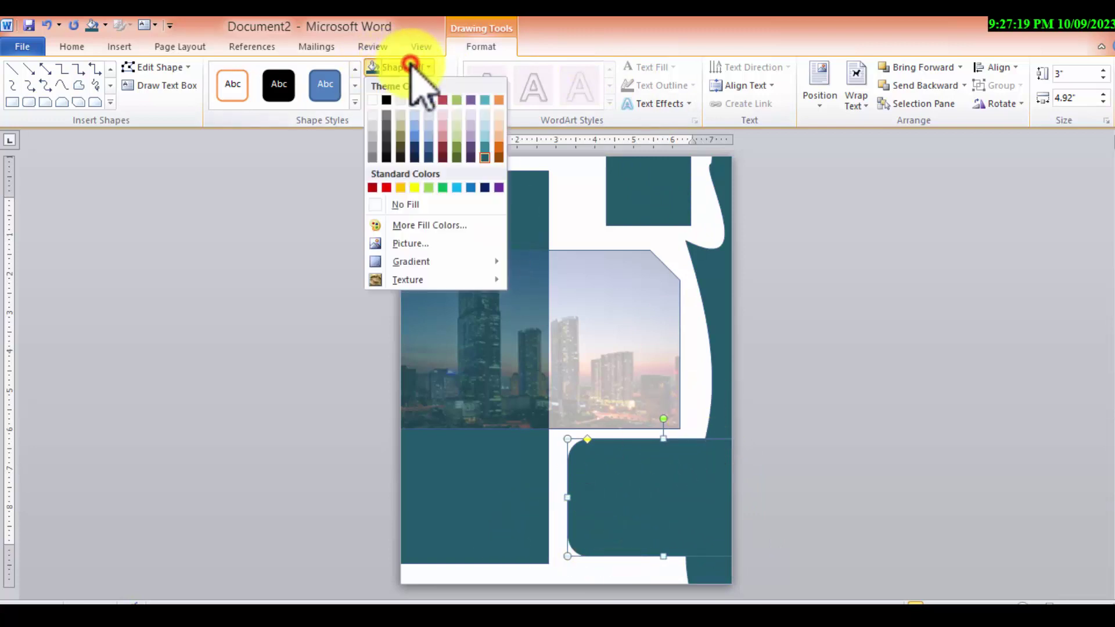
# Set the rounded panel's fill transparency to 32% in Format Shape
pyautogui.rightClick(646, 479)
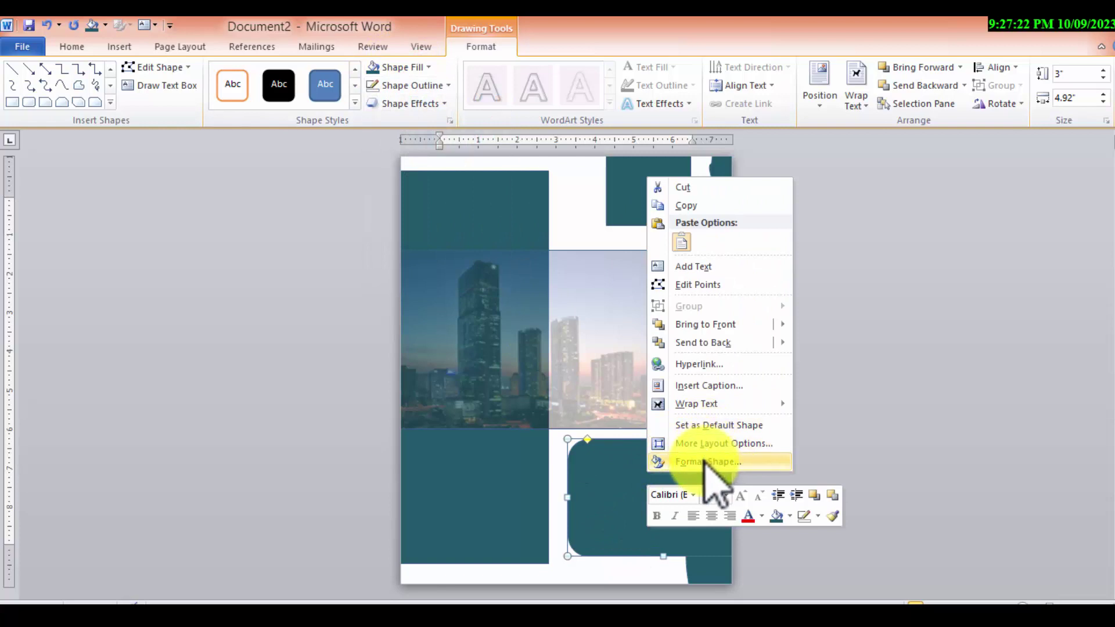
pyautogui.click(704, 461)
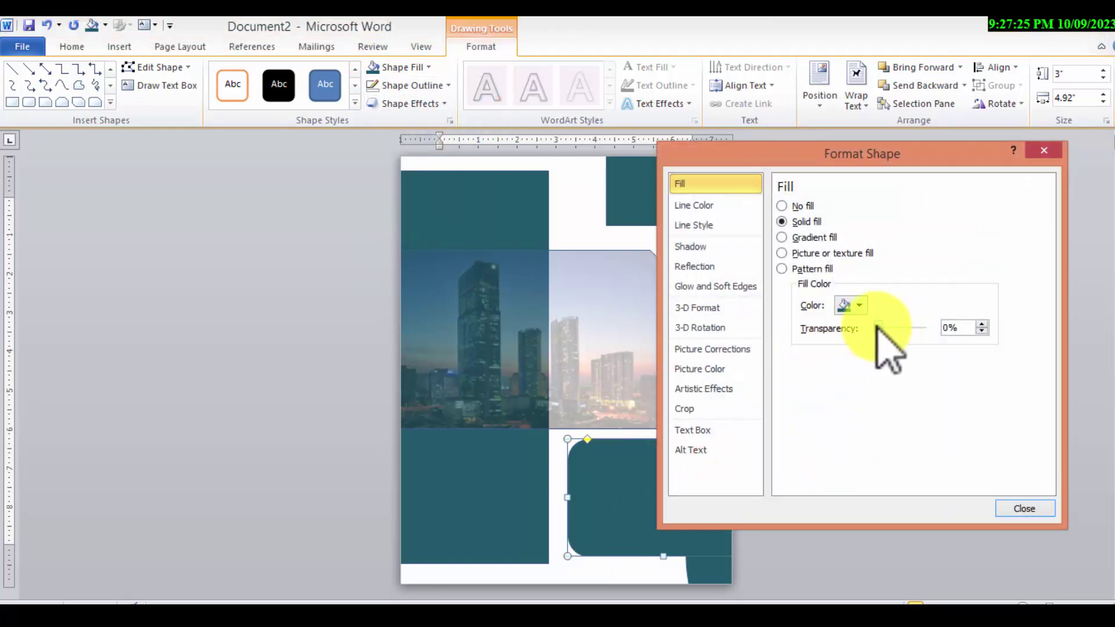
pyautogui.moveTo(877, 327); pyautogui.dragTo(898, 327)
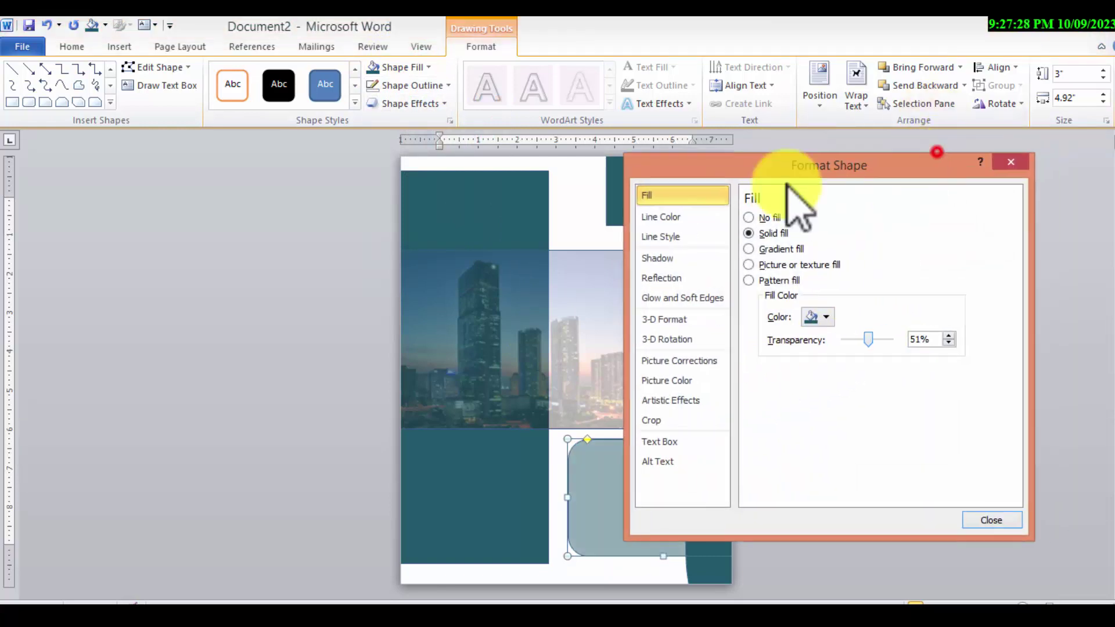
pyautogui.moveTo(937, 152); pyautogui.dragTo(368, 173)
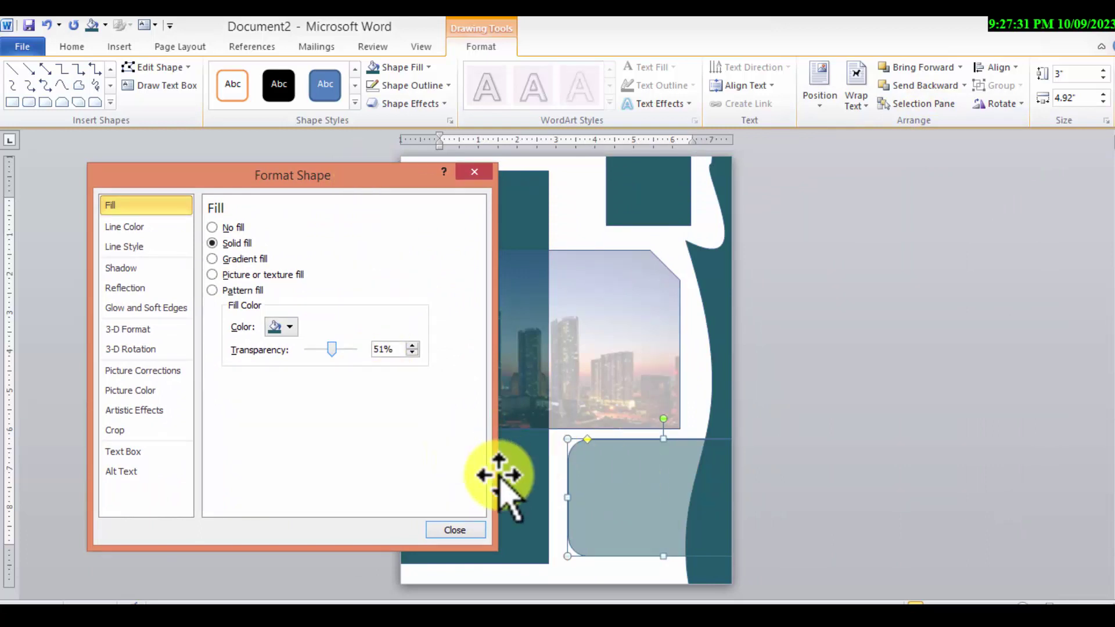
pyautogui.moveTo(330, 351); pyautogui.dragTo(322, 351)
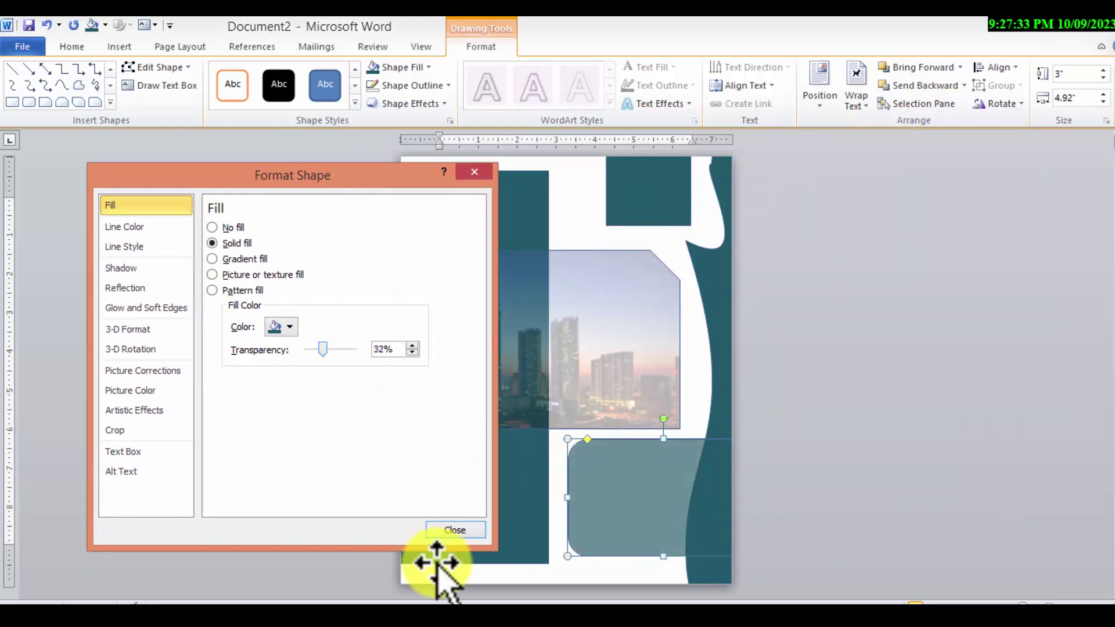
pyautogui.click(455, 531)
pyautogui.click(623, 373)
# Sharpen the city photo by 44% and reduce its fill transparency to 22%
pyautogui.rightClick(623, 373)
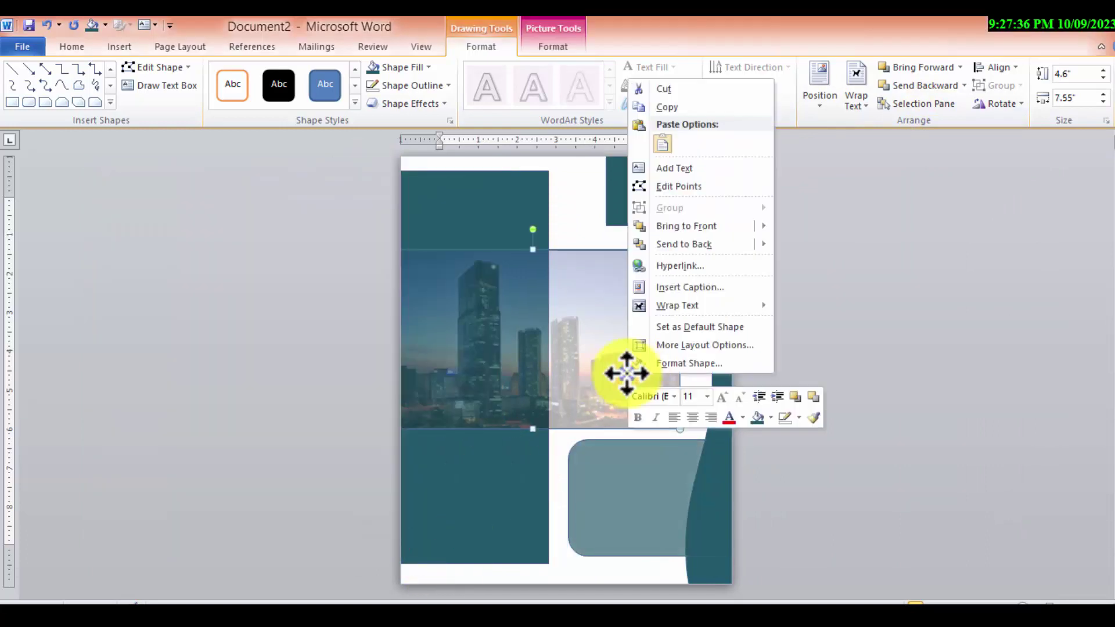
pyautogui.click(703, 372)
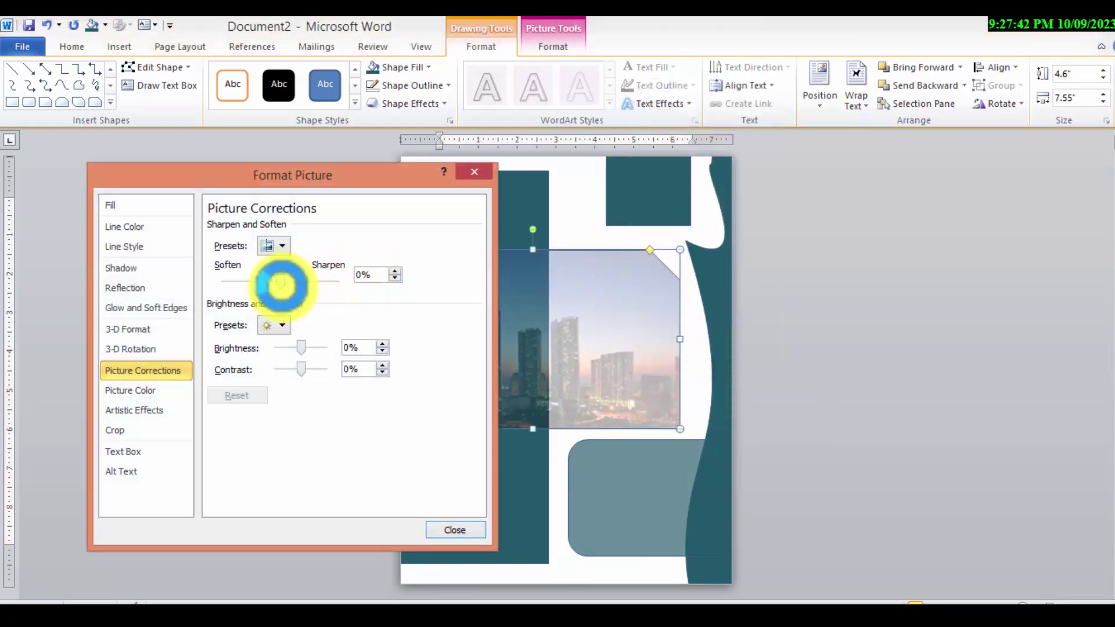
pyautogui.moveTo(281, 281); pyautogui.dragTo(305, 281)
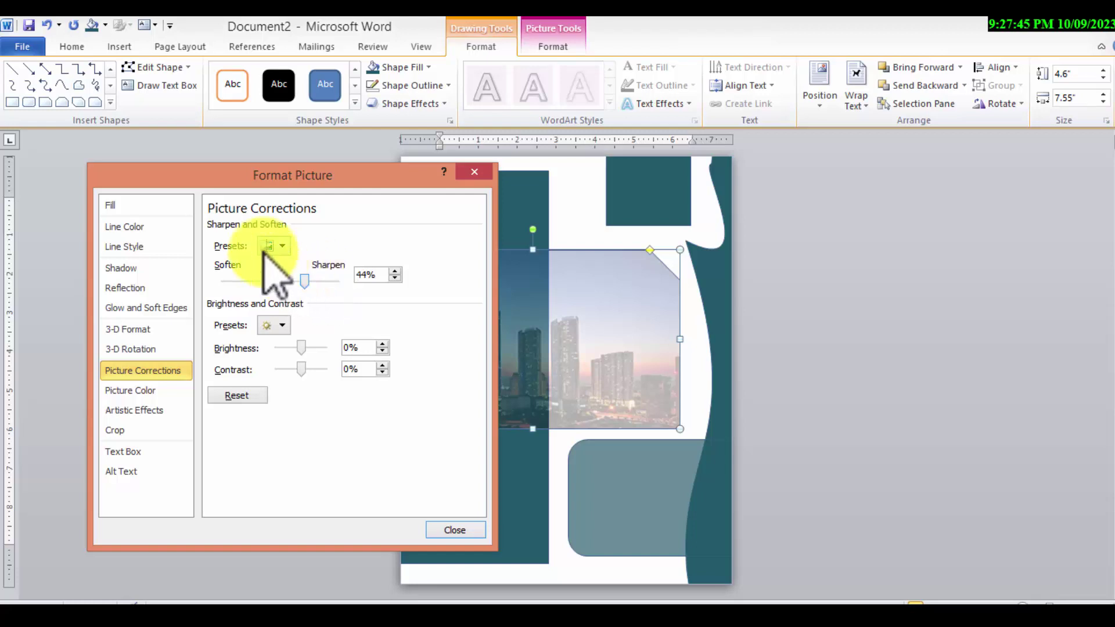
pyautogui.click(122, 206)
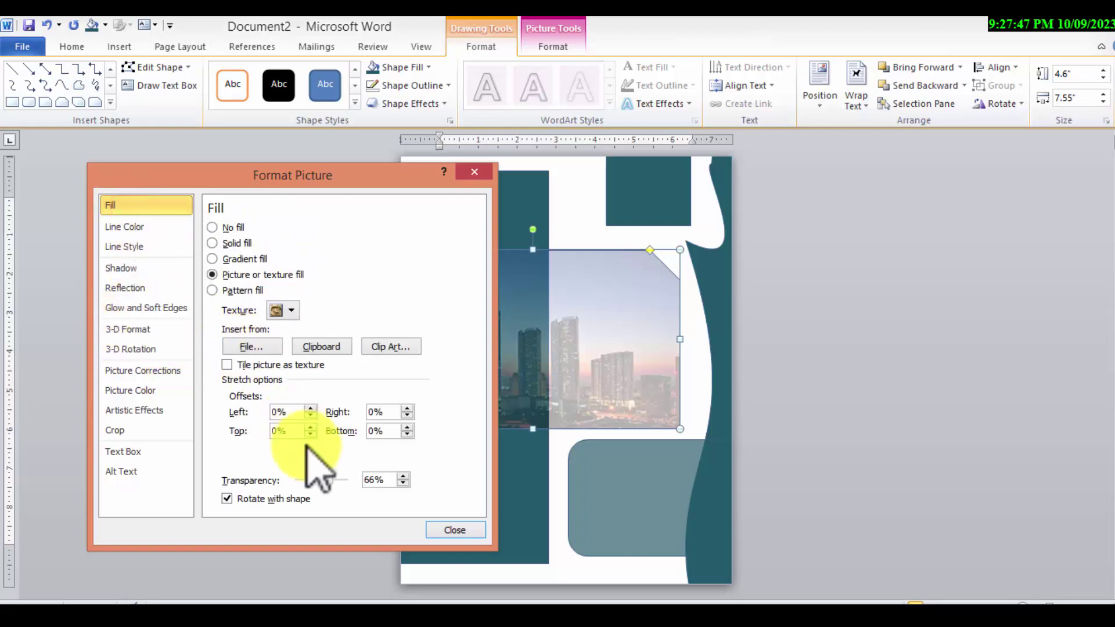
pyautogui.moveTo(329, 479); pyautogui.dragTo(311, 480)
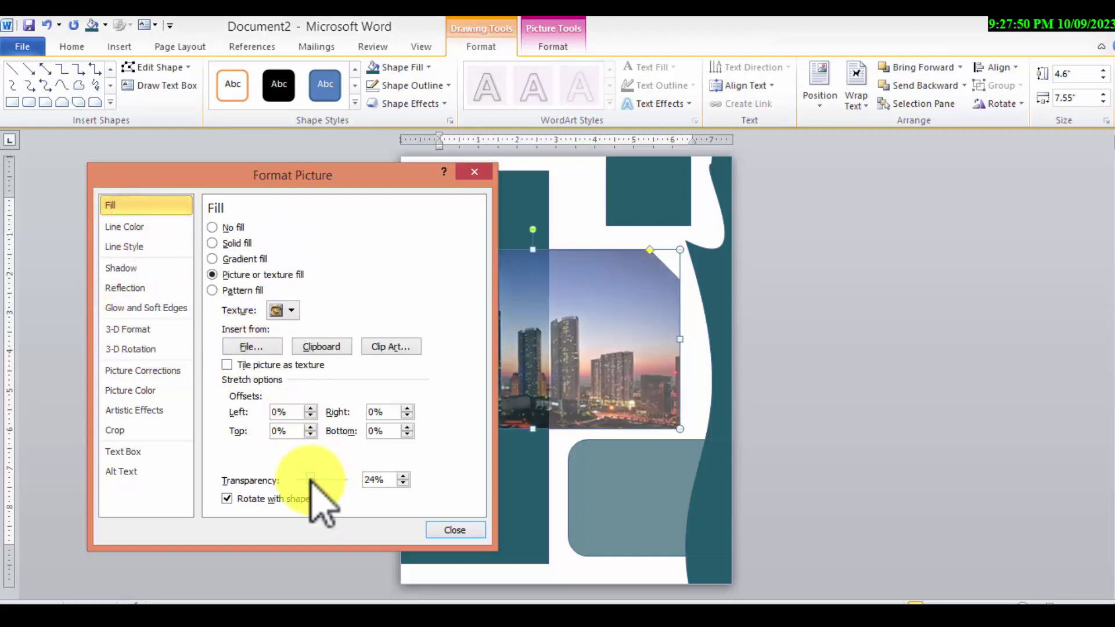
pyautogui.click(468, 530)
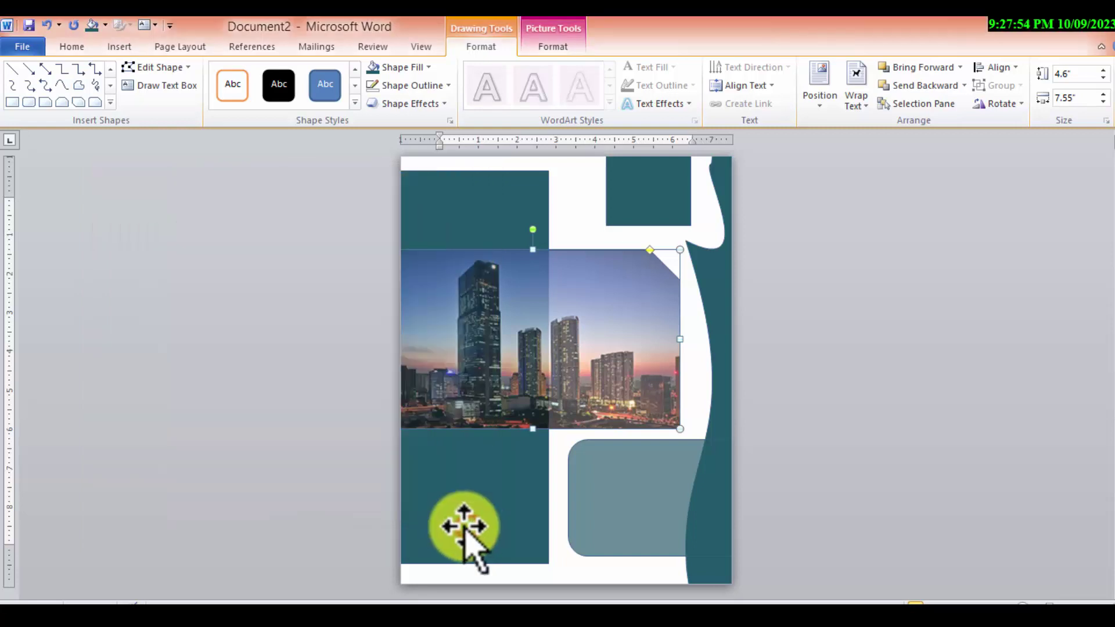
pyautogui.click(553, 232)
pyautogui.click(114, 46)
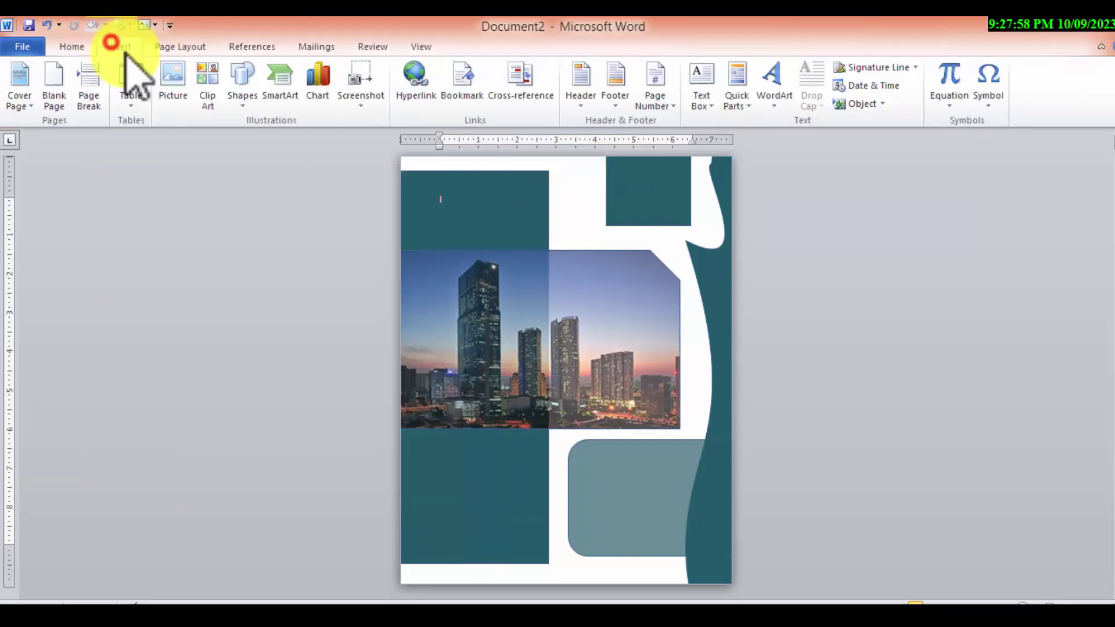
# Draw a 3.49" by 4.68" dark teal oval at the bottom right, partly below the page edge
pyautogui.click(243, 104)
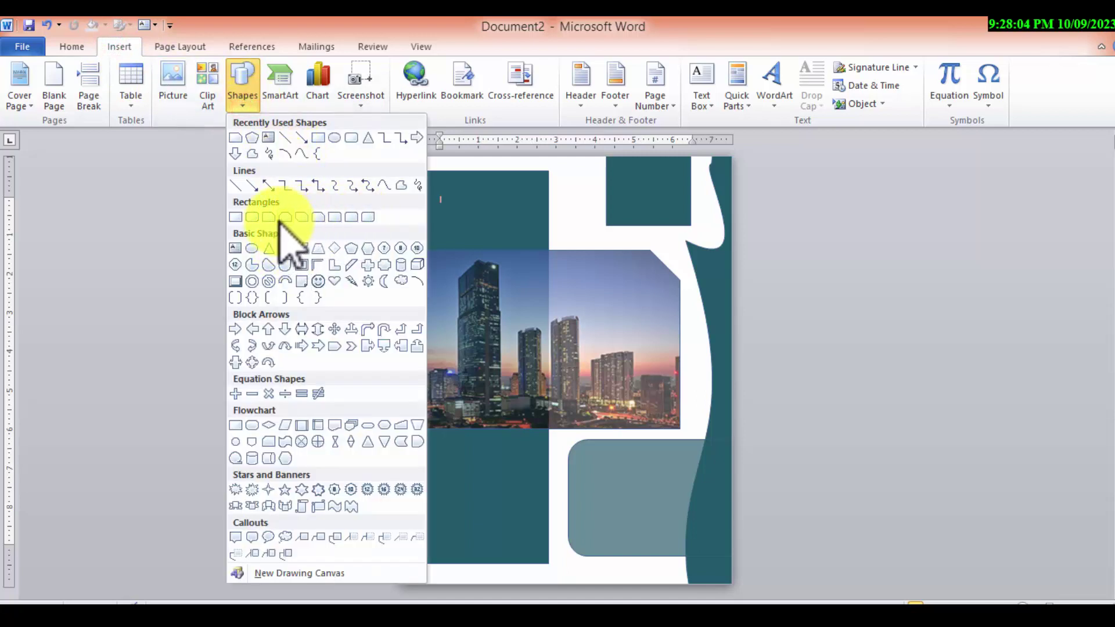
pyautogui.click(328, 143)
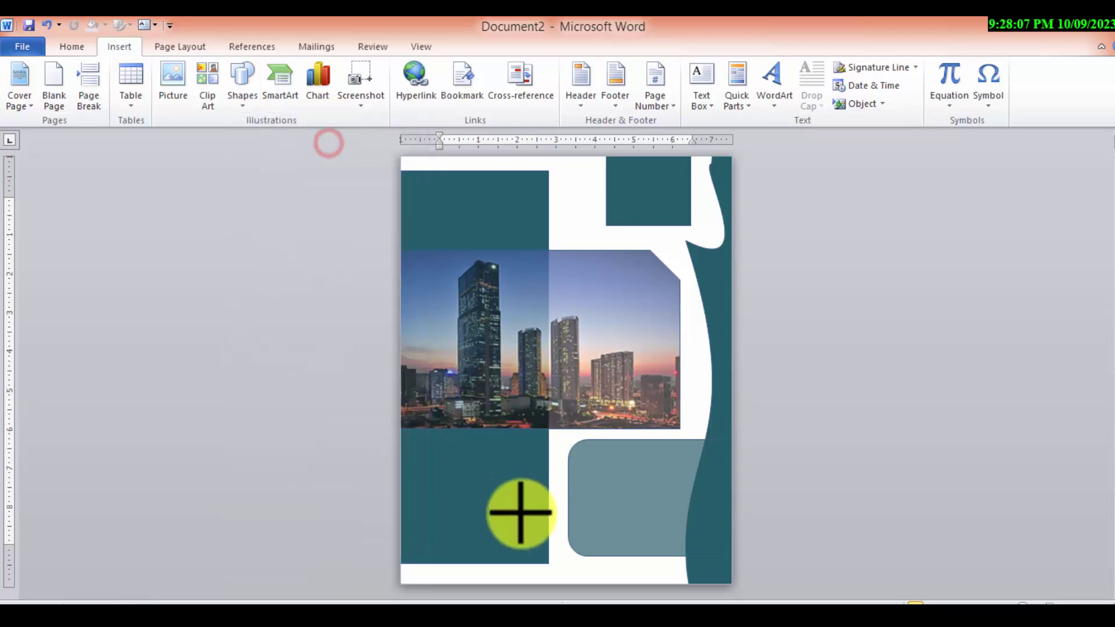
pyautogui.moveTo(490, 501); pyautogui.dragTo(667, 598)
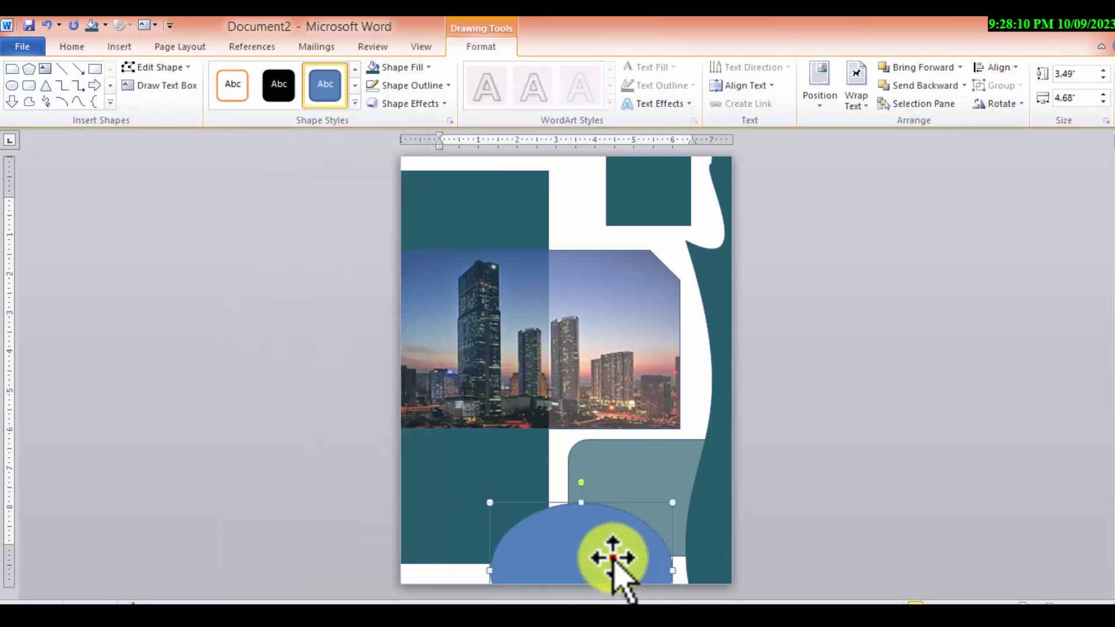
pyautogui.moveTo(615, 568)
pyautogui.mouseDown()
pyautogui.moveTo(652, 563)
pyautogui.moveTo(642, 578)
pyautogui.moveTo(661, 551)
pyautogui.mouseUp()
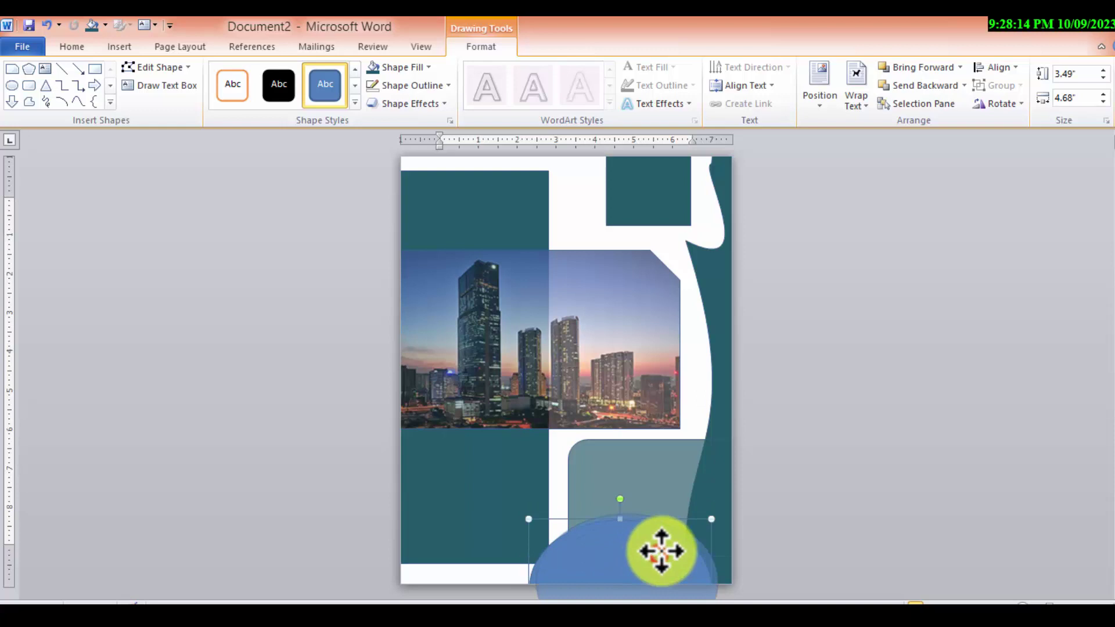
pyautogui.click(371, 69)
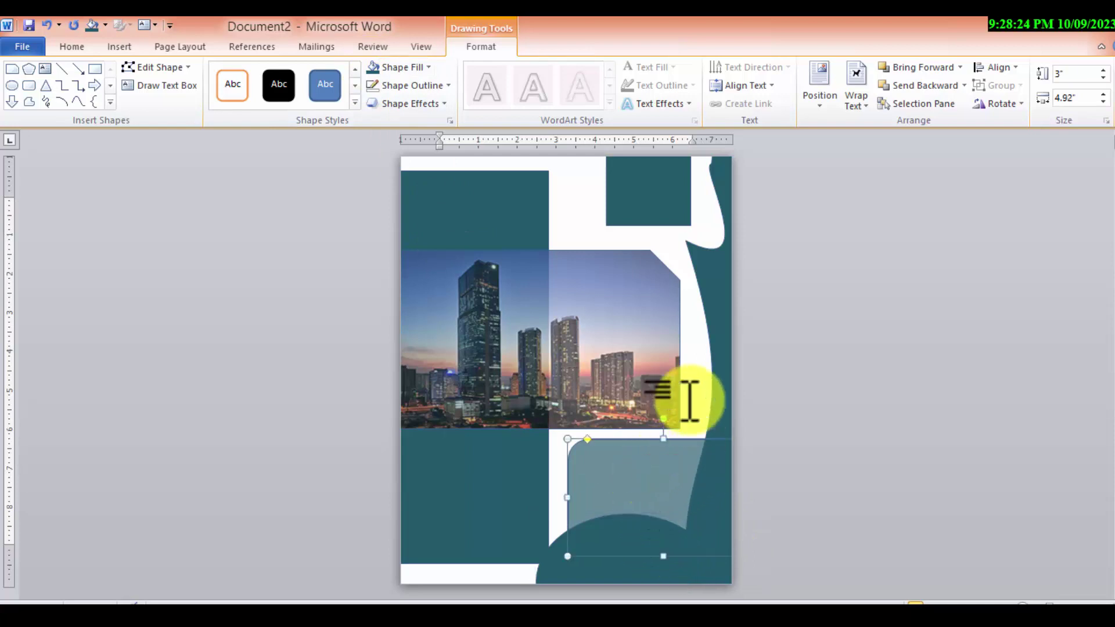
pyautogui.click(696, 381)
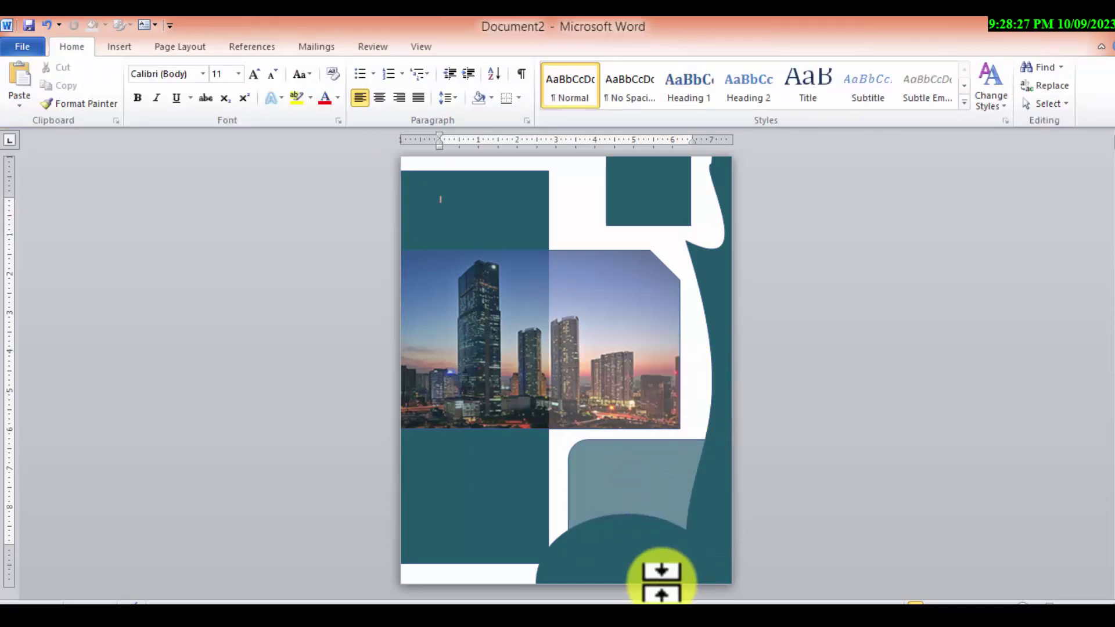
pyautogui.click(644, 554)
pyautogui.moveTo(644, 553); pyautogui.dragTo(653, 543)
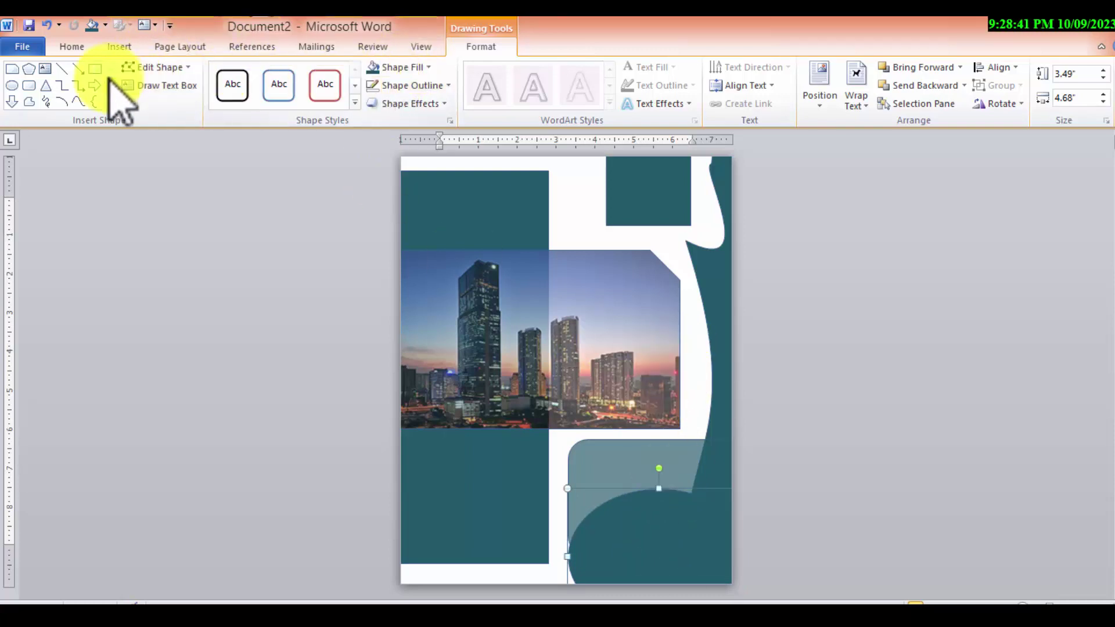
# Draw a narrow full-height rectangle strip down the cover's left edge and fill it dark teal
pyautogui.click(92, 65)
pyautogui.moveTo(400, 161); pyautogui.dragTo(428, 602)
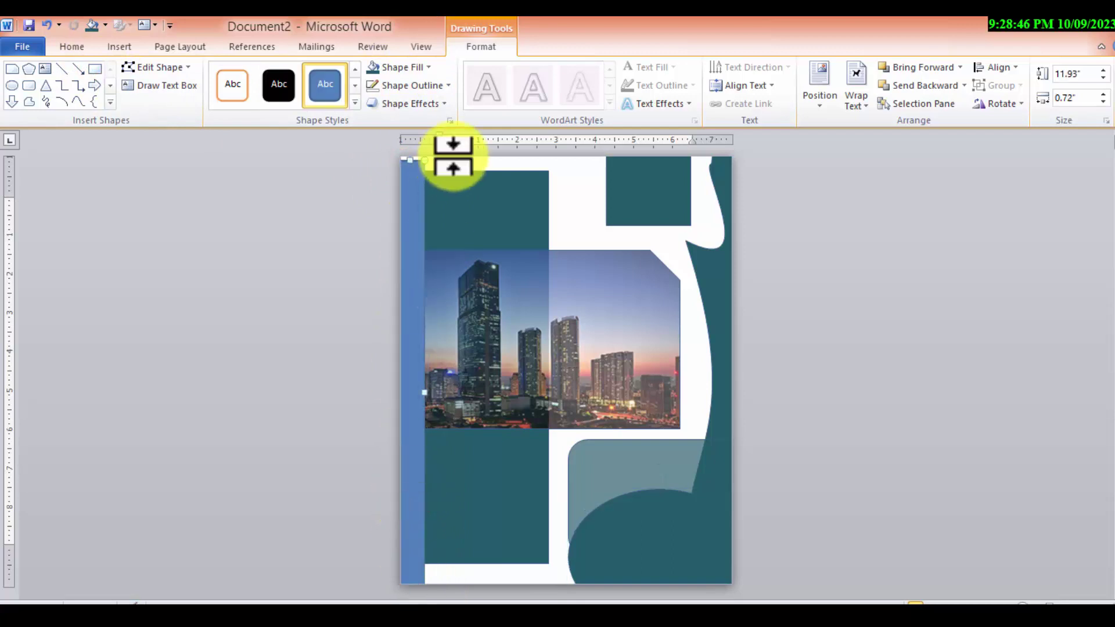
pyautogui.moveTo(425, 166); pyautogui.dragTo(414, 138)
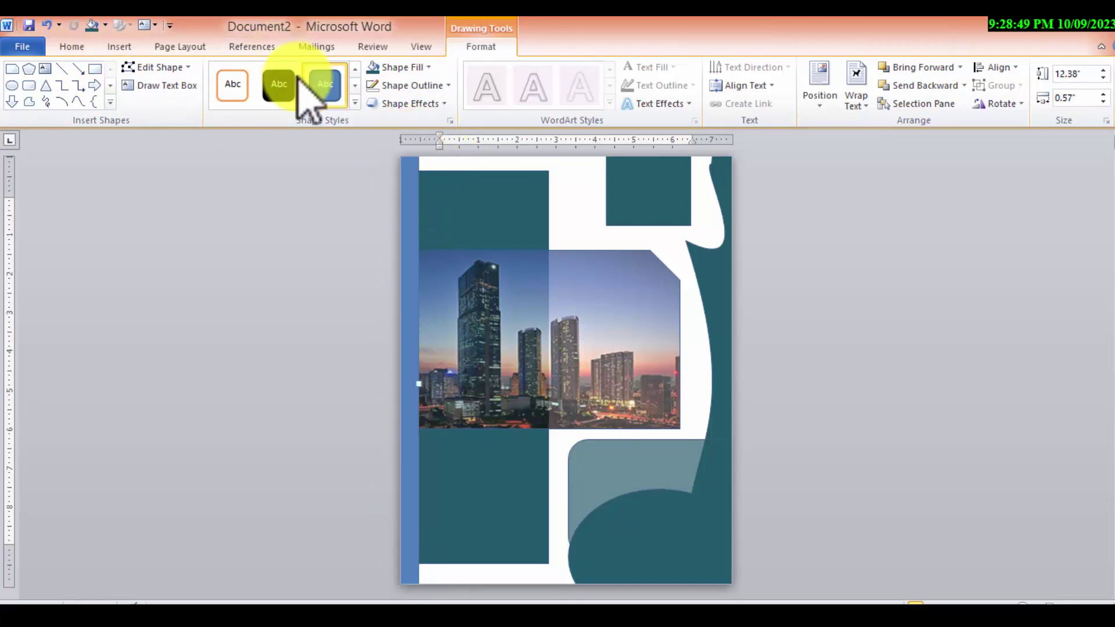
pyautogui.click(370, 68)
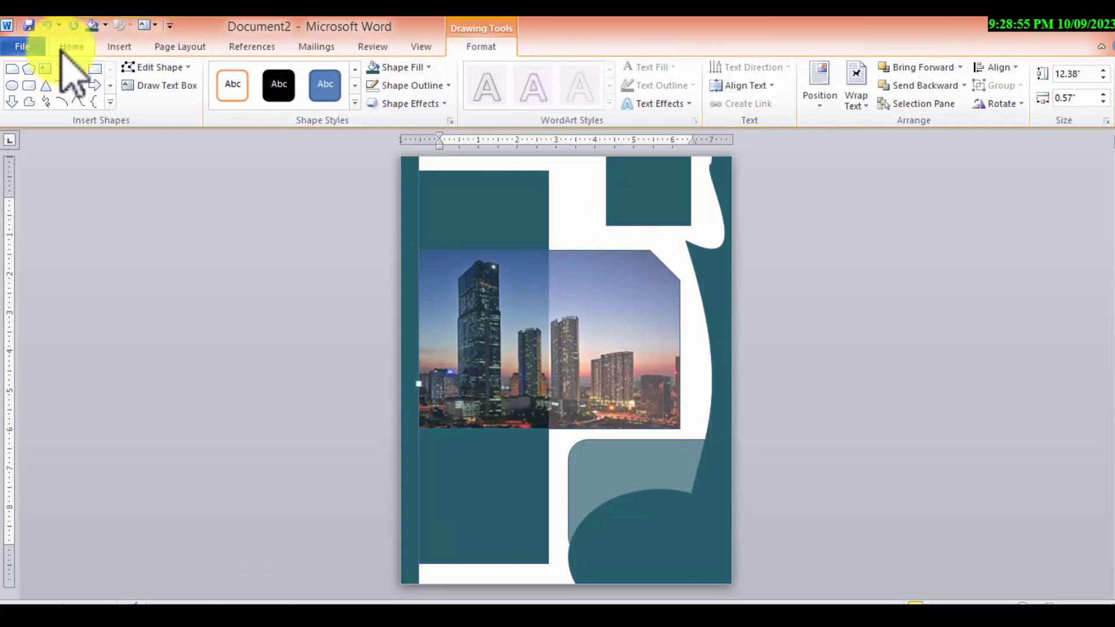
# Copy the line 2023 from the Notepad cover-text list, then minimize Notepad
pyautogui.click(118, 47)
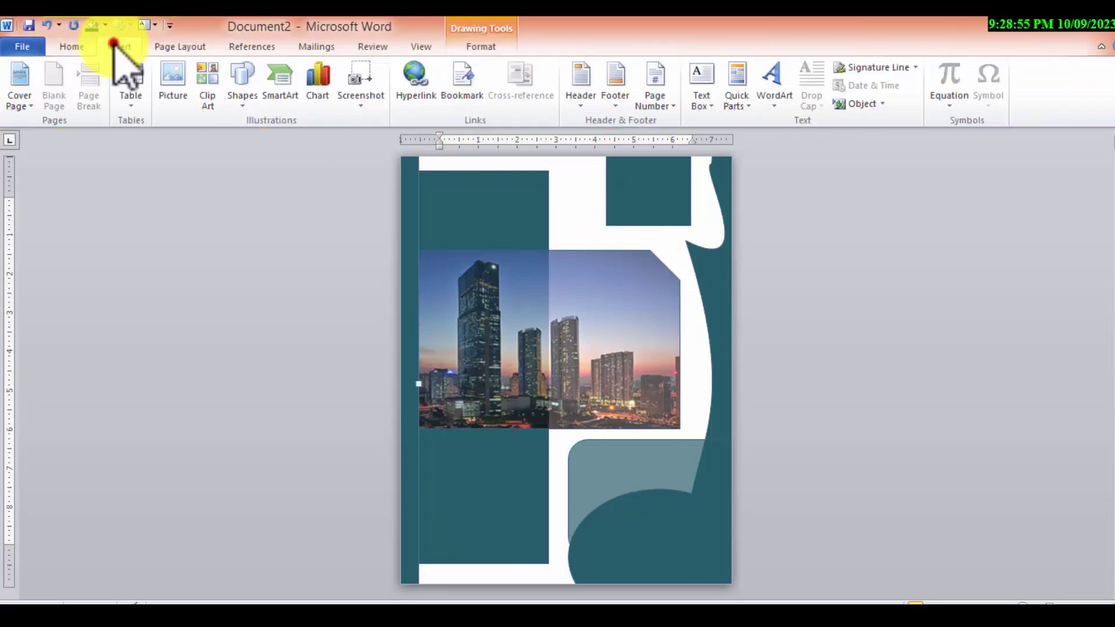
pyautogui.click(697, 99)
pyautogui.hotkey('alt', 'Tab')
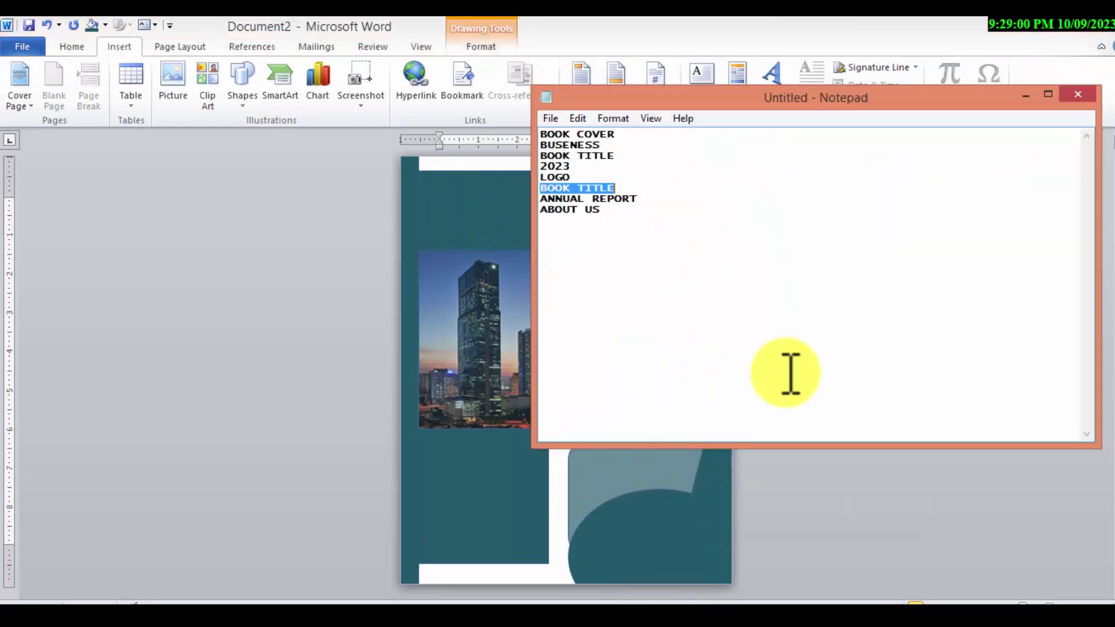
pyautogui.moveTo(571, 166); pyautogui.dragTo(541, 166)
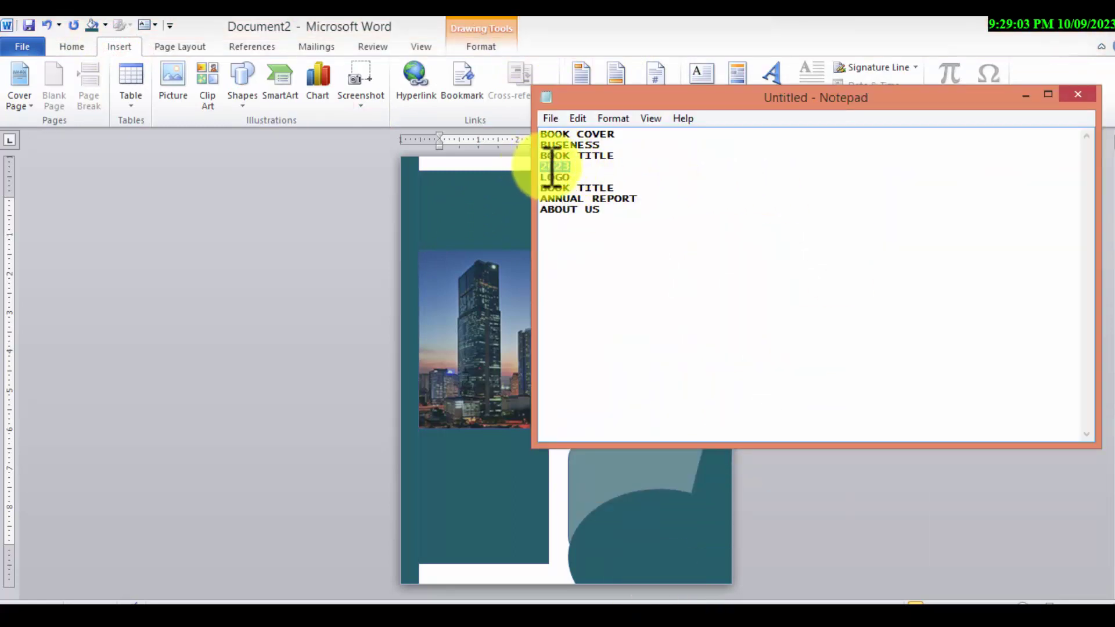
pyautogui.rightClick(552, 167)
pyautogui.click(597, 219)
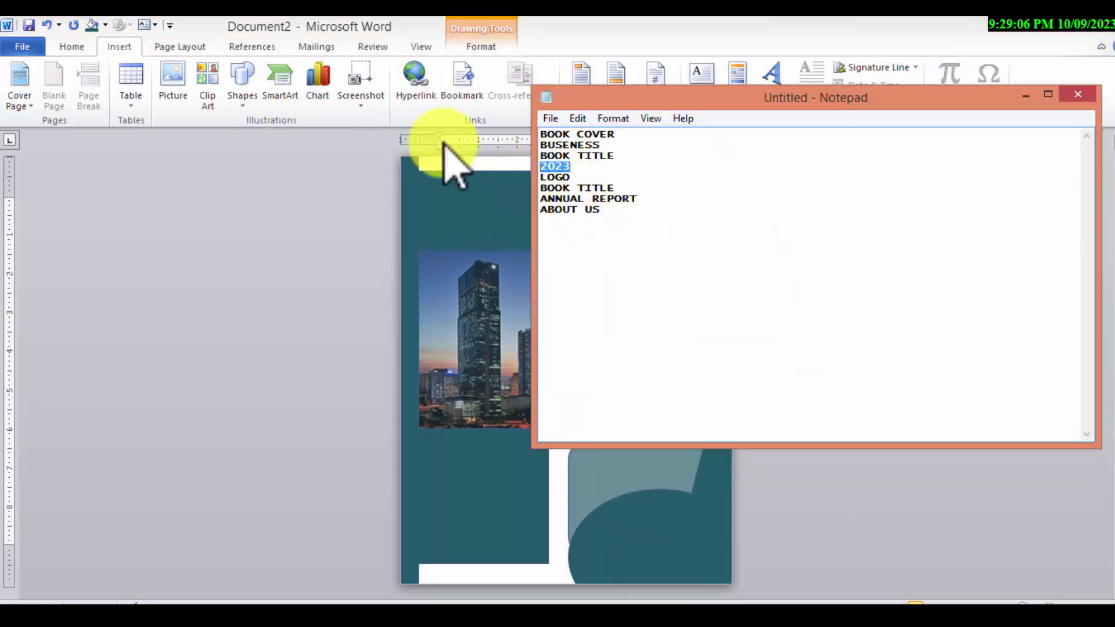
pyautogui.click(1026, 95)
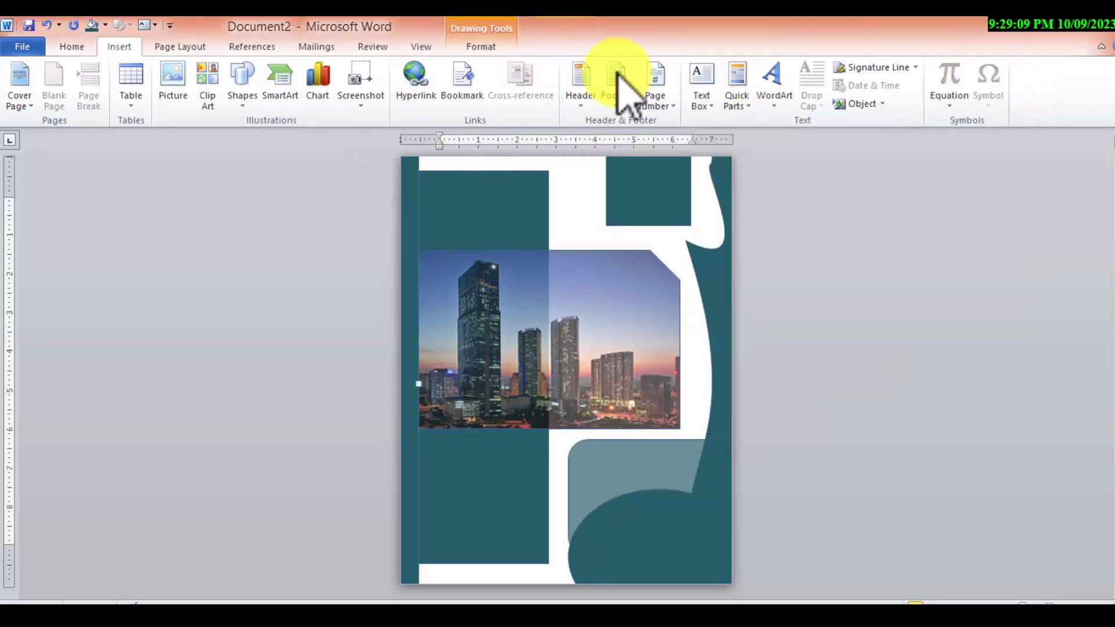
# Insert a simple text box, paste 2023 into it, and enlarge it to 72 pt
pyautogui.click(710, 96)
pyautogui.click(751, 177)
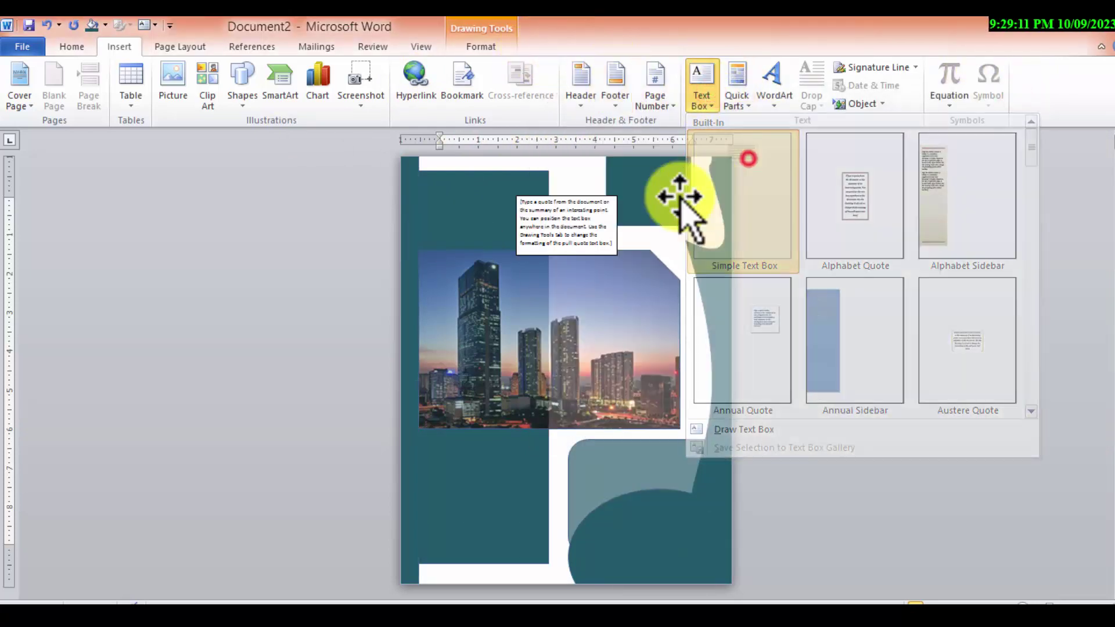
pyautogui.rightClick(578, 222)
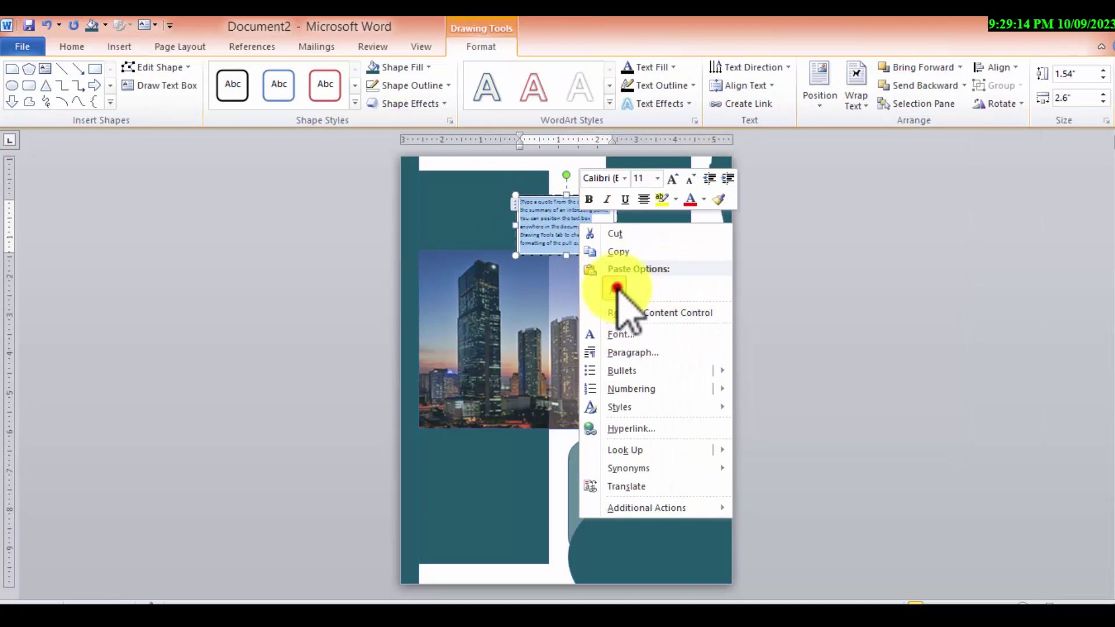
pyautogui.click(614, 291)
pyautogui.moveTo(556, 207); pyautogui.dragTo(517, 202)
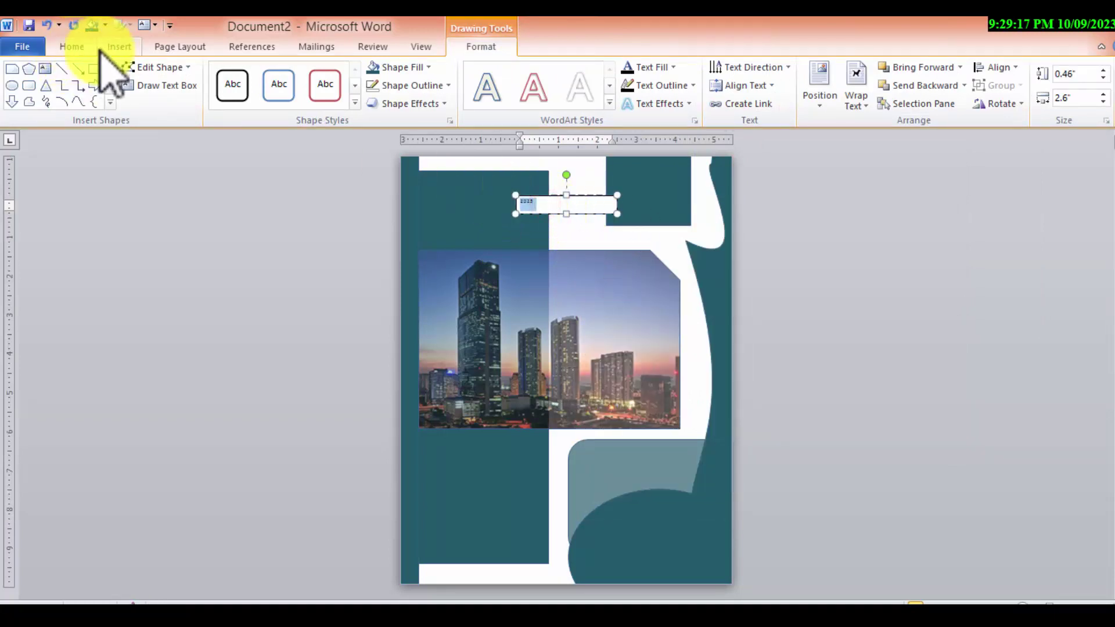
pyautogui.click(72, 46)
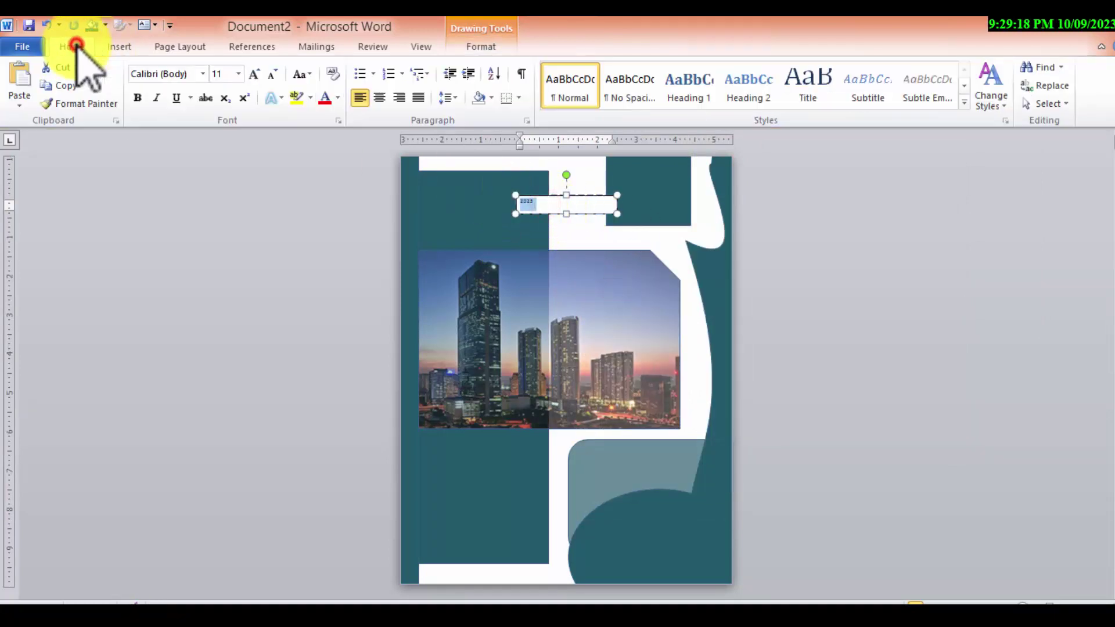
pyautogui.click(258, 74)
pyautogui.click(258, 74)
pyautogui.click(257, 74)
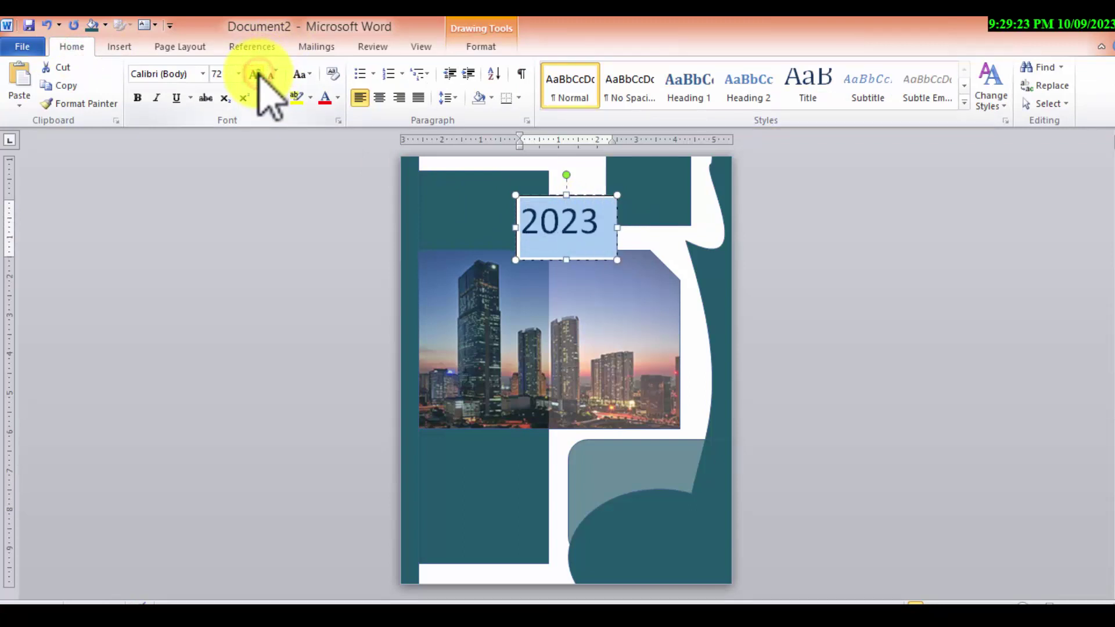
# Remove the 2023 box's fill and outline and move it onto the top-left teal block
pyautogui.click(481, 46)
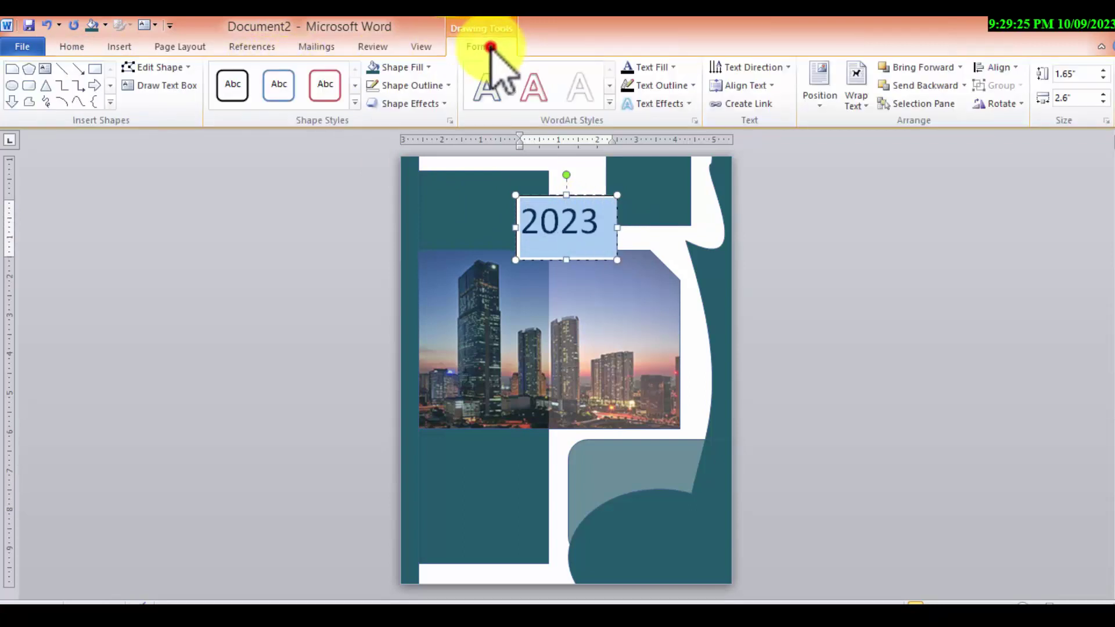
pyautogui.click(429, 67)
pyautogui.click(407, 204)
pyautogui.click(412, 85)
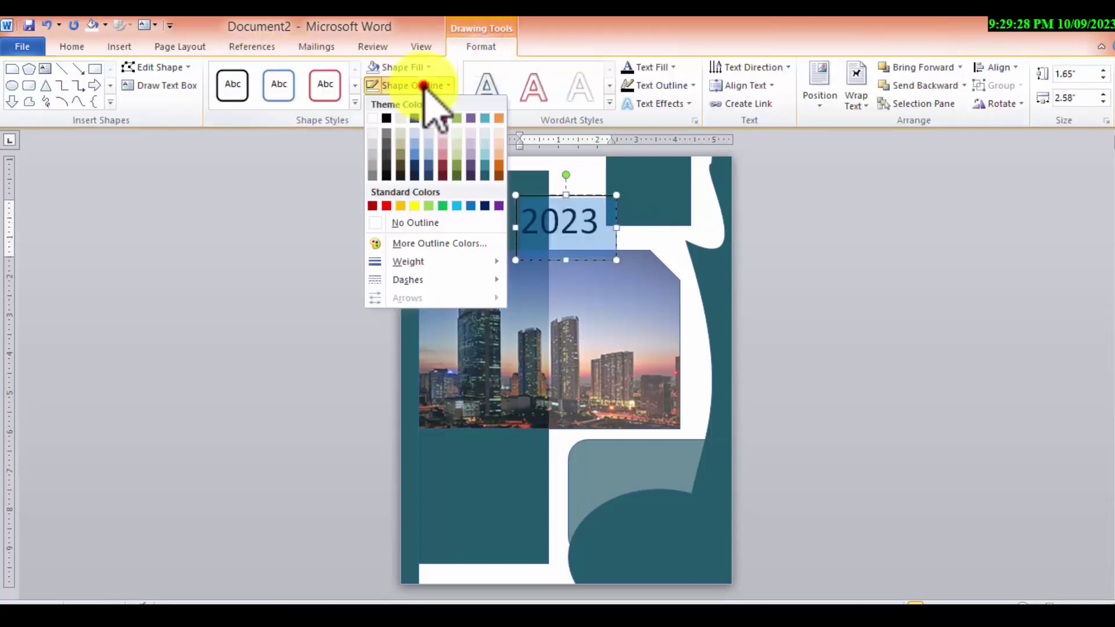
pyautogui.click(415, 224)
pyautogui.moveTo(604, 197); pyautogui.dragTo(519, 179)
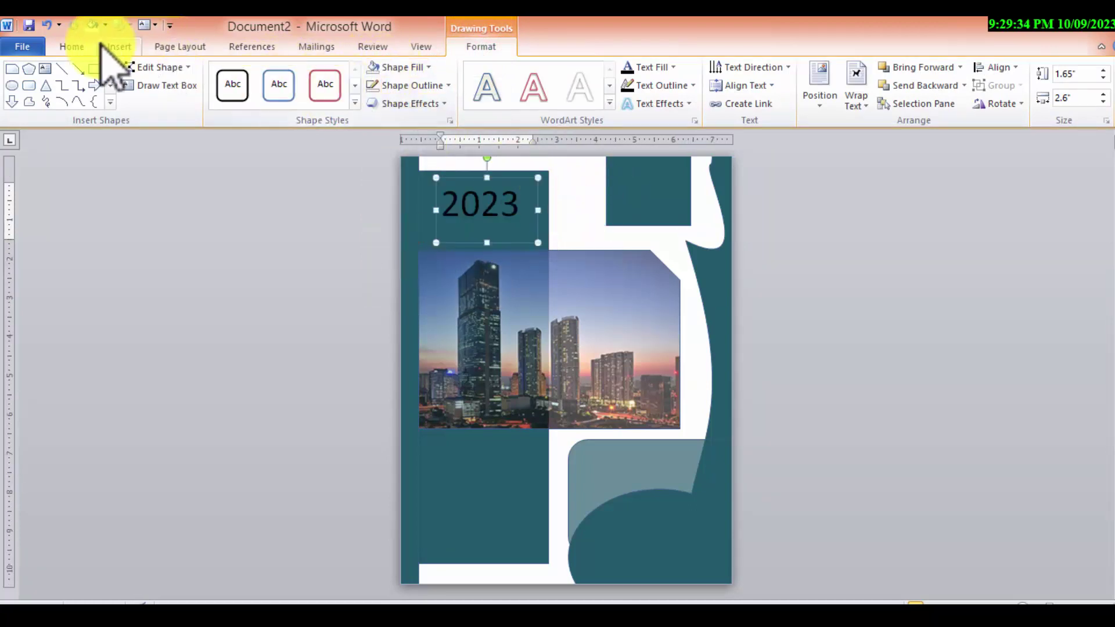
# Apply a white WordArt text style to the 2023 heading
pyautogui.click(77, 45)
pyautogui.click(275, 97)
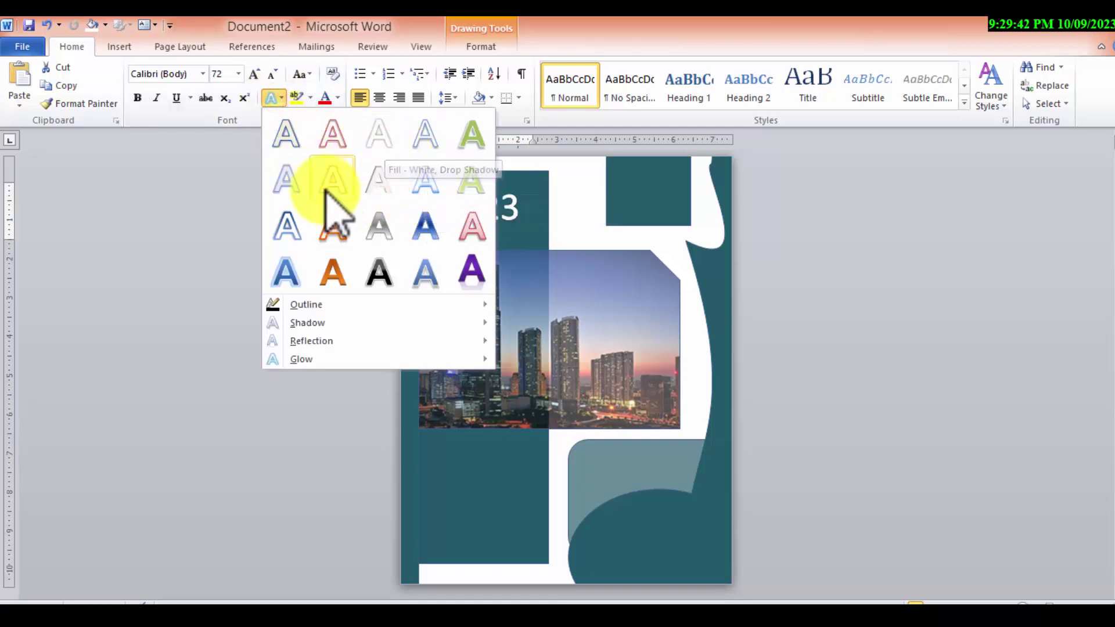
pyautogui.click(390, 142)
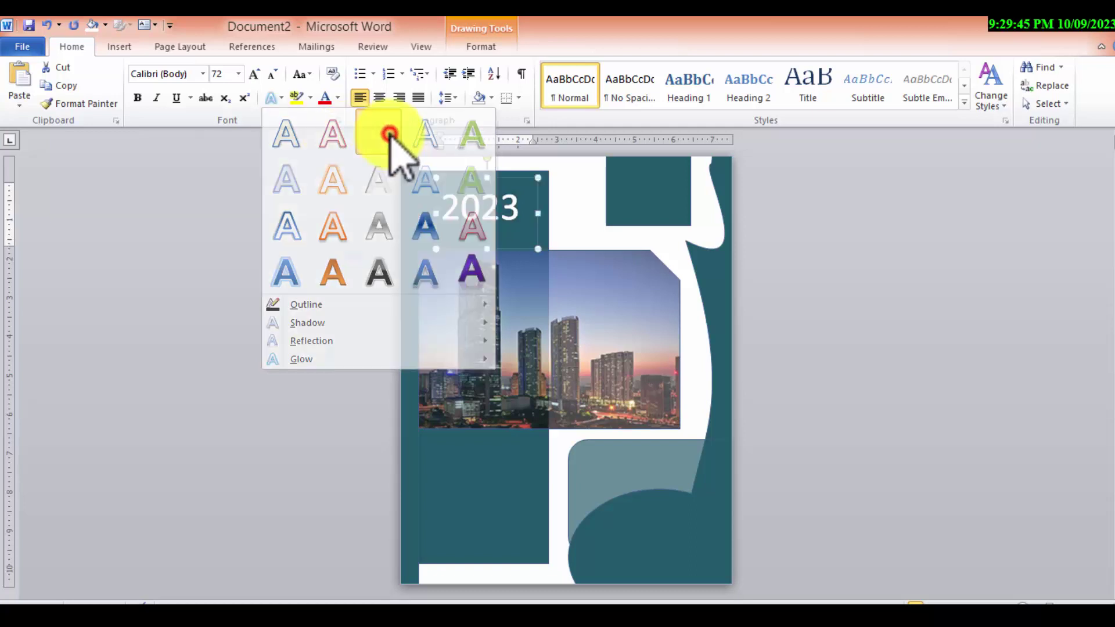
pyautogui.click(581, 221)
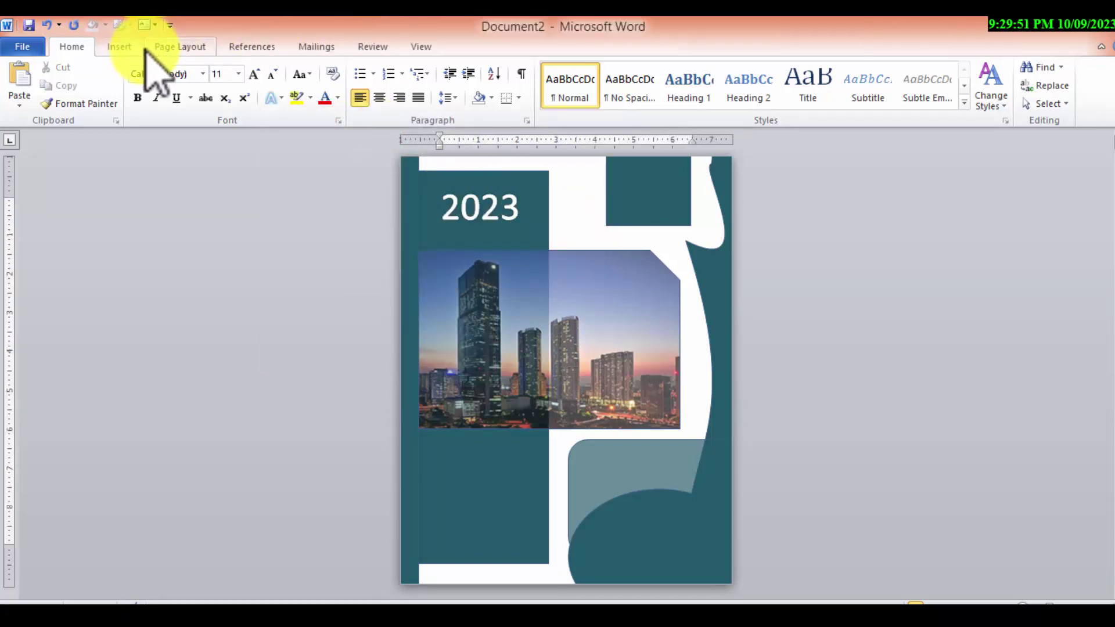
# Insert a simple quote text box in the lower-left teal panel with a purple 18 pt glow
pyautogui.click(119, 47)
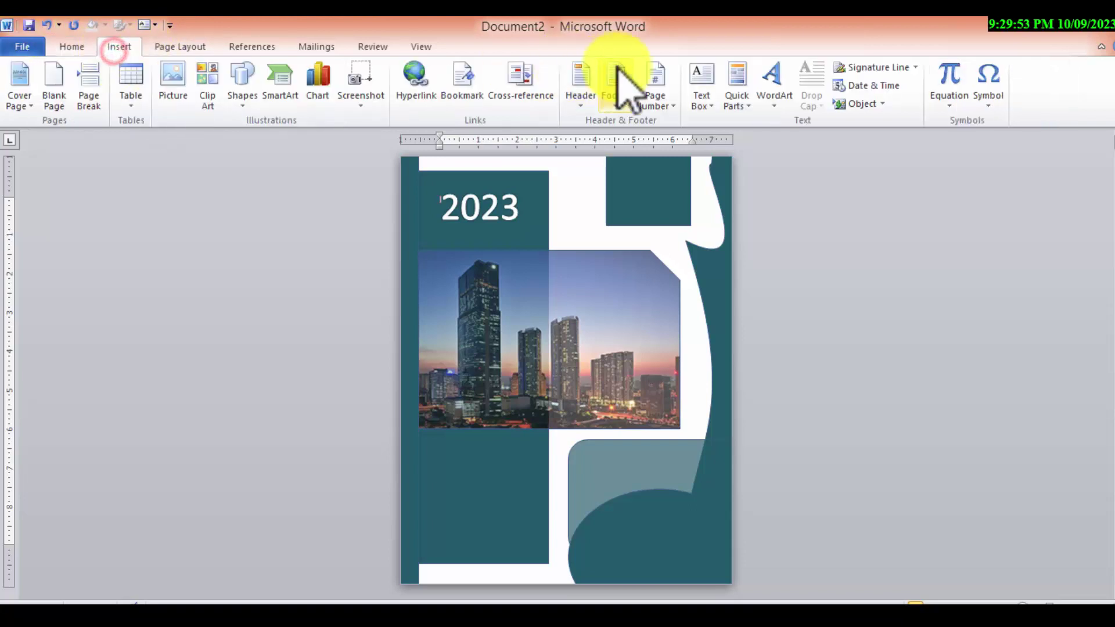
pyautogui.click(702, 87)
pyautogui.click(735, 162)
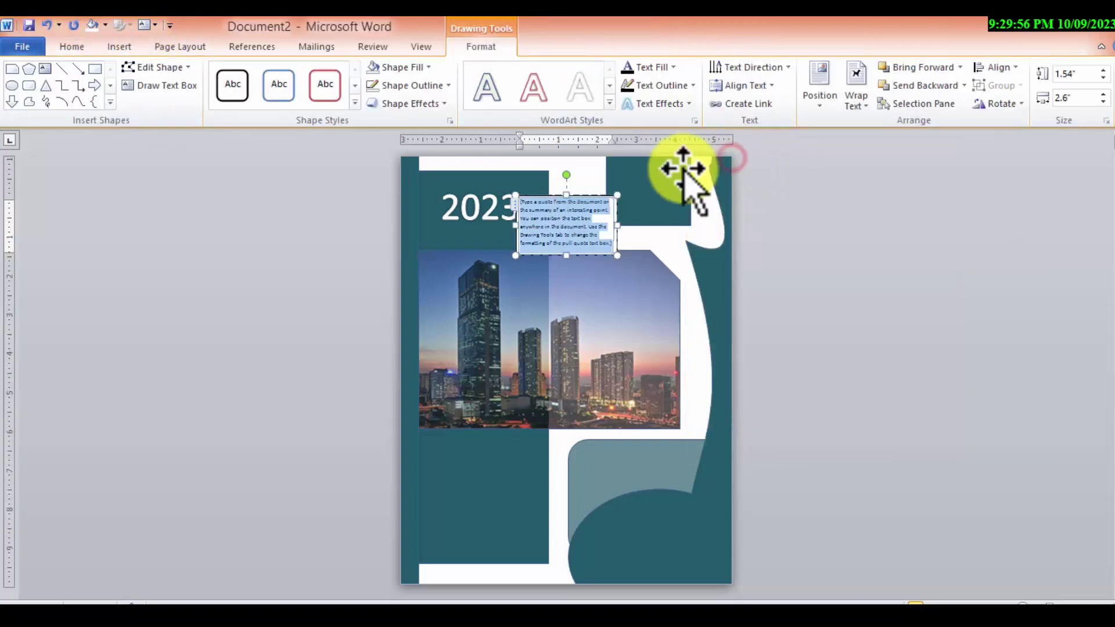
pyautogui.moveTo(601, 193); pyautogui.dragTo(516, 478)
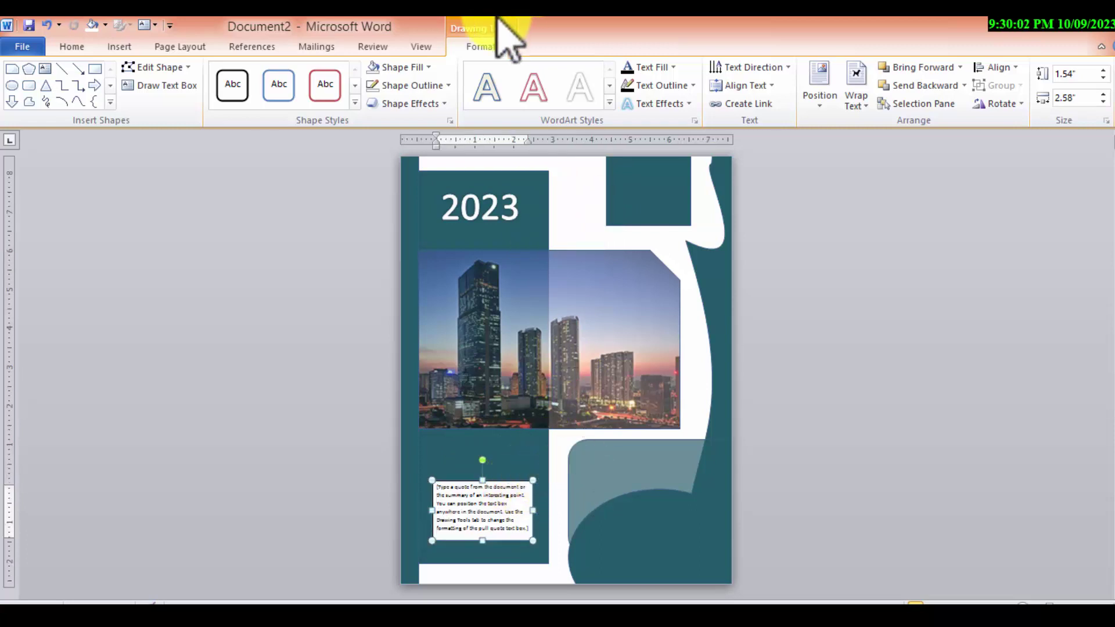
pyautogui.click(418, 103)
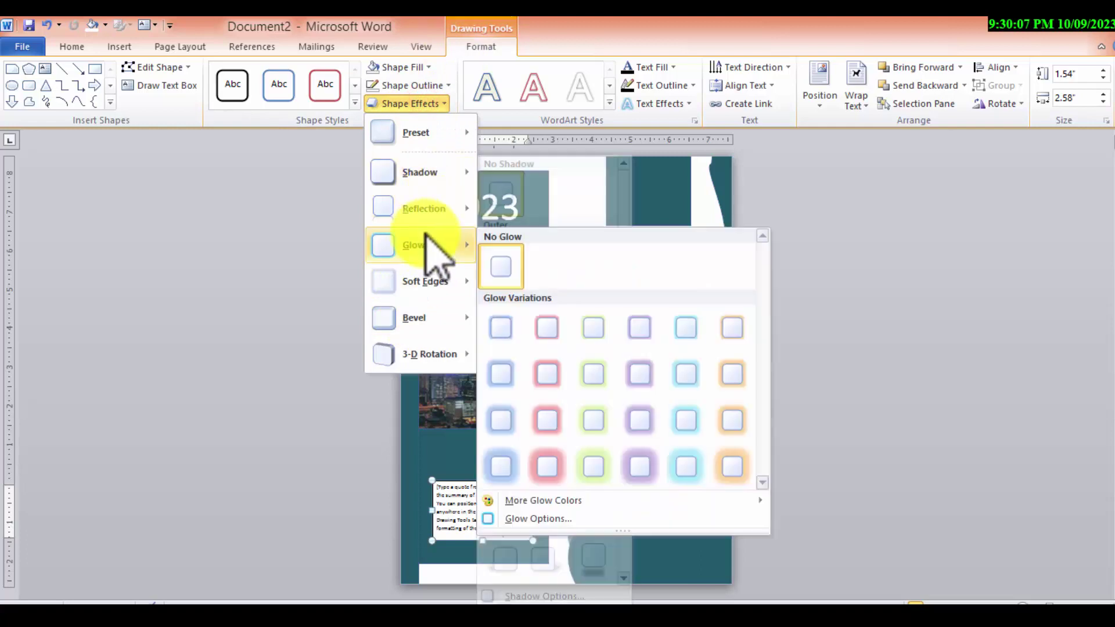
pyautogui.moveTo(415, 245)
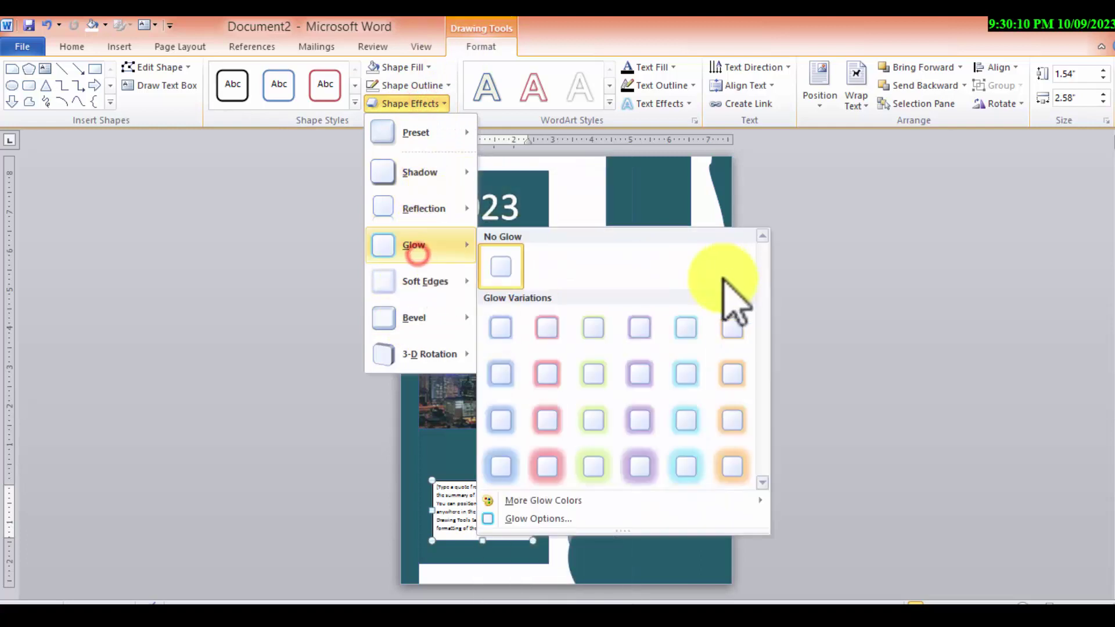
pyautogui.click(640, 466)
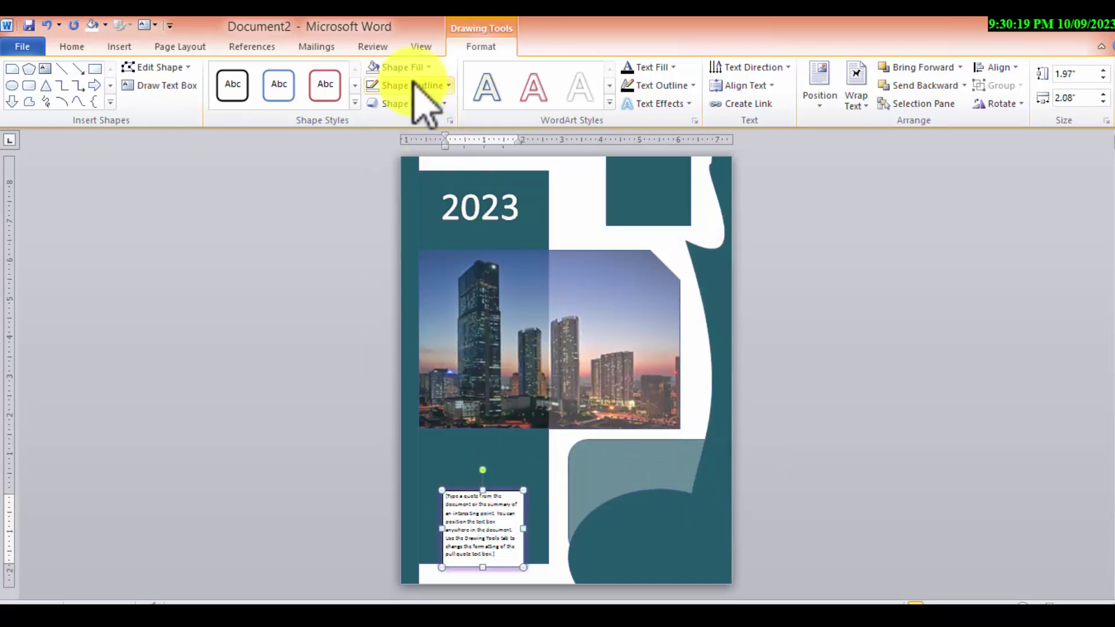
# Remove the quote box's border and fill, and make all the quote text white
pyautogui.click(415, 85)
pyautogui.click(449, 224)
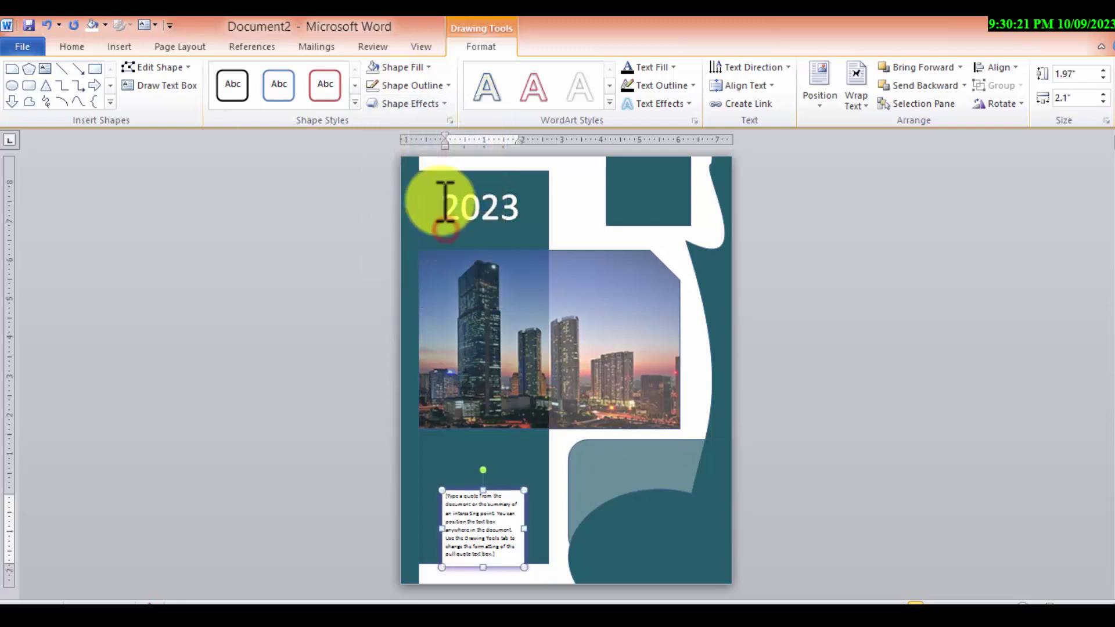
pyautogui.click(384, 66)
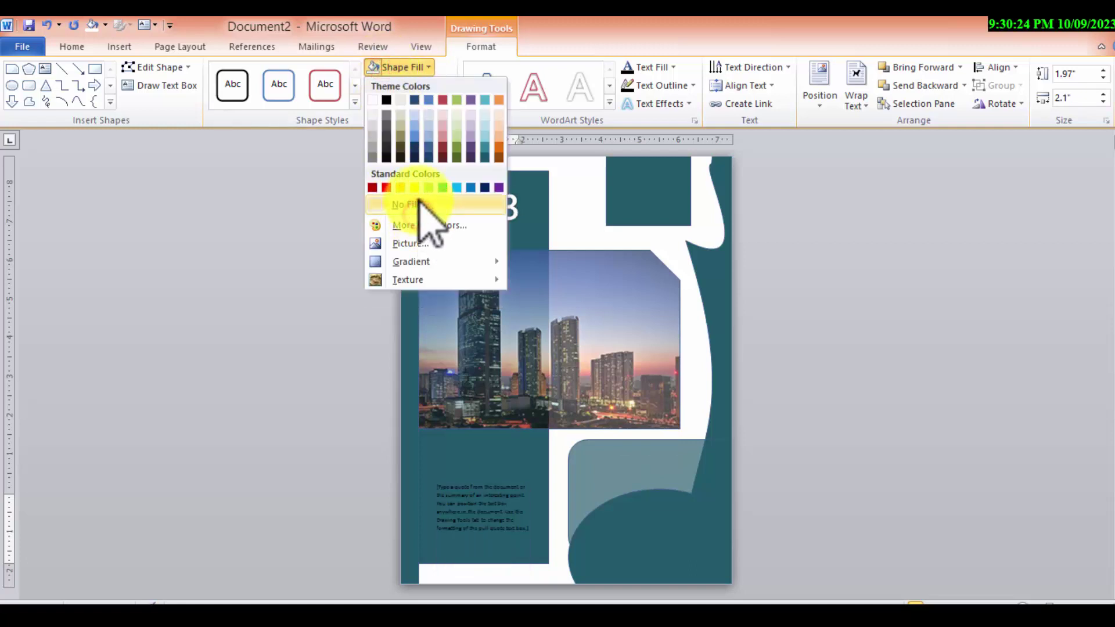
pyautogui.click(414, 205)
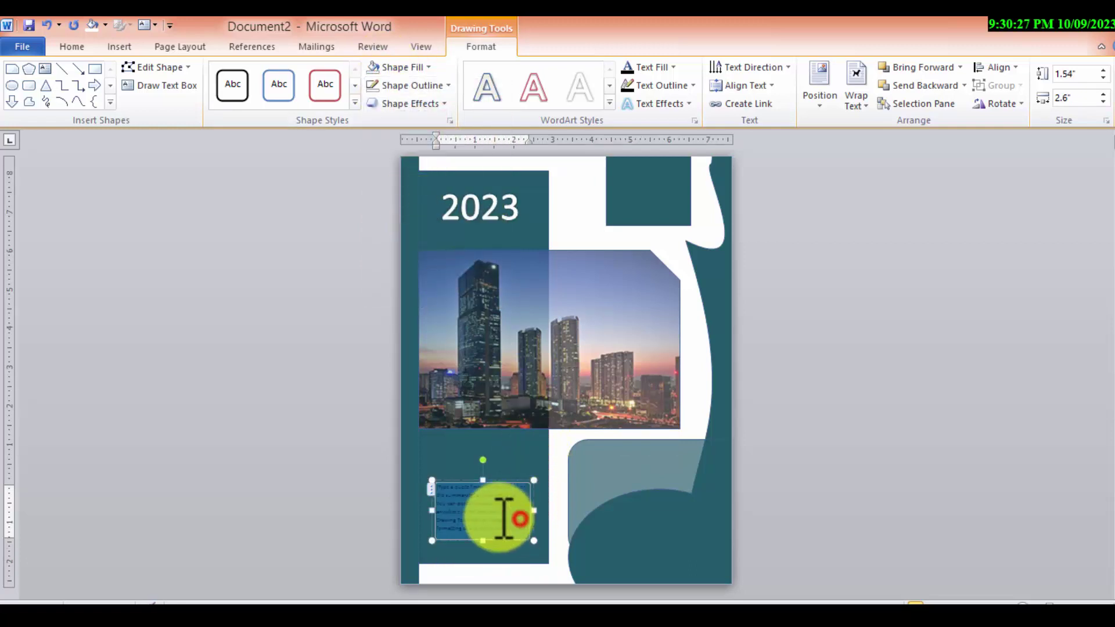
pyautogui.tripleClick(527, 513)
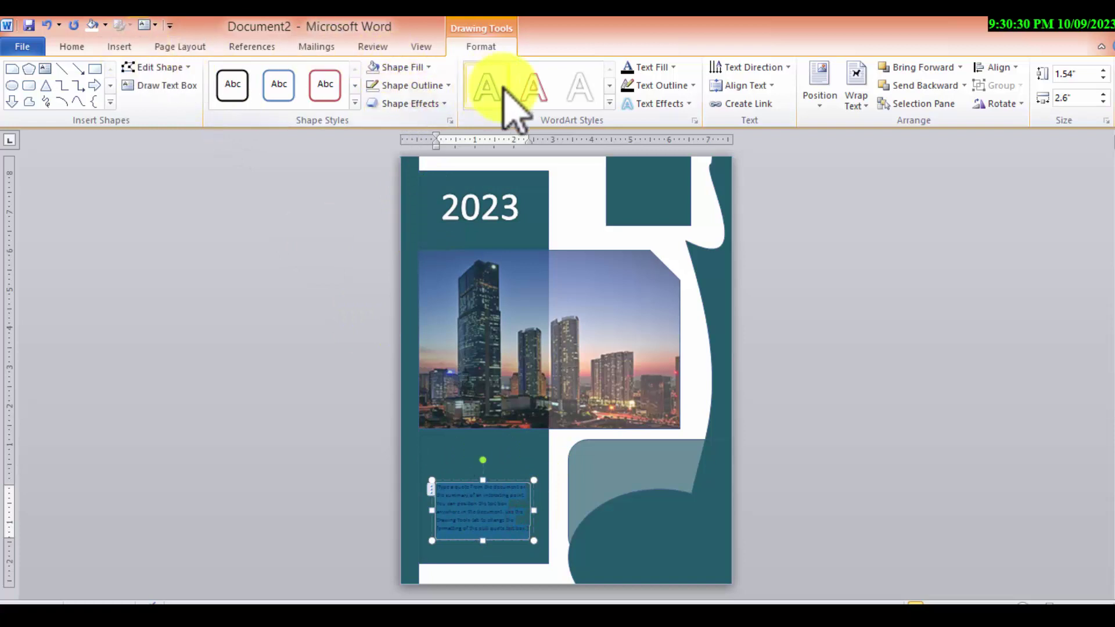
pyautogui.click(570, 99)
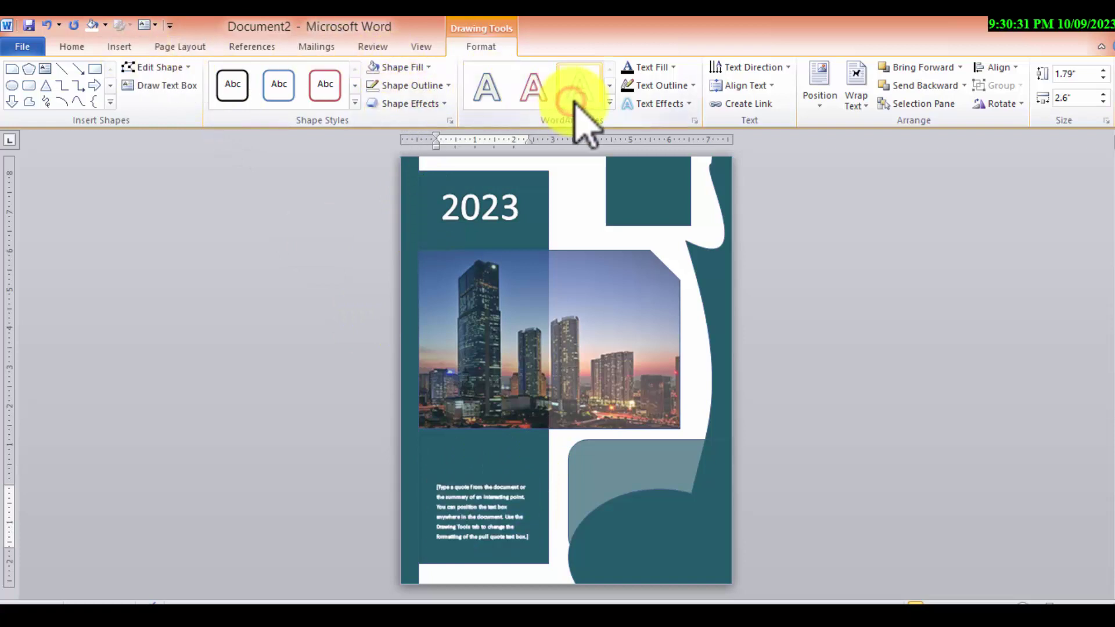
pyautogui.click(557, 485)
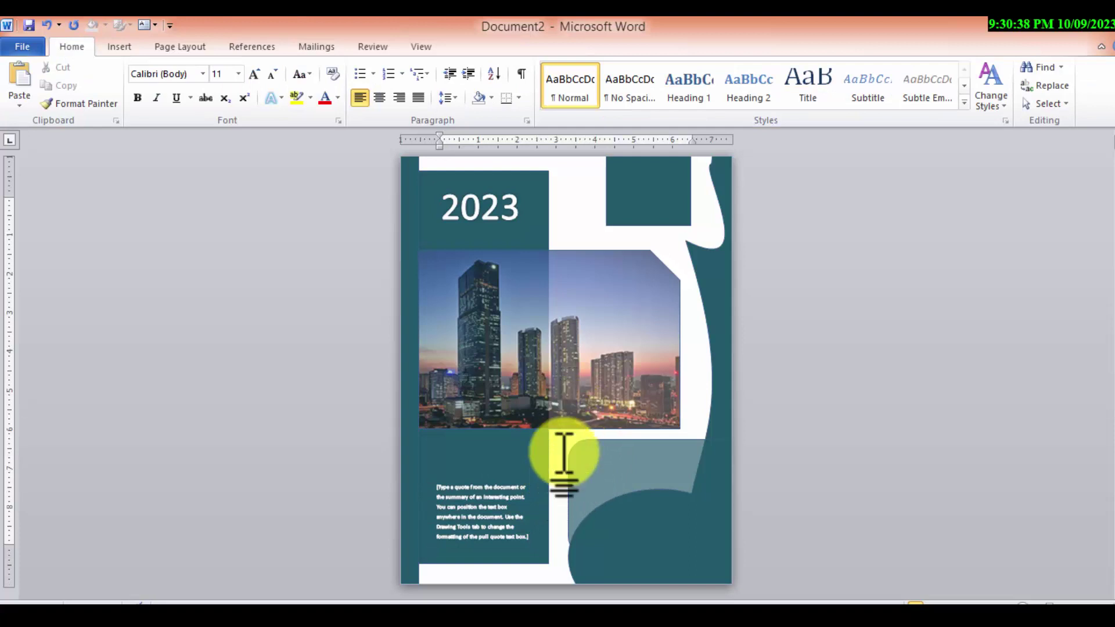
pyautogui.moveTo(629, 610)
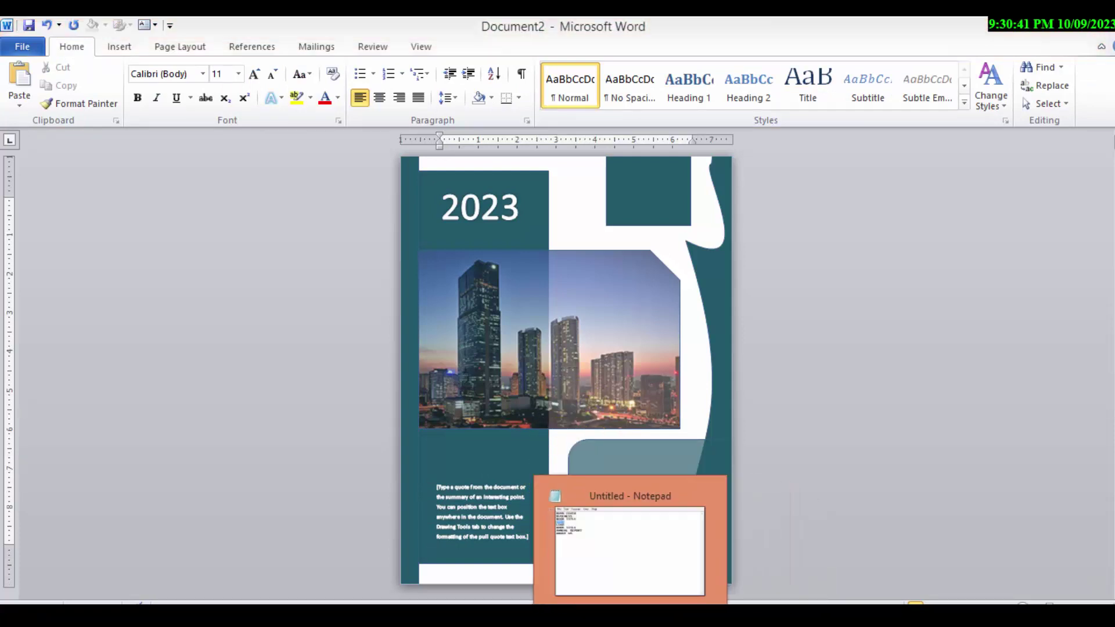
# Select and copy the BOOK COVER line in Notepad, then minimise Notepad
pyautogui.click(627, 540)
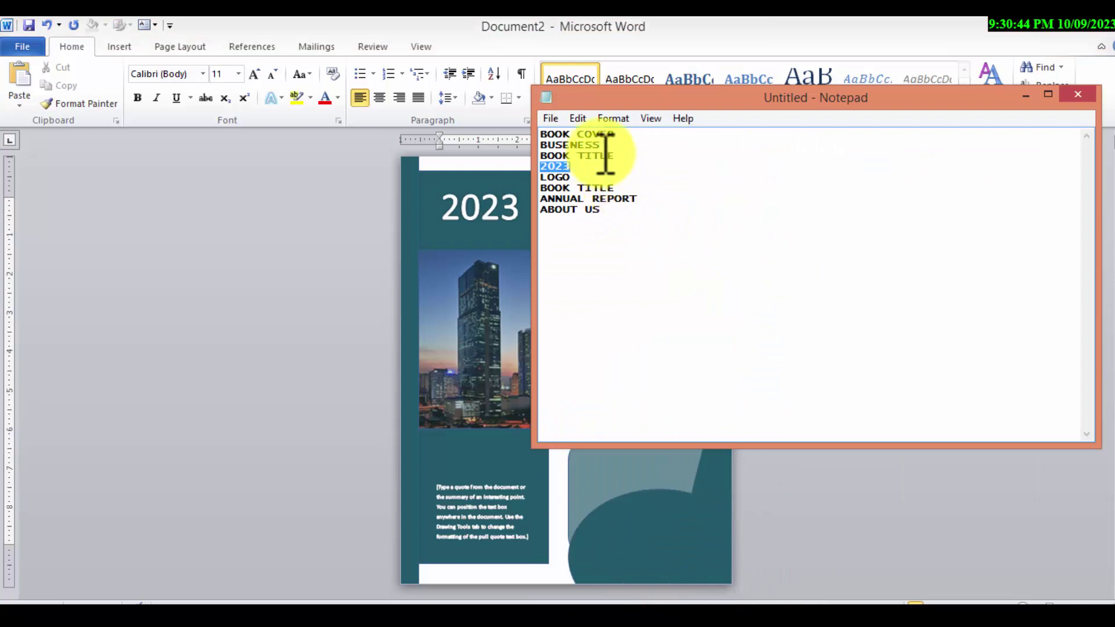
pyautogui.moveTo(621, 135); pyautogui.dragTo(575, 135)
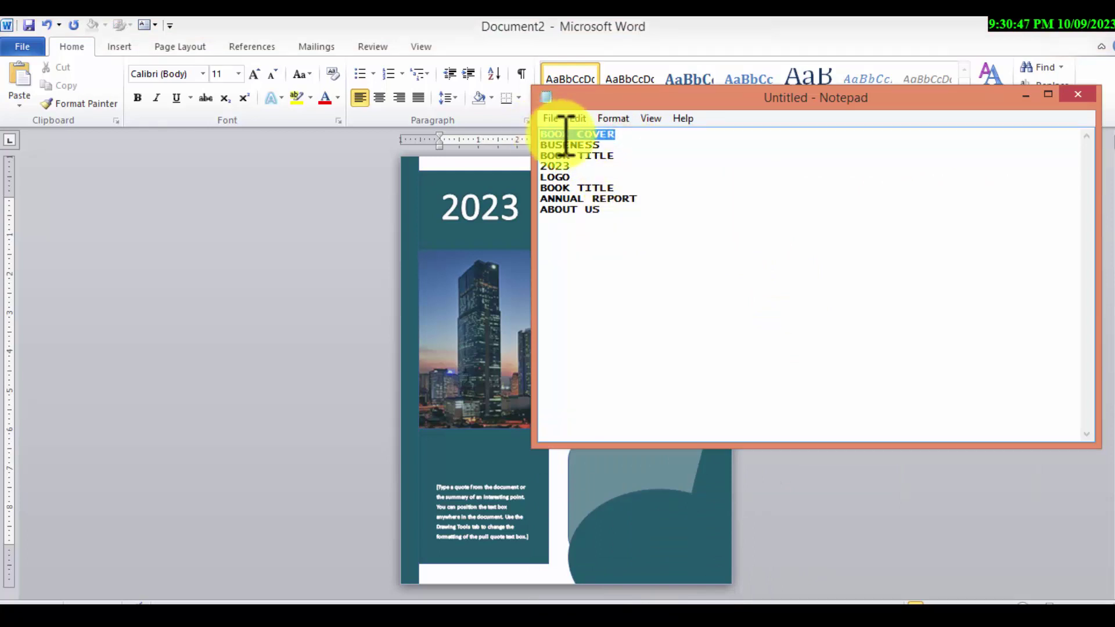
pyautogui.rightClick(566, 136)
pyautogui.click(610, 185)
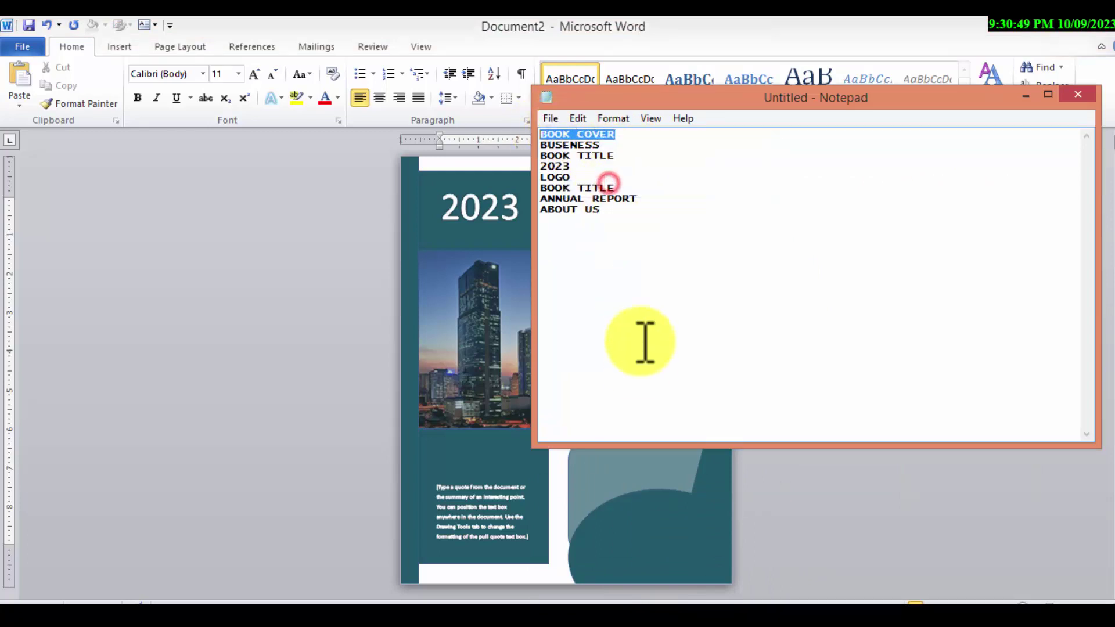
pyautogui.click(1023, 94)
# Insert a simple text box on the bottom-right teal shape and paste BOOK COVER as plain text
pyautogui.click(119, 46)
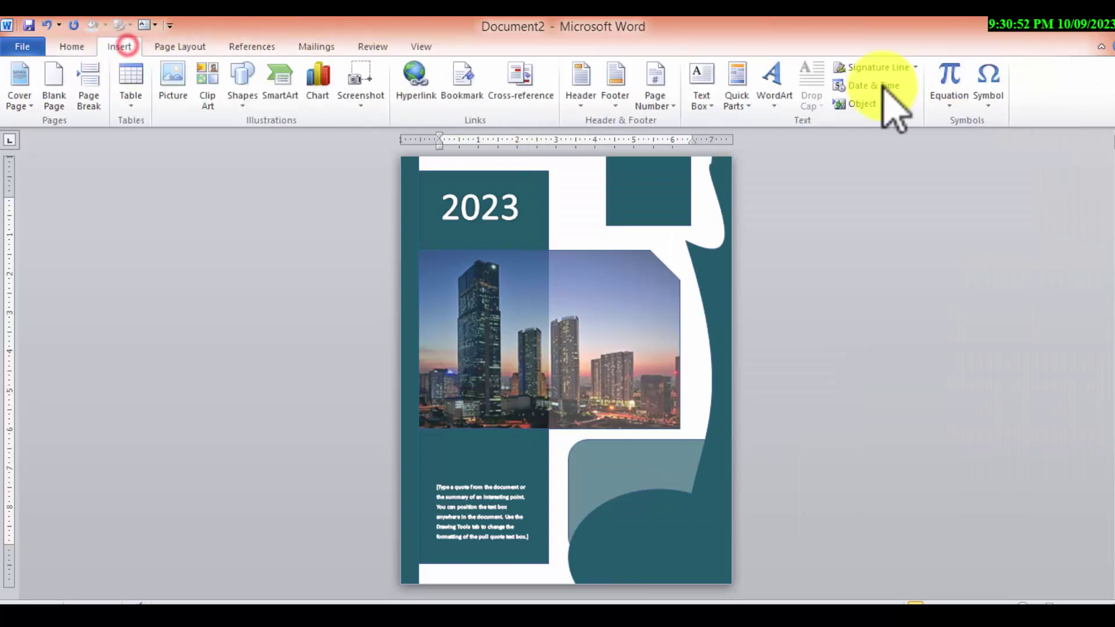
pyautogui.click(710, 93)
pyautogui.click(760, 174)
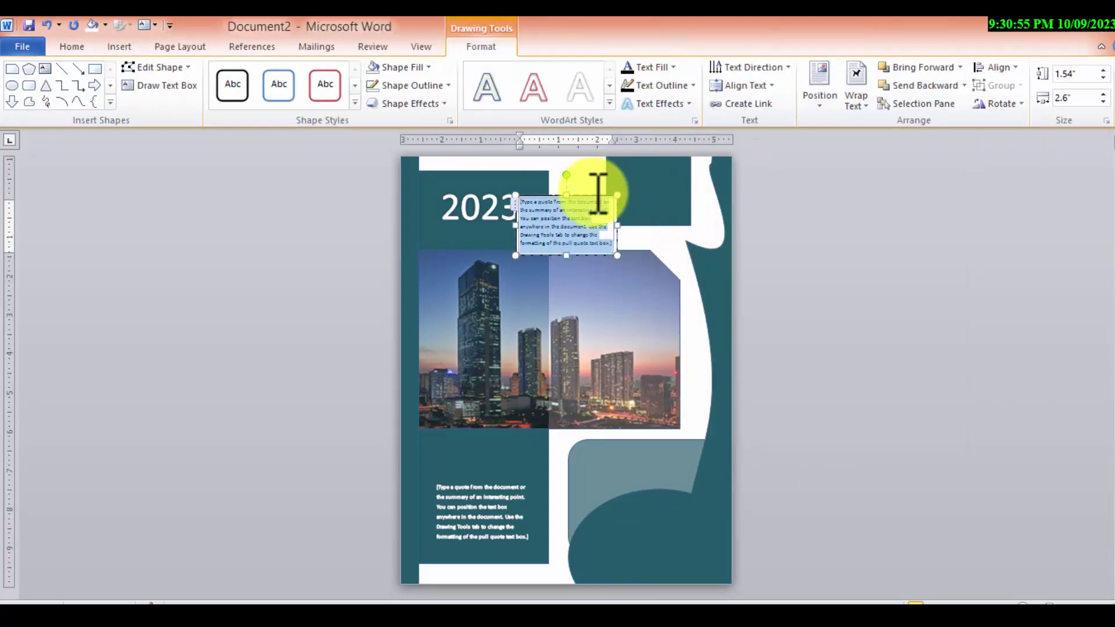
pyautogui.moveTo(615, 235)
pyautogui.mouseDown()
pyautogui.moveTo(703, 552)
pyautogui.moveTo(622, 573)
pyautogui.mouseUp()
pyautogui.rightClick(639, 546)
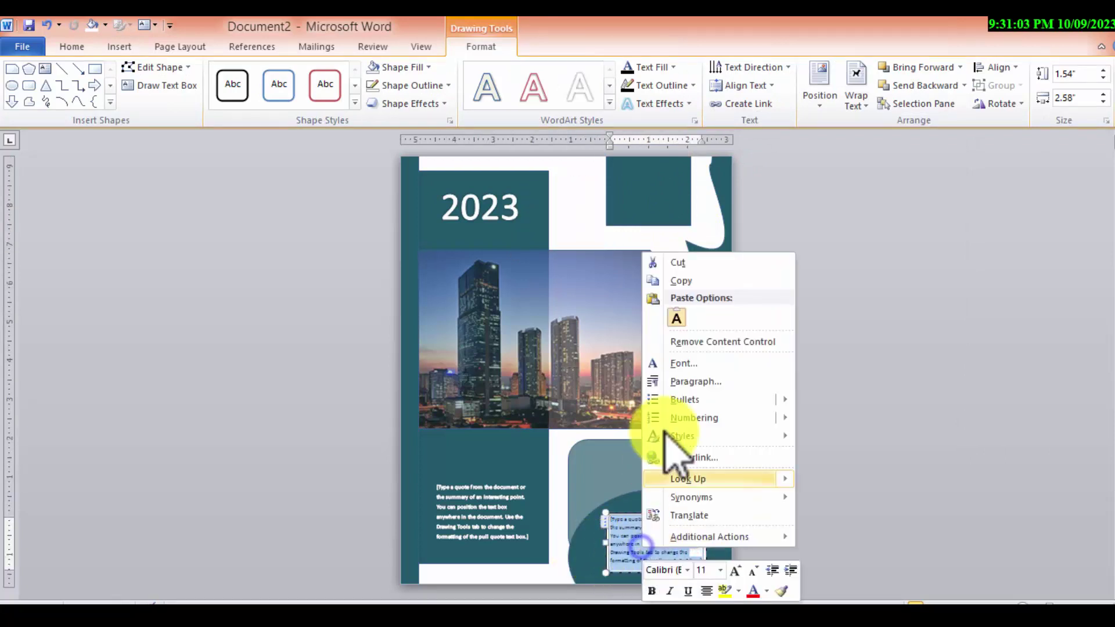
pyautogui.click(676, 317)
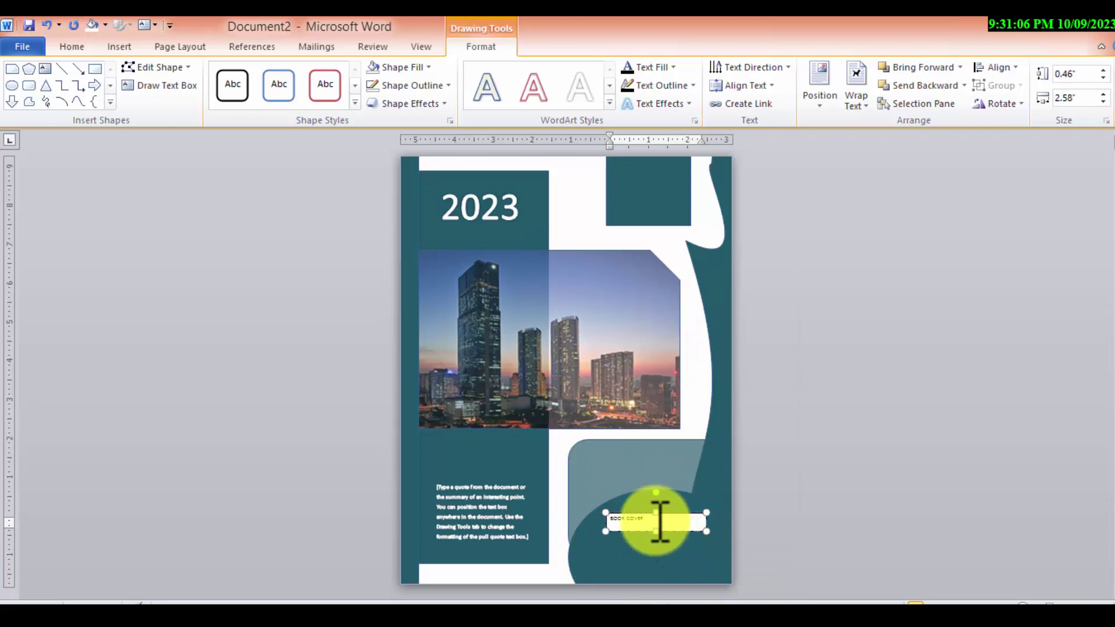
# Grow the BOOK COVER text to 36 pt and widen the box so it fits one line
pyautogui.moveTo(657, 519); pyautogui.dragTo(598, 518)
pyautogui.click(81, 46)
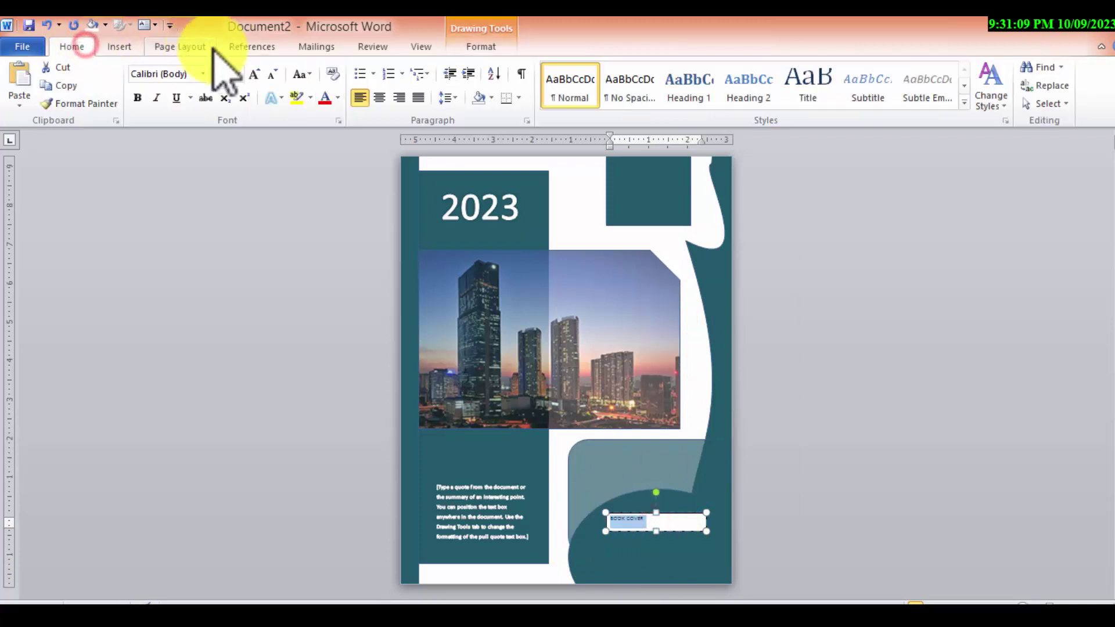
pyautogui.click(253, 74)
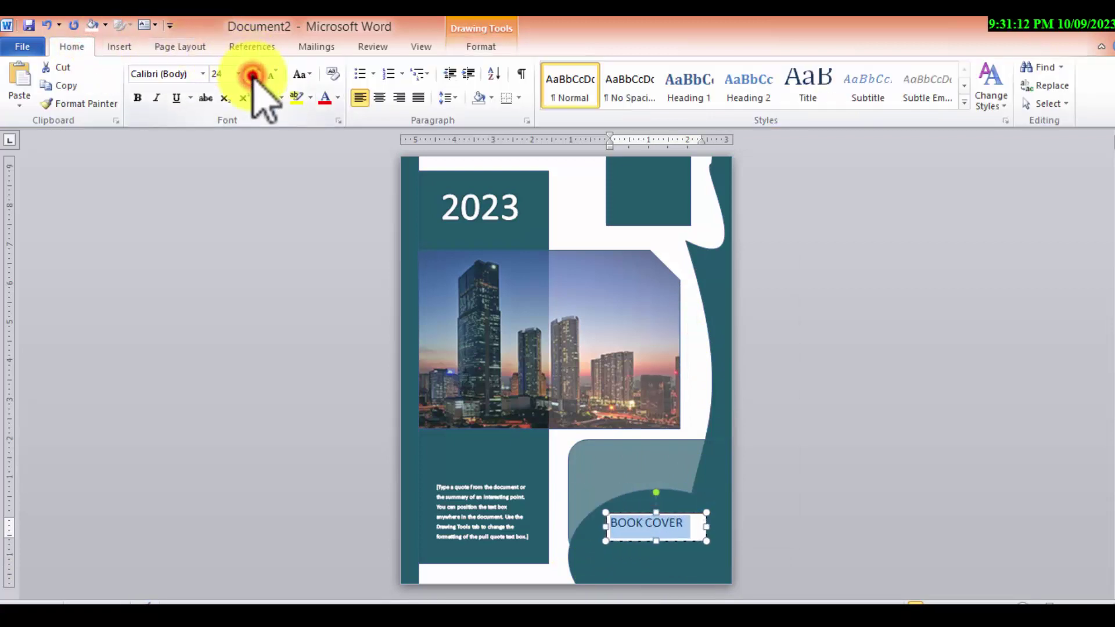
pyautogui.click(253, 74)
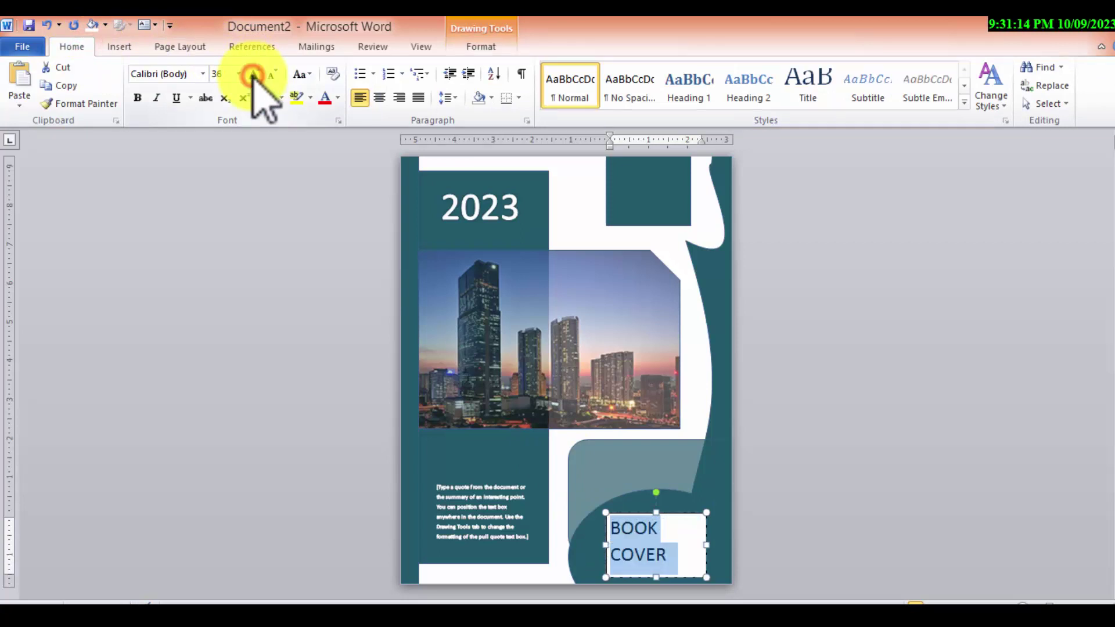
pyautogui.click(704, 547)
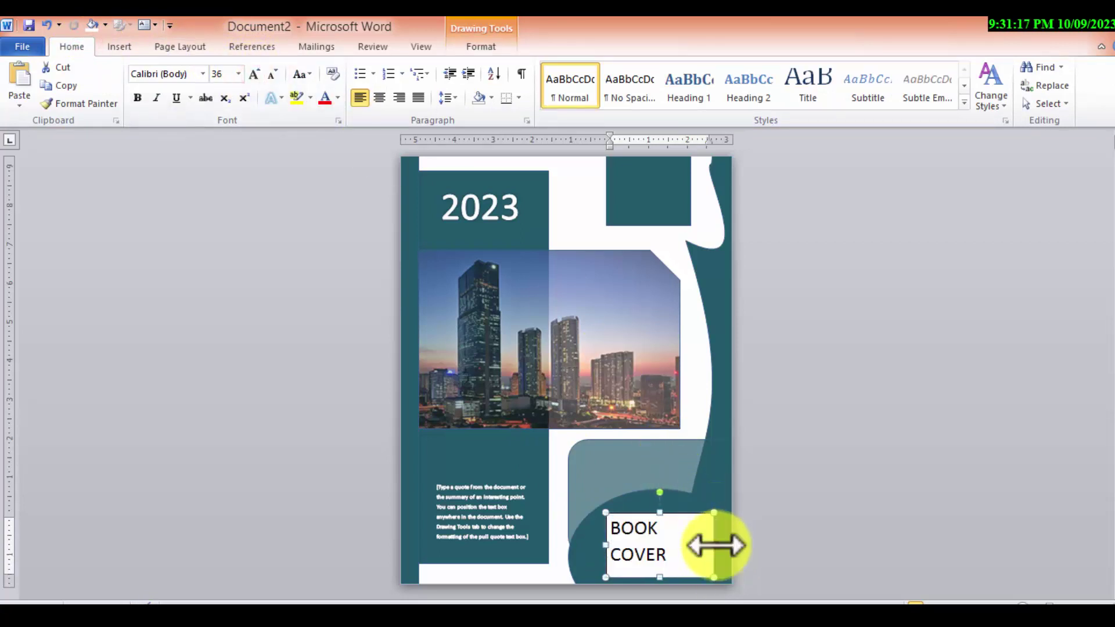
pyautogui.moveTo(714, 546); pyautogui.dragTo(759, 537)
# Give the BOOK COVER box no outline and no fill
pyautogui.click(481, 46)
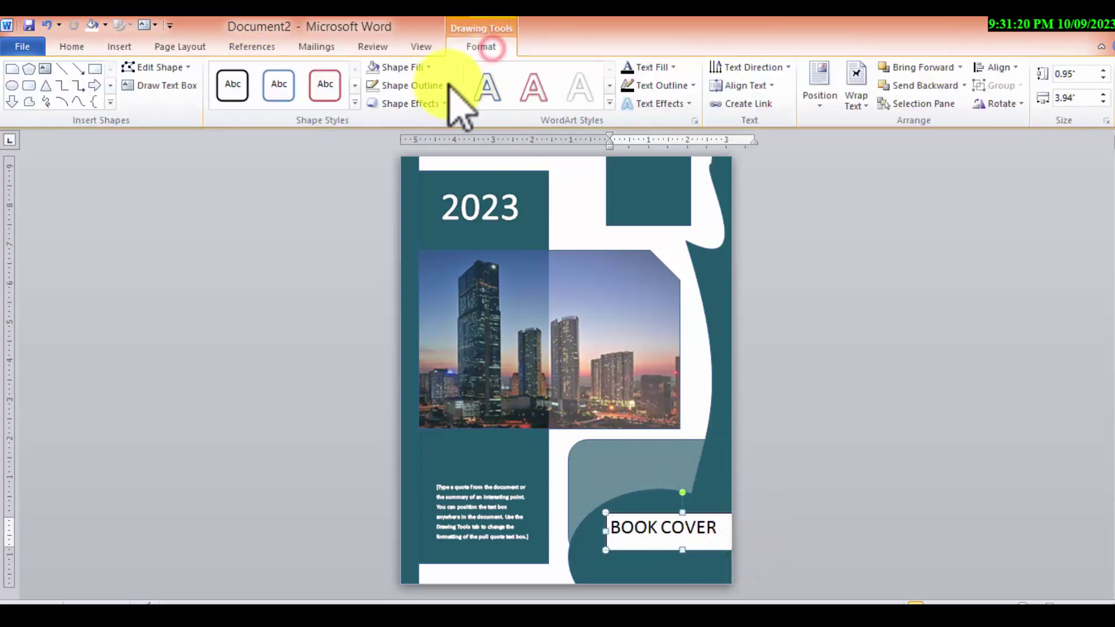
pyautogui.click(449, 85)
pyautogui.click(459, 227)
pyautogui.click(403, 67)
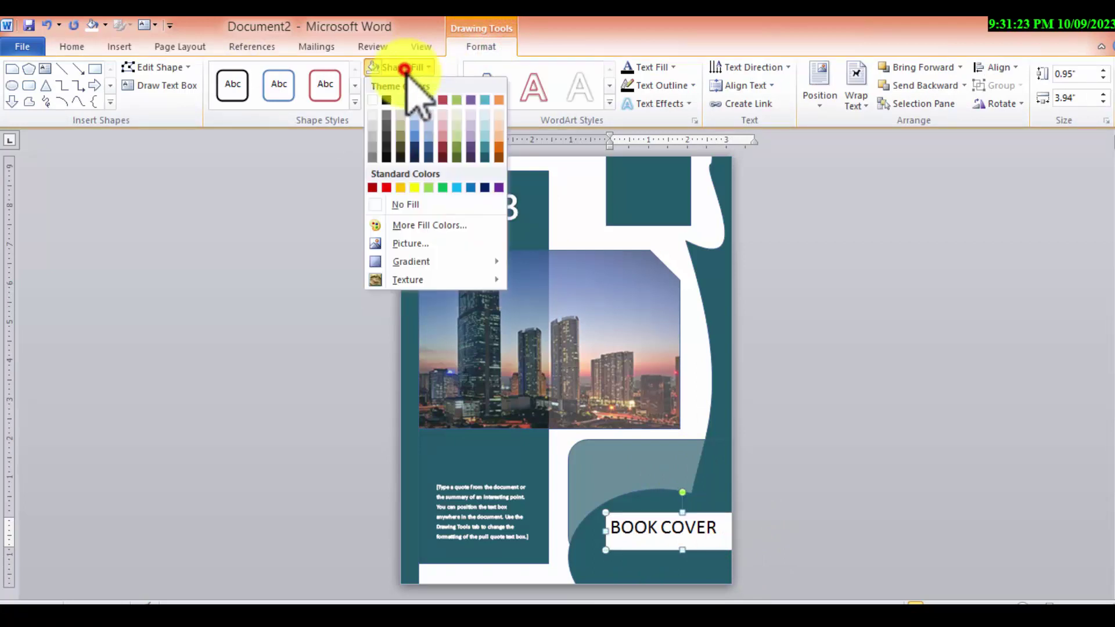
pyautogui.click(424, 202)
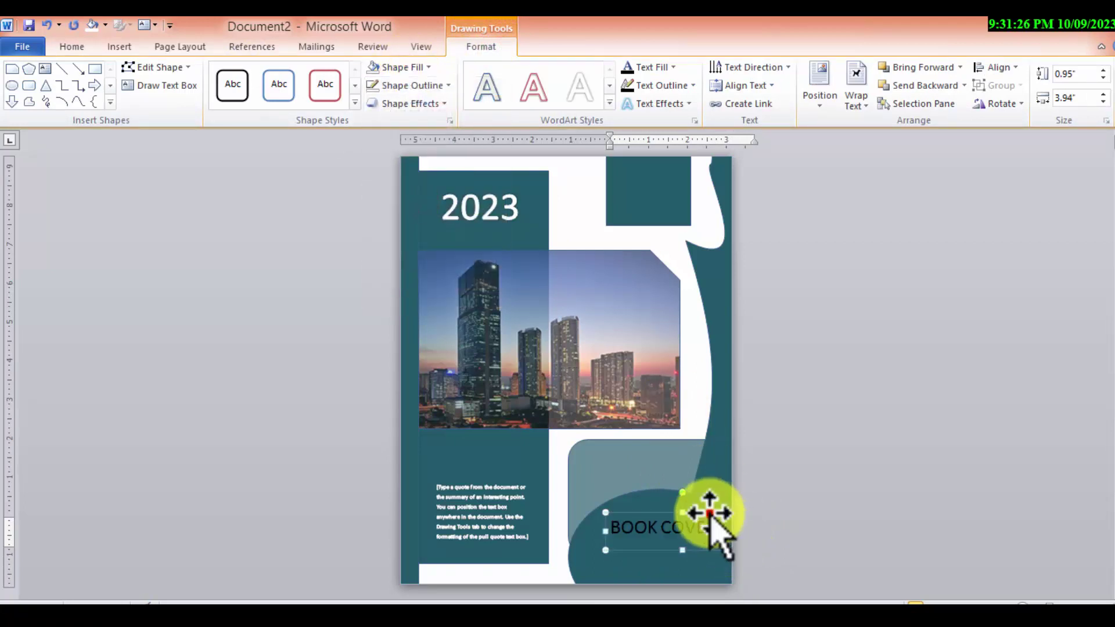
# Make the BOOK COVER lettering white and shift the box lower and left on the teal oval
pyautogui.moveTo(710, 514); pyautogui.dragTo(710, 527)
pyautogui.click(581, 102)
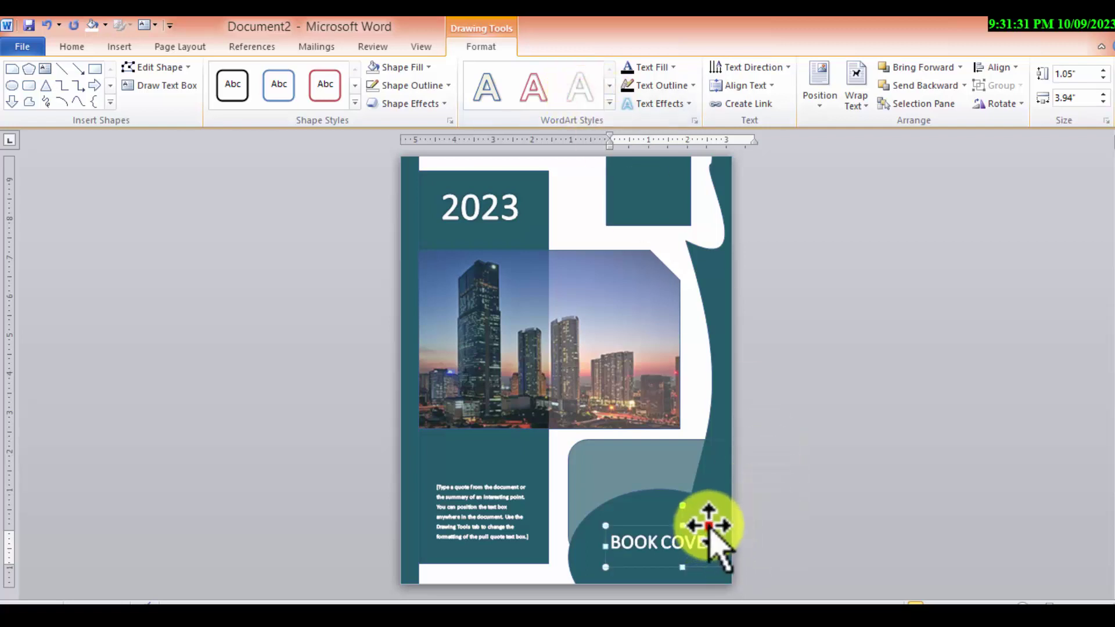
pyautogui.moveTo(708, 525); pyautogui.dragTo(590, 558)
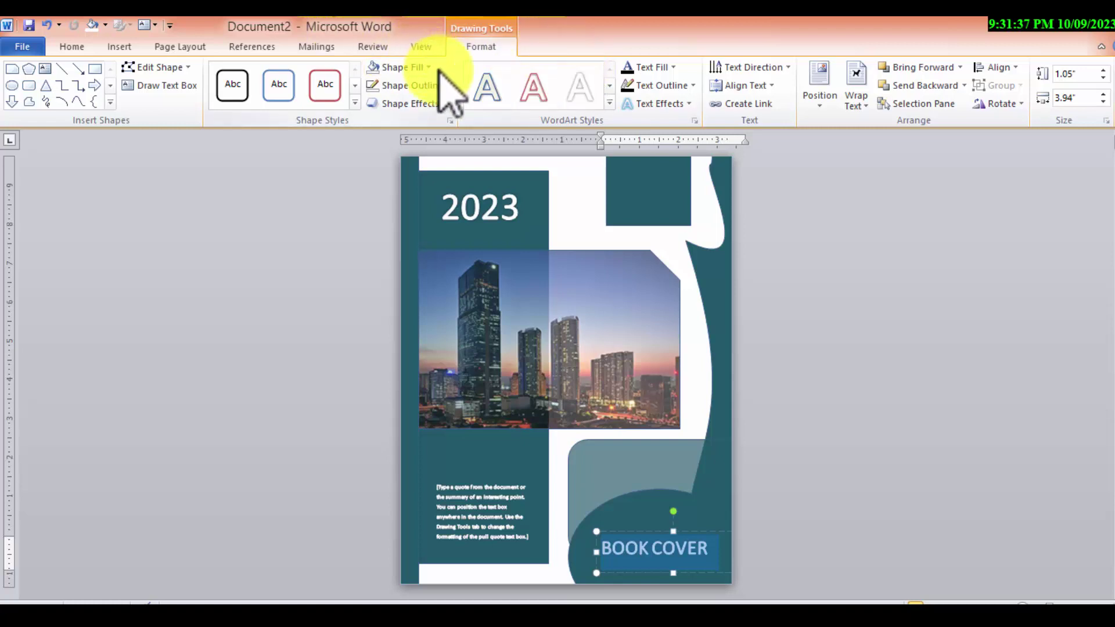
pyautogui.click(674, 103)
pyautogui.moveTo(668, 206)
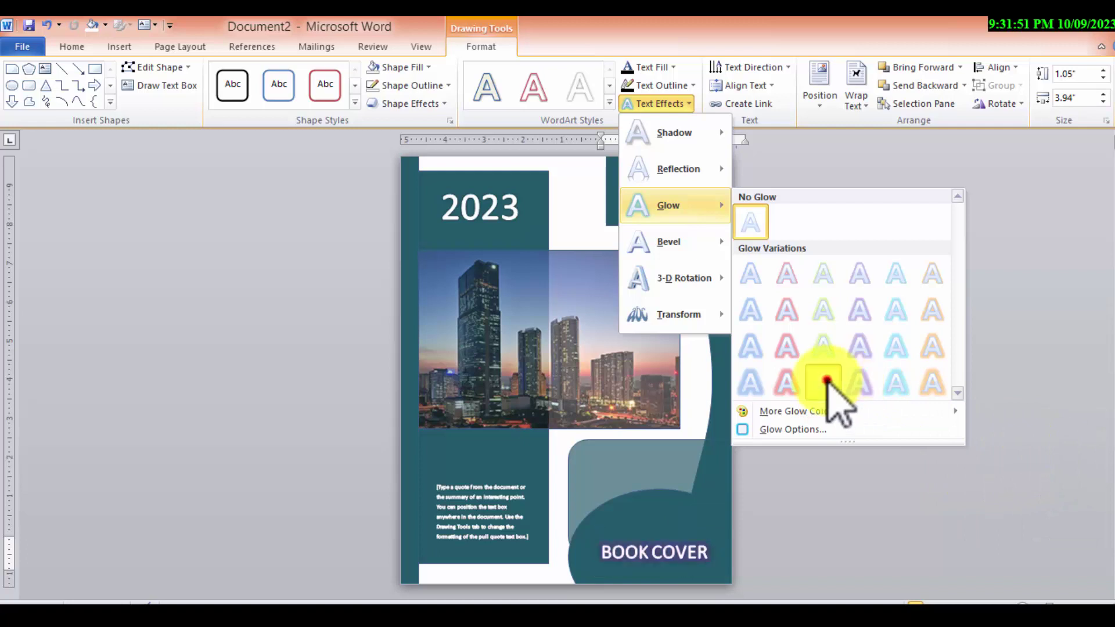
# Try a white glow on the BOOK COVER title, then undo it
pyautogui.click(823, 380)
pyautogui.click(677, 104)
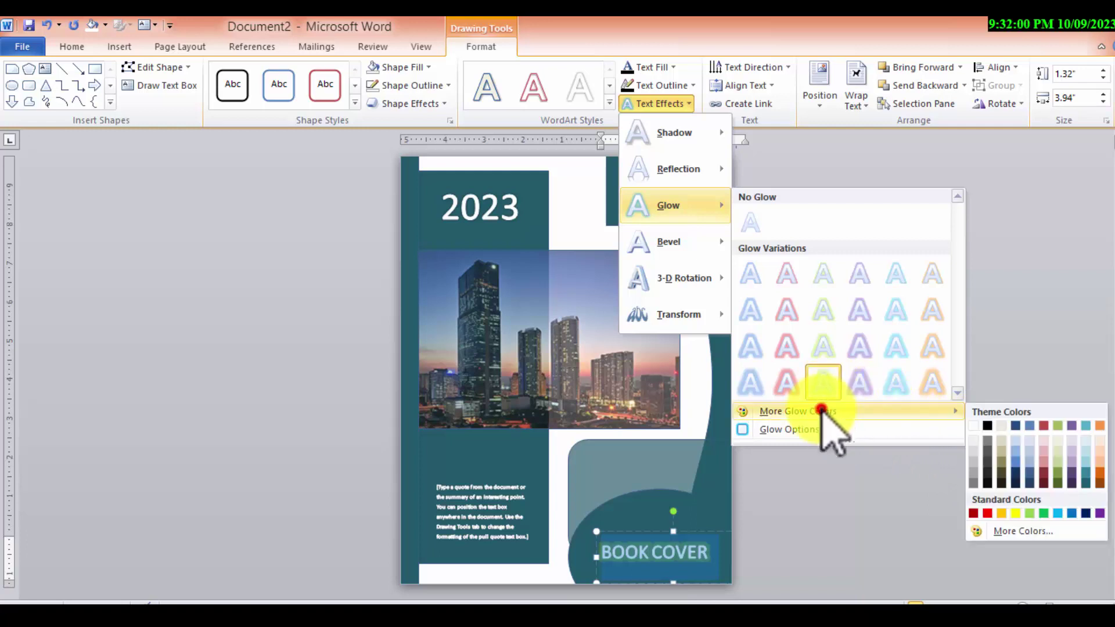
pyautogui.moveTo(797, 411)
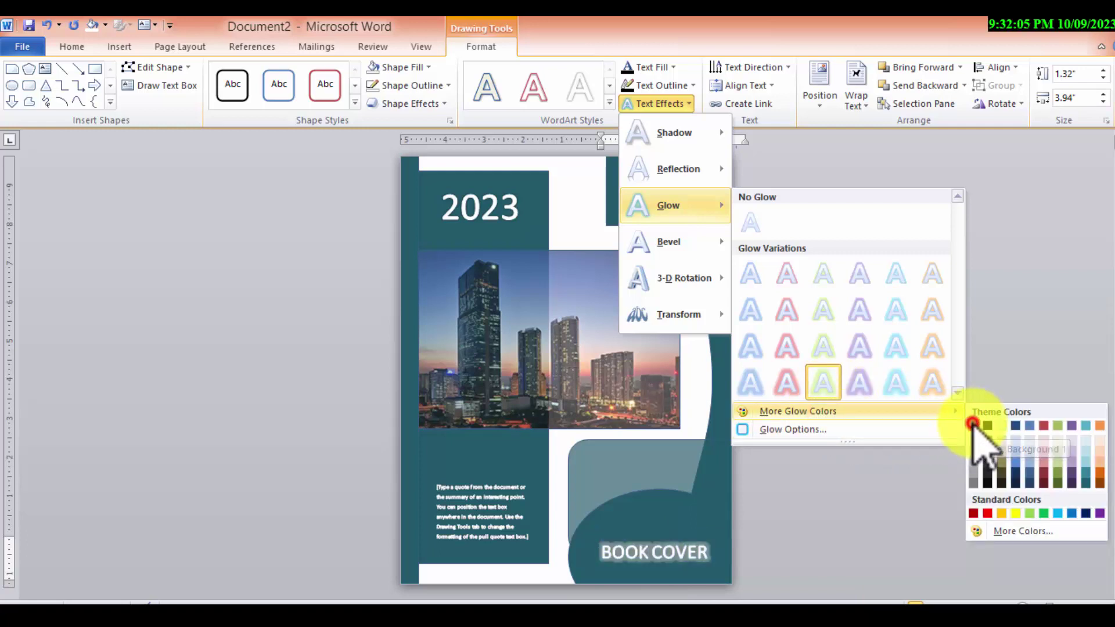
pyautogui.click(973, 424)
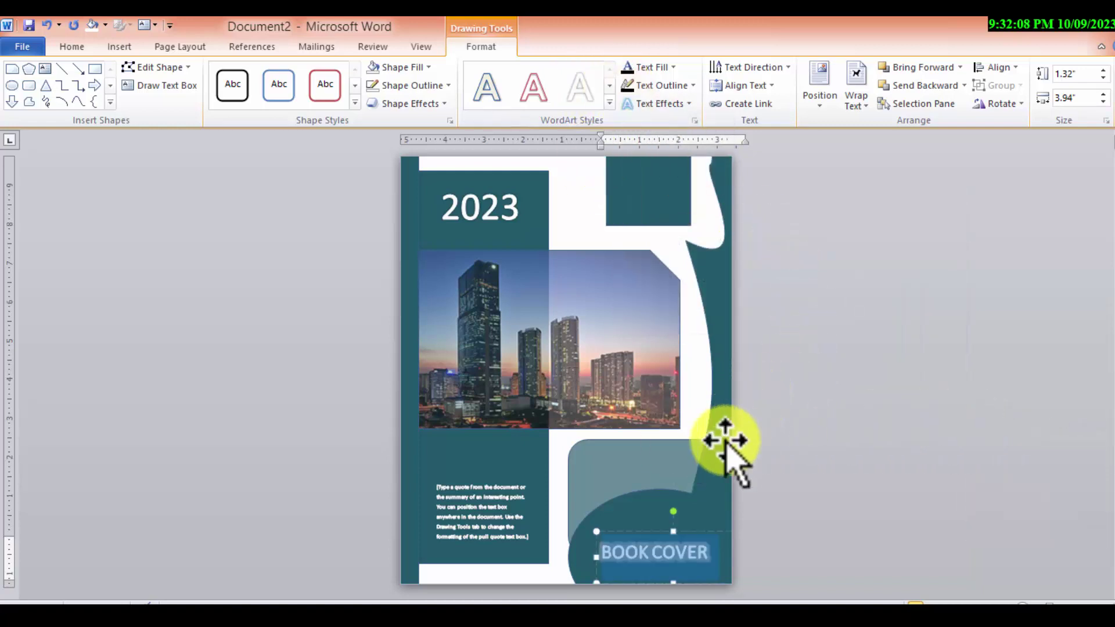
pyautogui.click(694, 395)
pyautogui.click(714, 549)
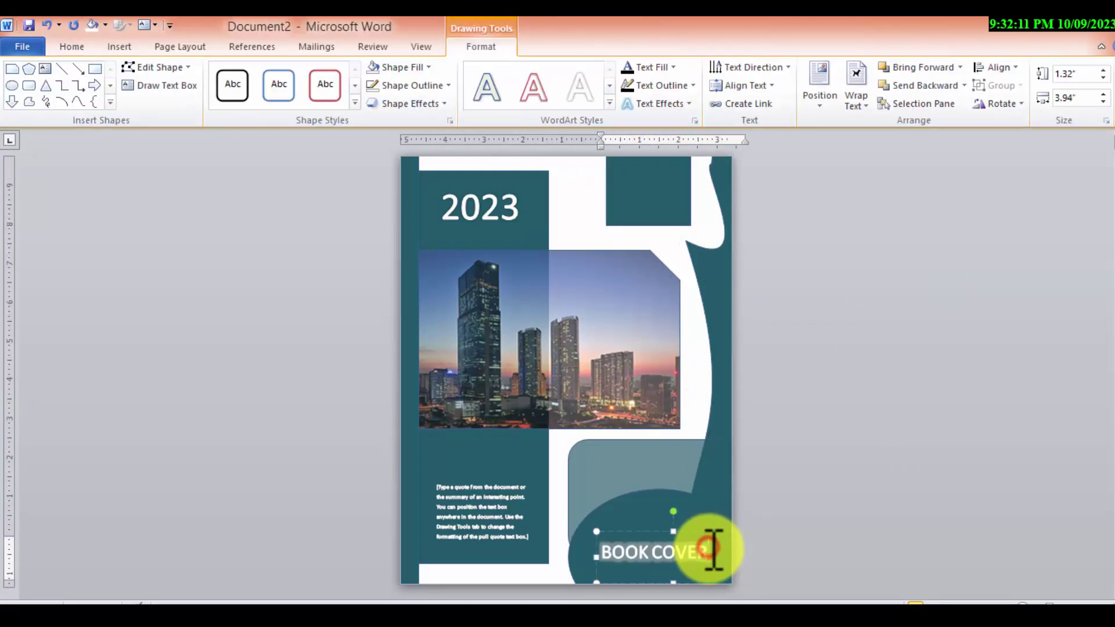
pyautogui.hotkey('ctrl', 'z')
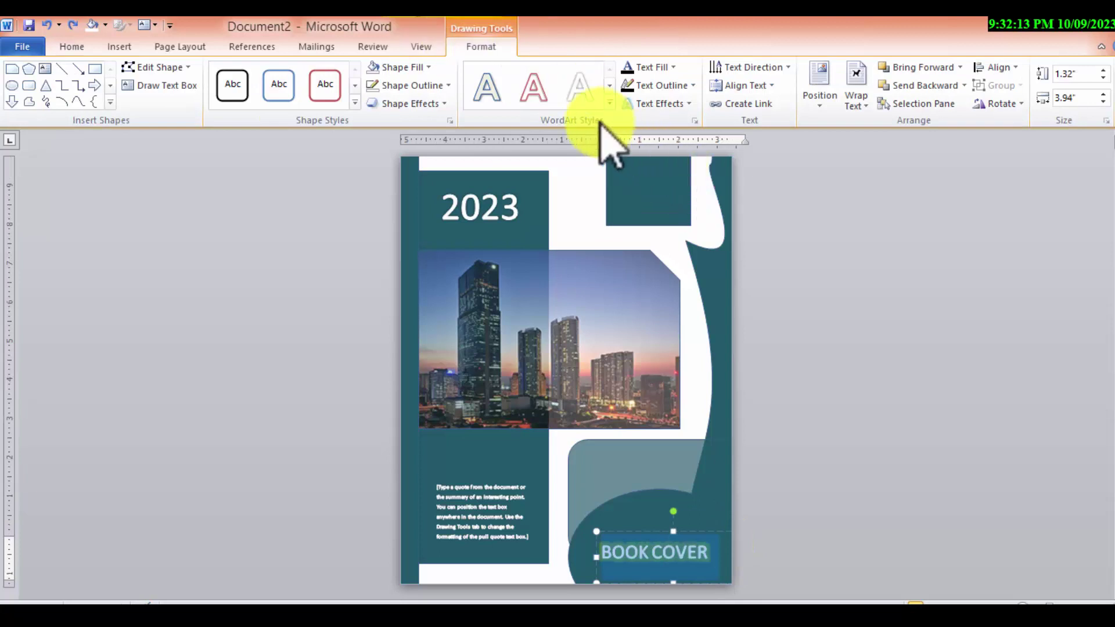
# Apply a new WordArt style to BOOK COVER and set its text fill to white
pyautogui.click(580, 93)
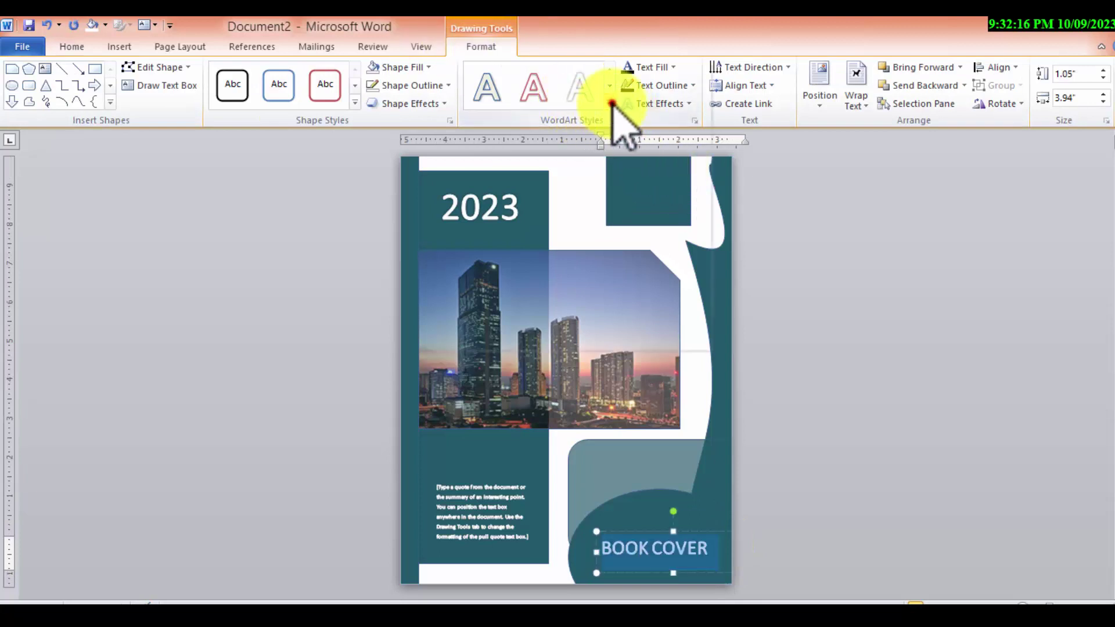
pyautogui.click(610, 104)
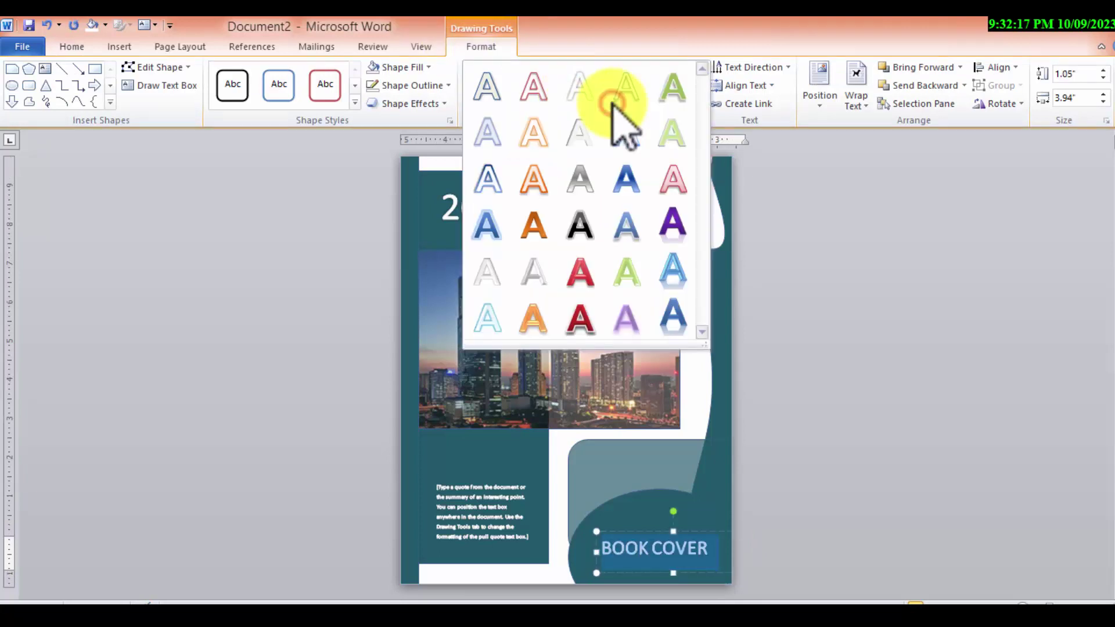
pyautogui.click(688, 337)
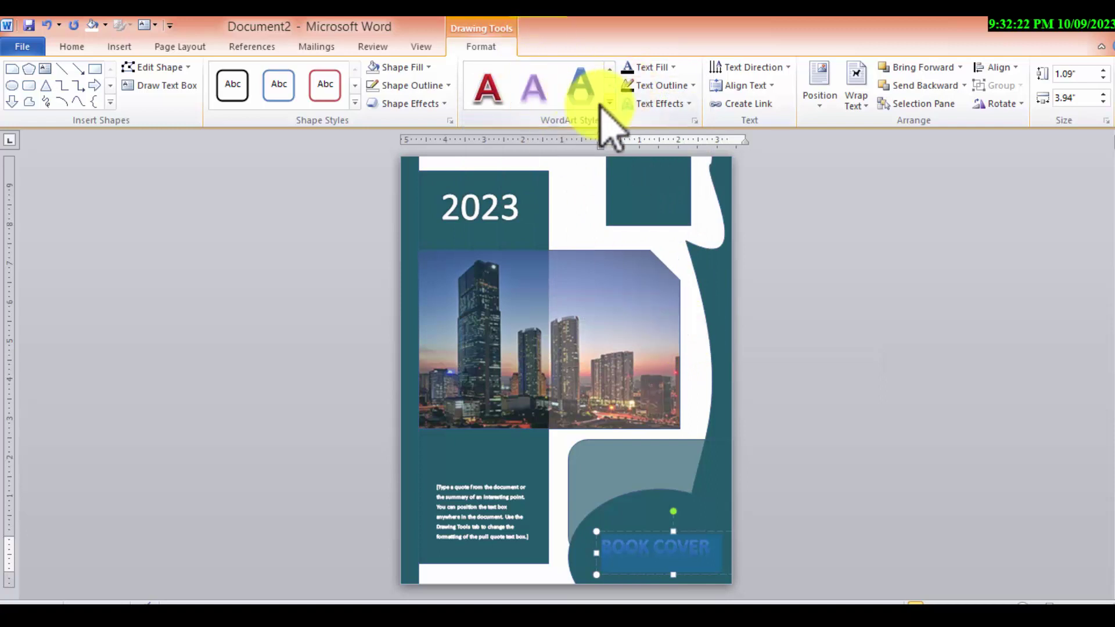
pyautogui.click(608, 103)
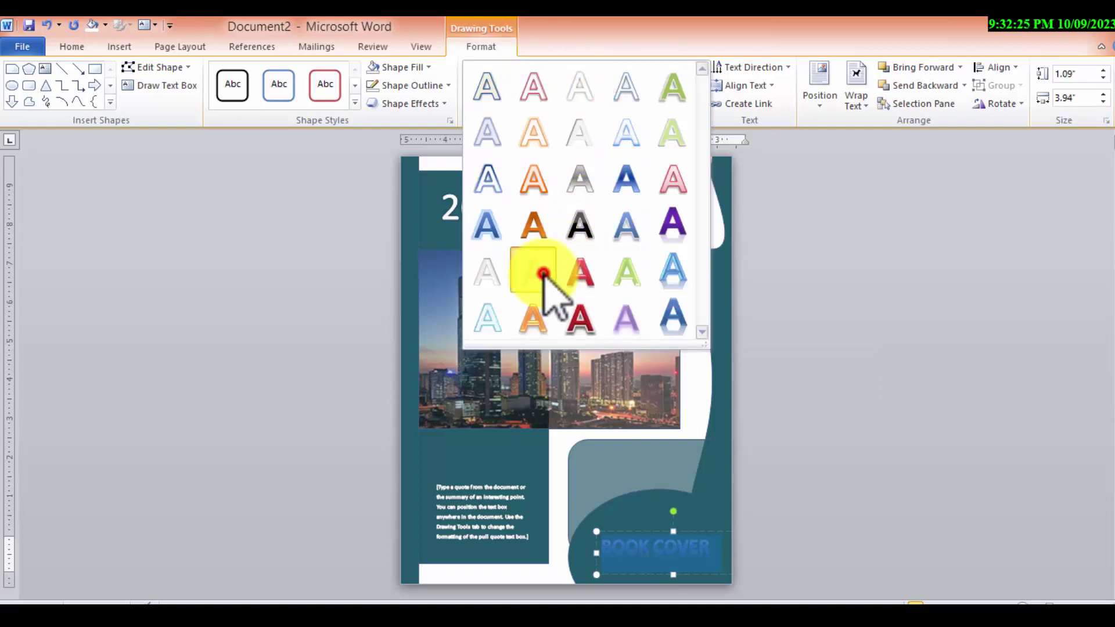
pyautogui.click(546, 267)
pyautogui.click(655, 67)
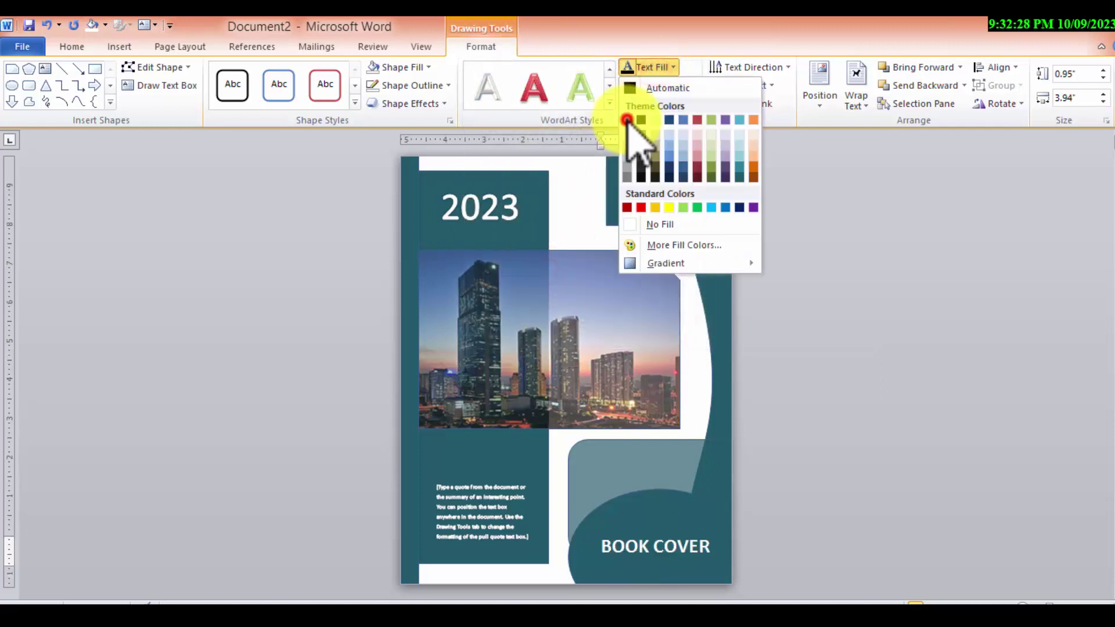
pyautogui.click(627, 120)
# Keep the quote text box's text fill white
pyautogui.click(692, 382)
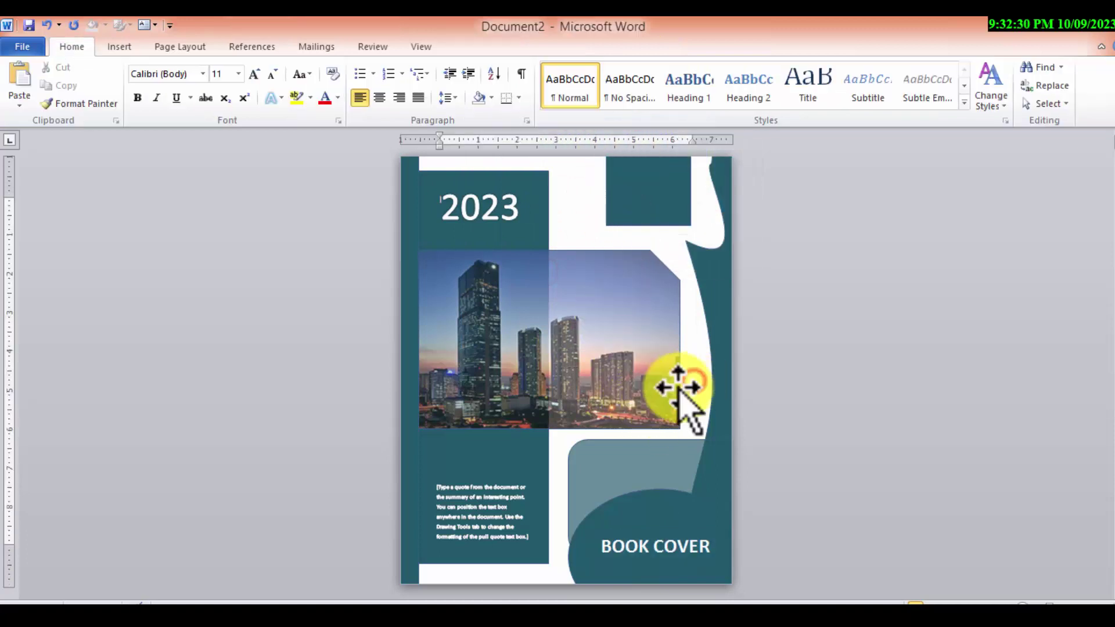
pyautogui.click(530, 527)
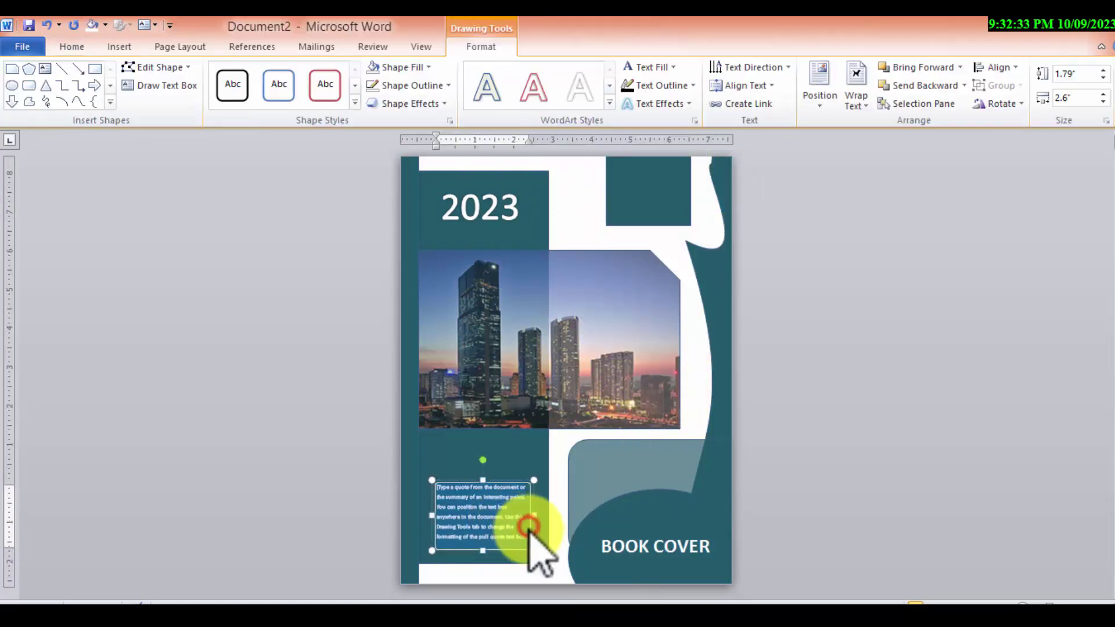
pyautogui.click(673, 68)
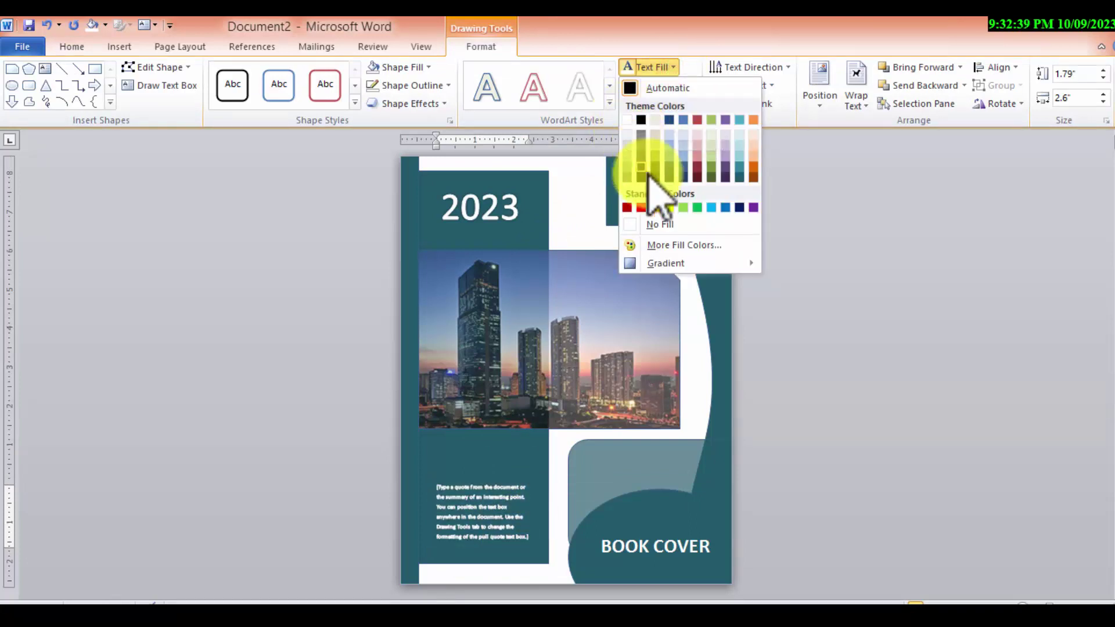
pyautogui.click(629, 119)
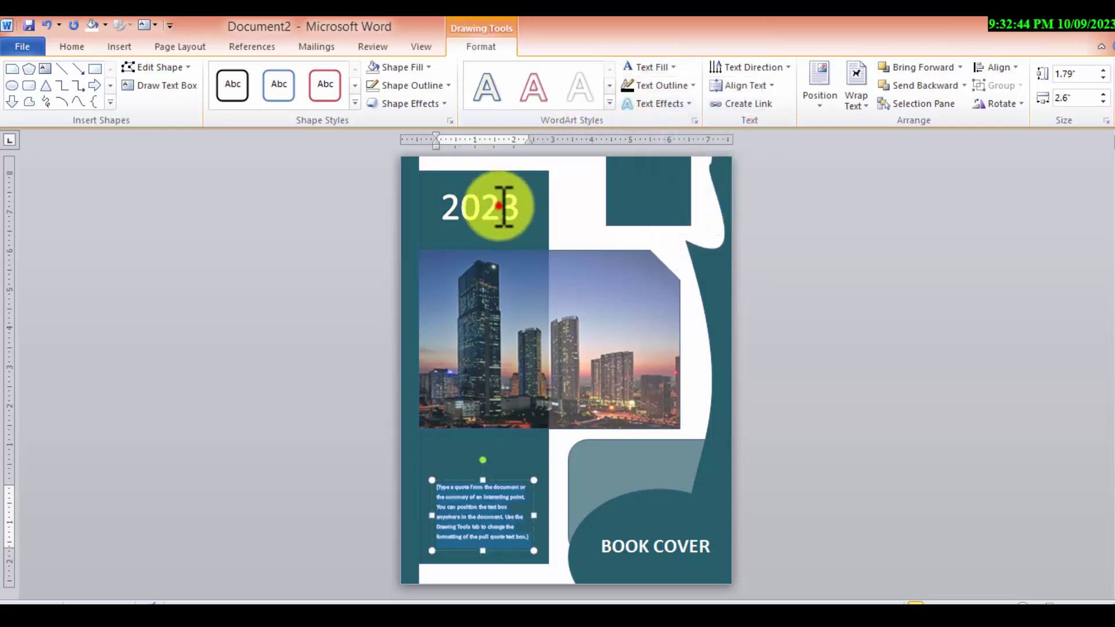
# Give the 2023 heading a white text fill and a white text outline
pyautogui.click(501, 208)
pyautogui.click(672, 67)
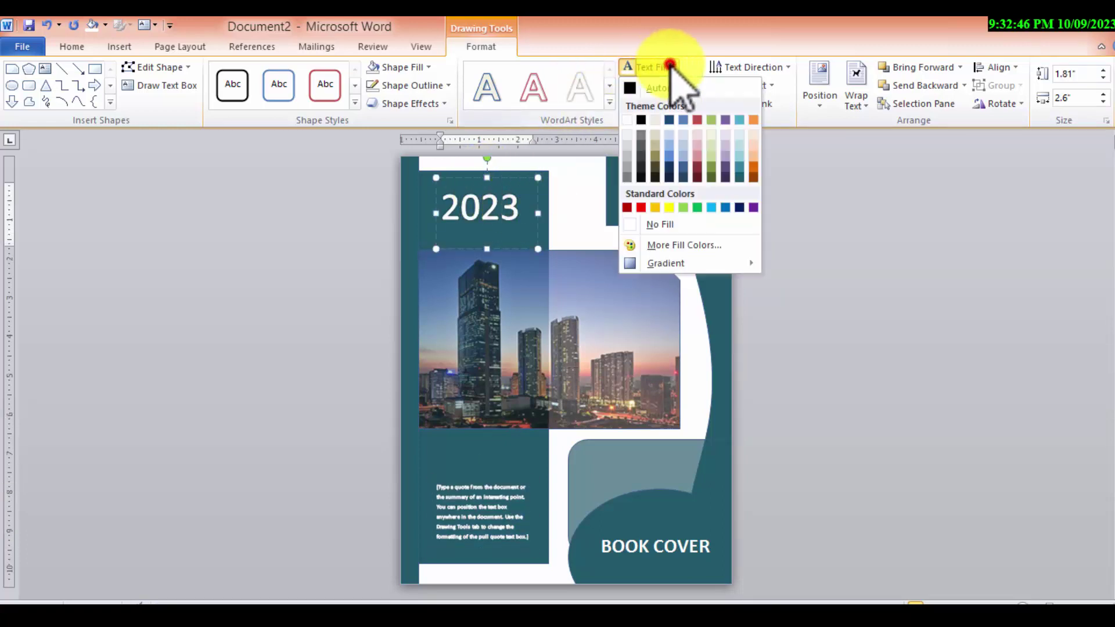
pyautogui.click(629, 120)
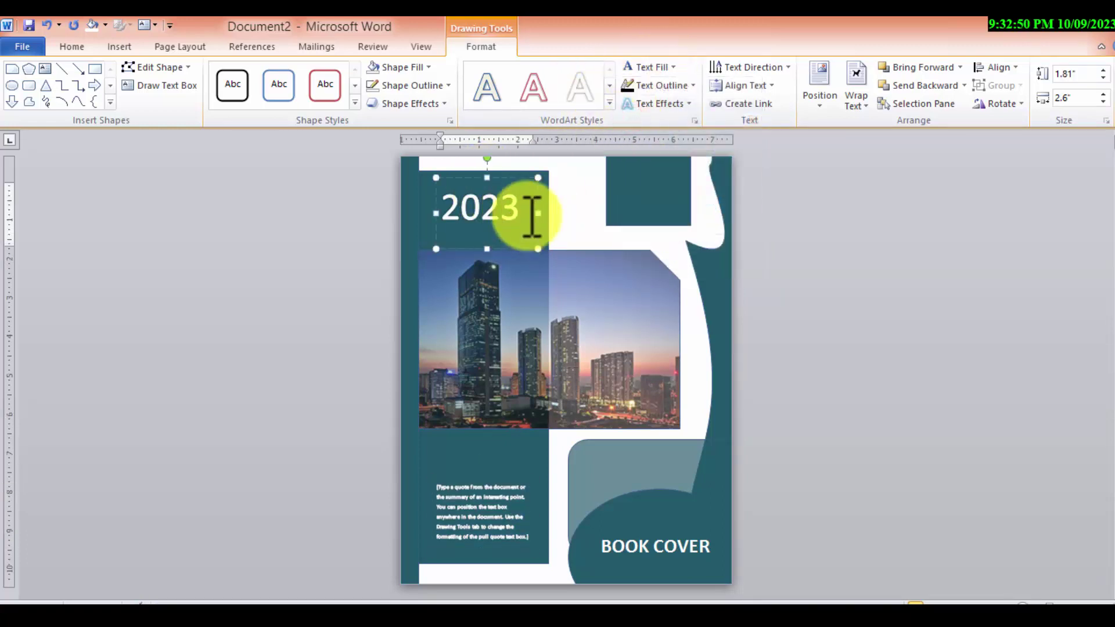
pyautogui.moveTo(530, 217); pyautogui.dragTo(423, 211)
pyautogui.click(654, 67)
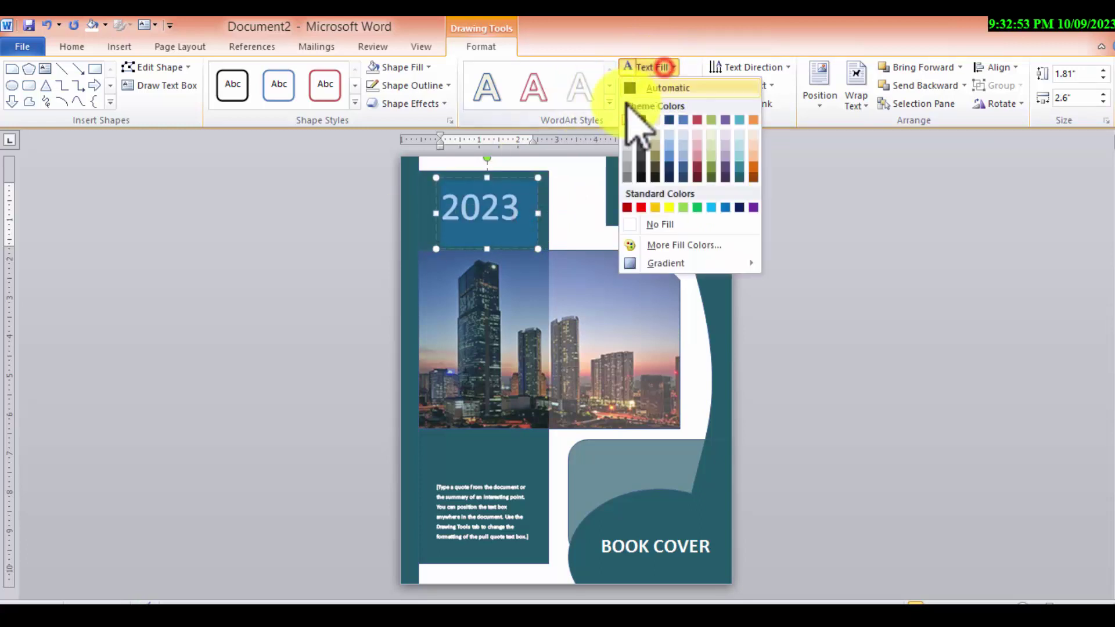
pyautogui.click(628, 116)
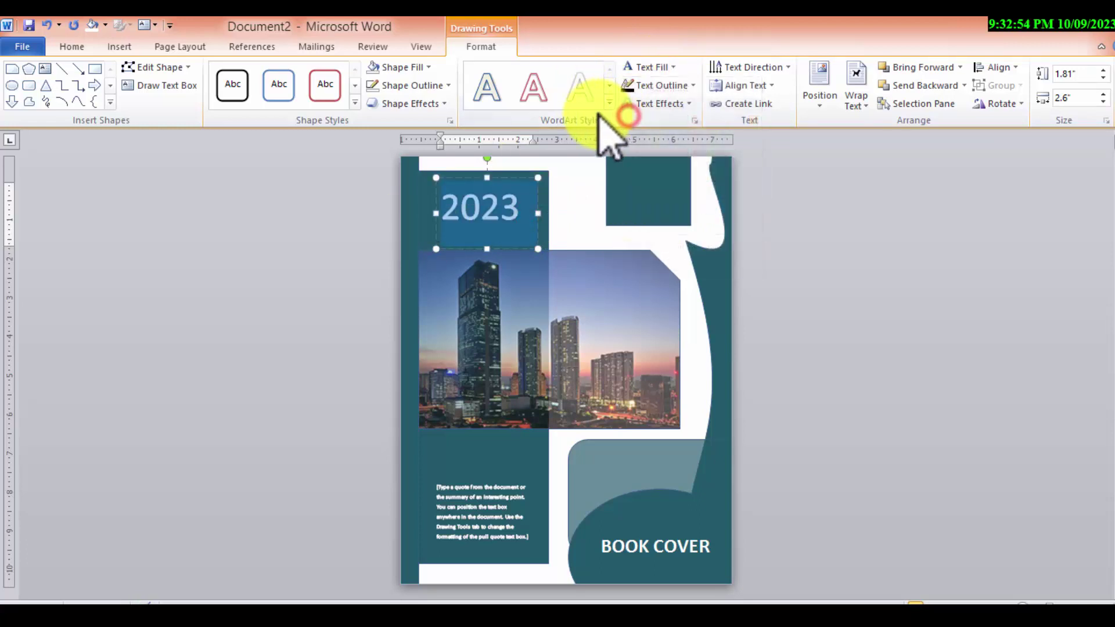
pyautogui.click(690, 86)
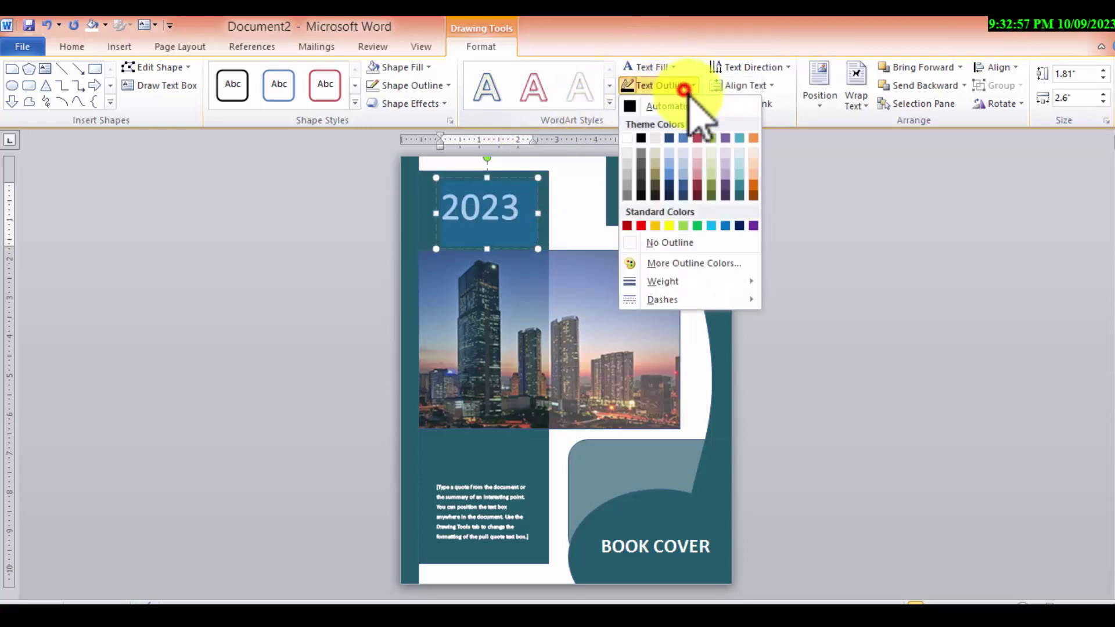
pyautogui.click(630, 140)
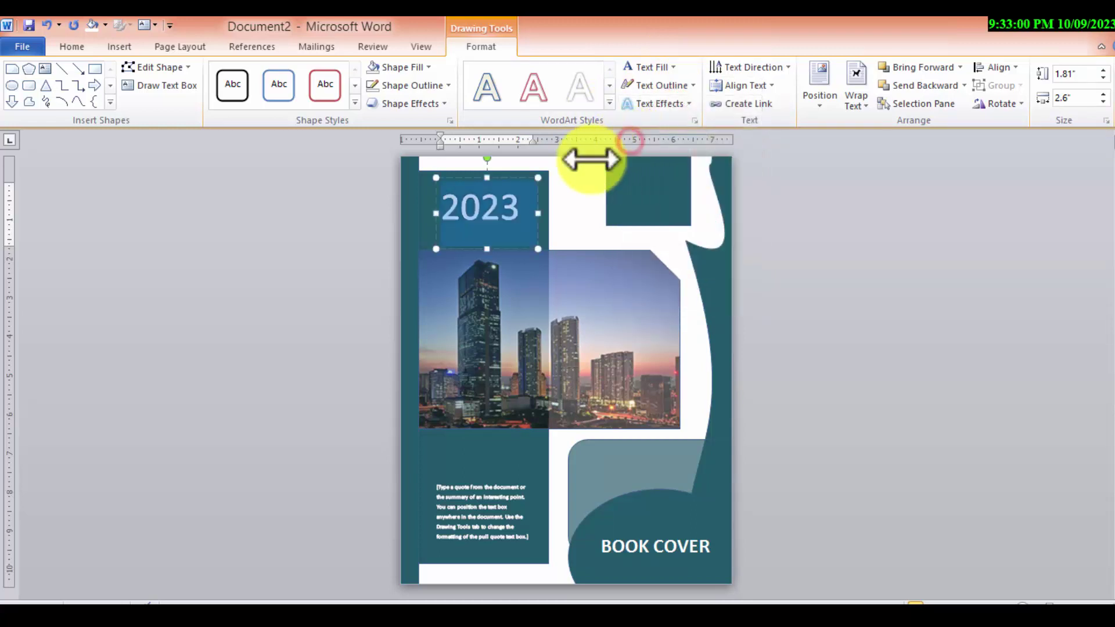
pyautogui.click(578, 199)
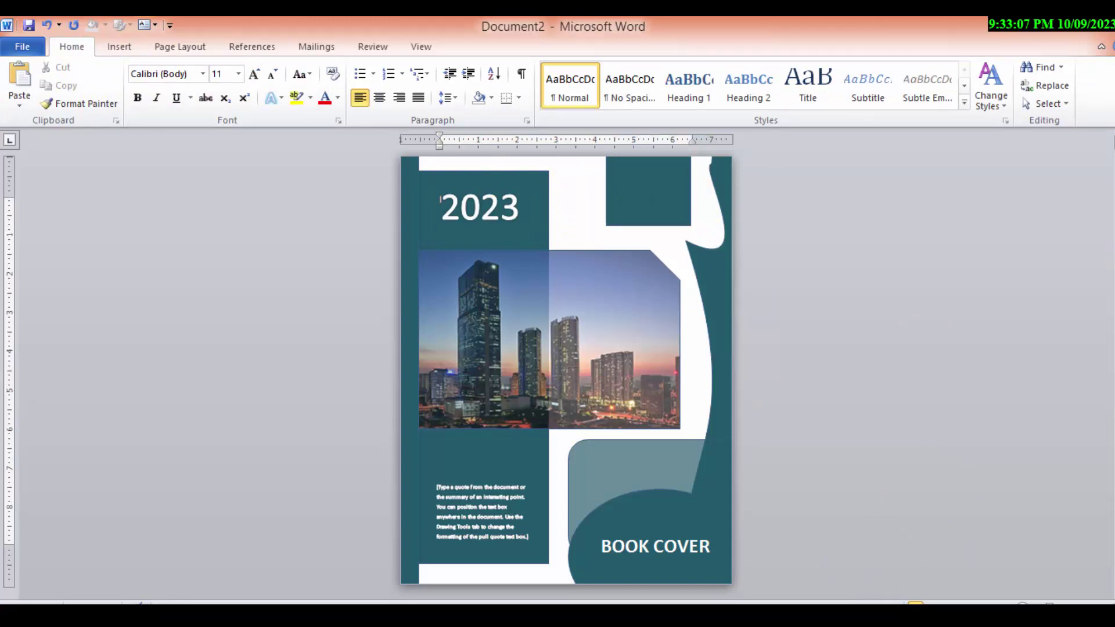
# Copy the word LOGO from the Notepad list and minimize Notepad
pyautogui.hotkey('alt', 'Tab')
pyautogui.moveTo(579, 176); pyautogui.dragTo(542, 178)
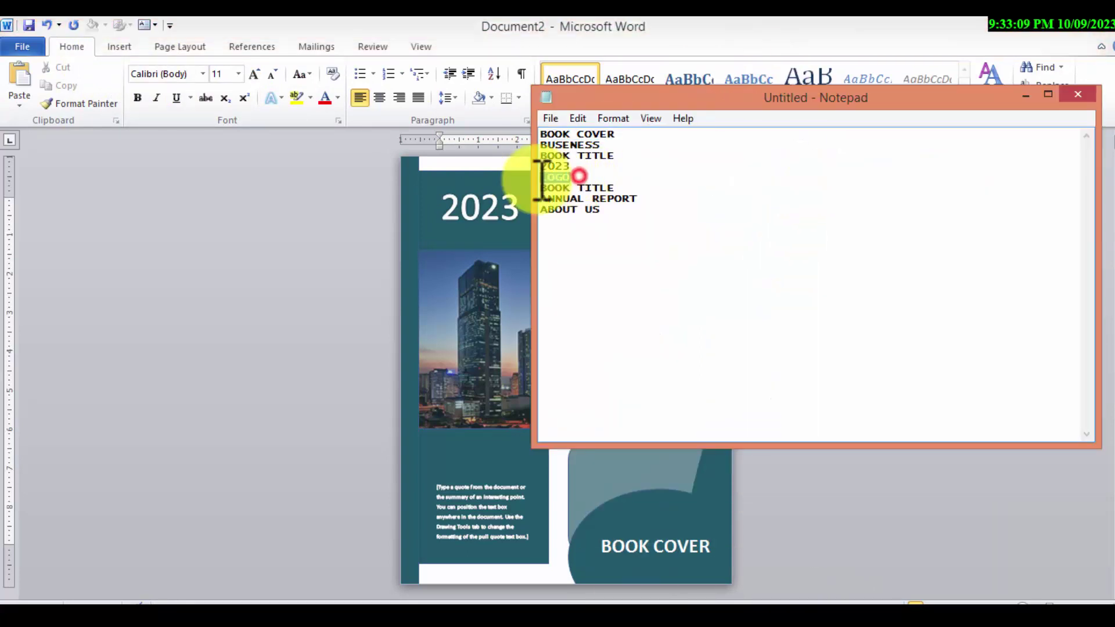
pyautogui.rightClick(561, 178)
pyautogui.click(608, 232)
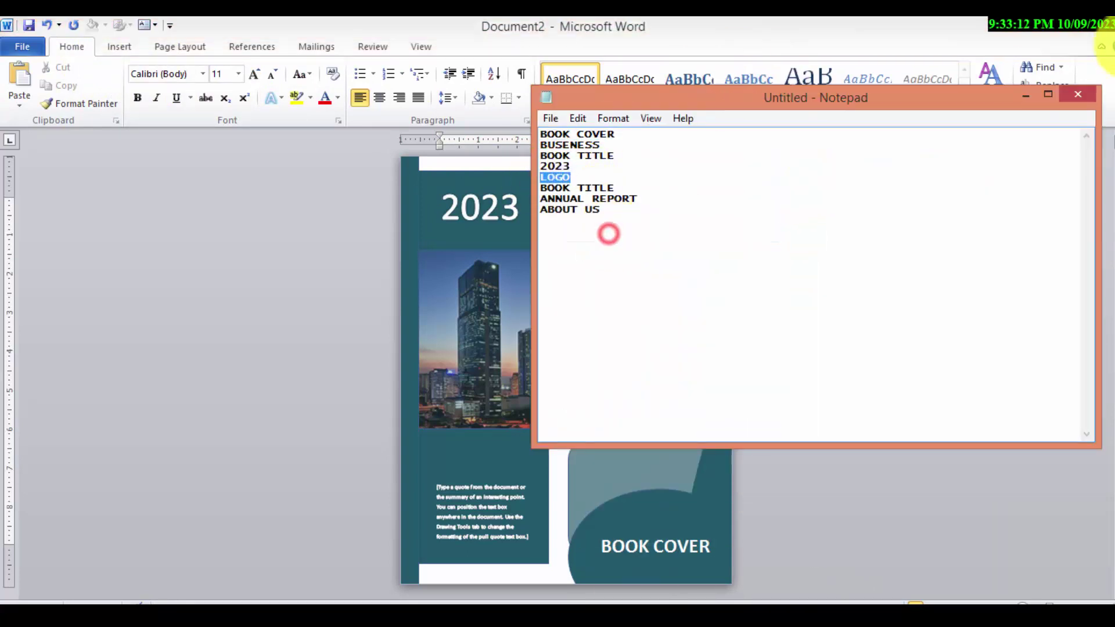
pyautogui.click(1027, 94)
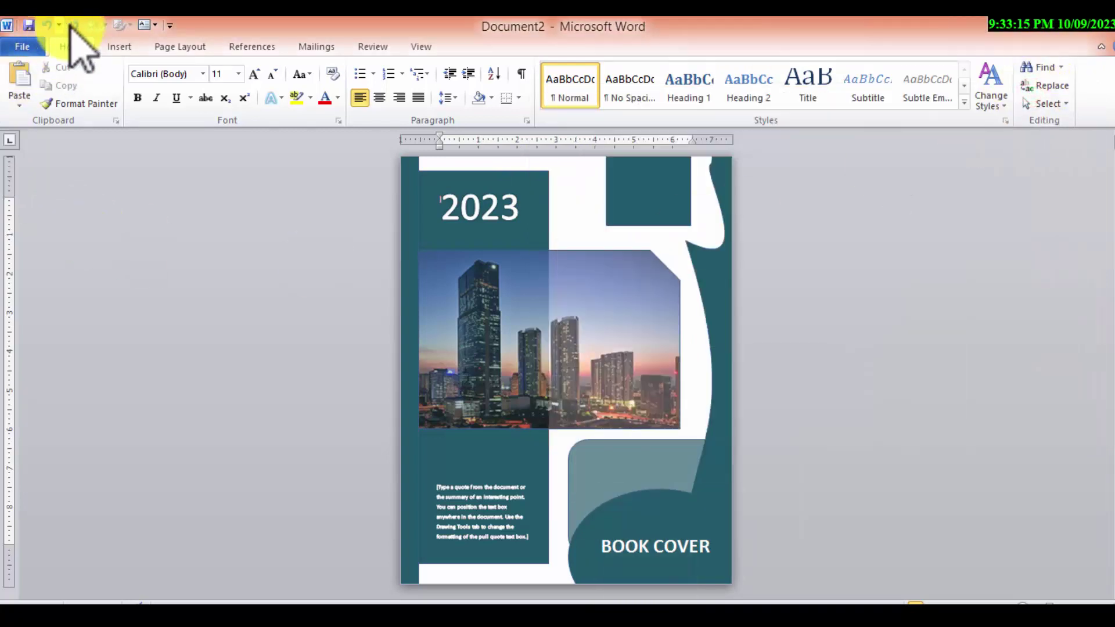
# Insert a simple text box, paste LOGO as plain text, and enlarge its font
pyautogui.click(119, 49)
pyautogui.click(704, 102)
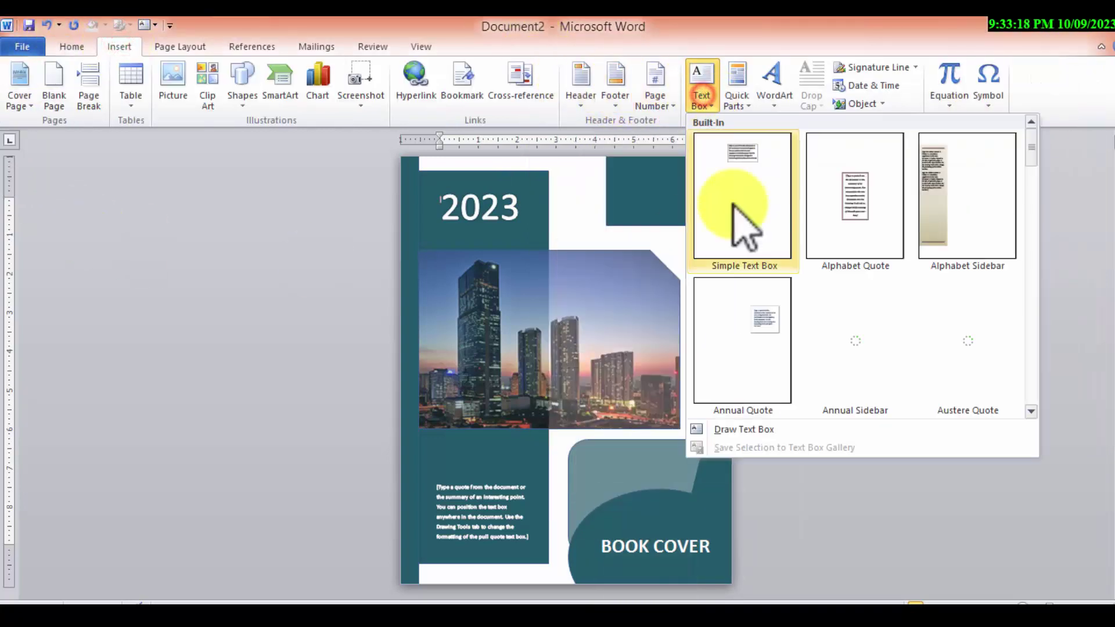
pyautogui.click(729, 152)
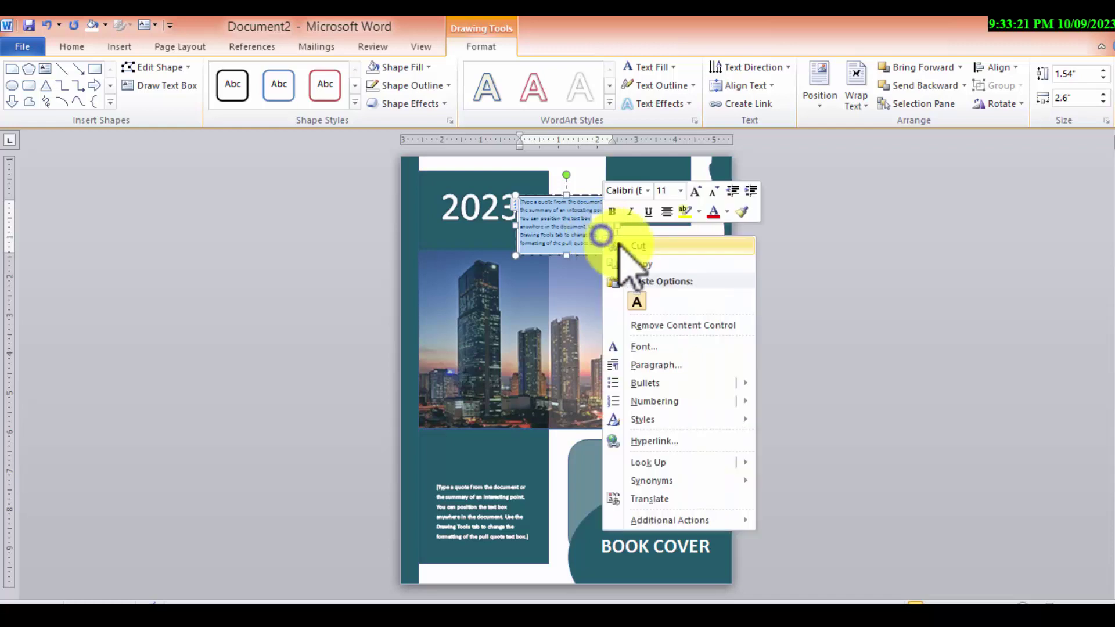
pyautogui.rightClick(604, 235)
pyautogui.click(642, 307)
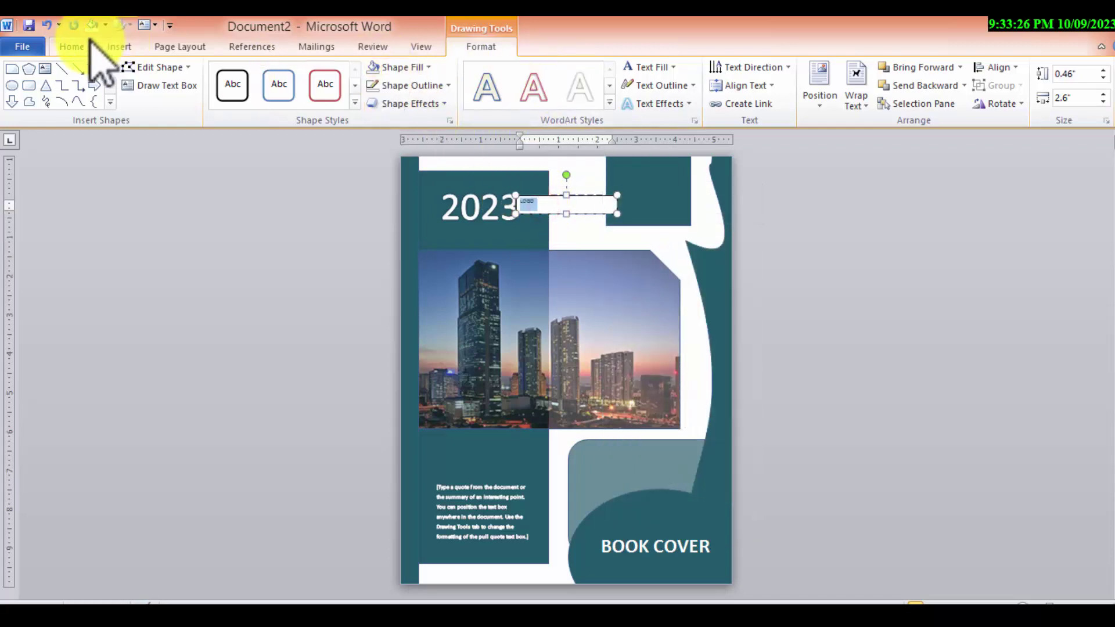
pyautogui.click(57, 47)
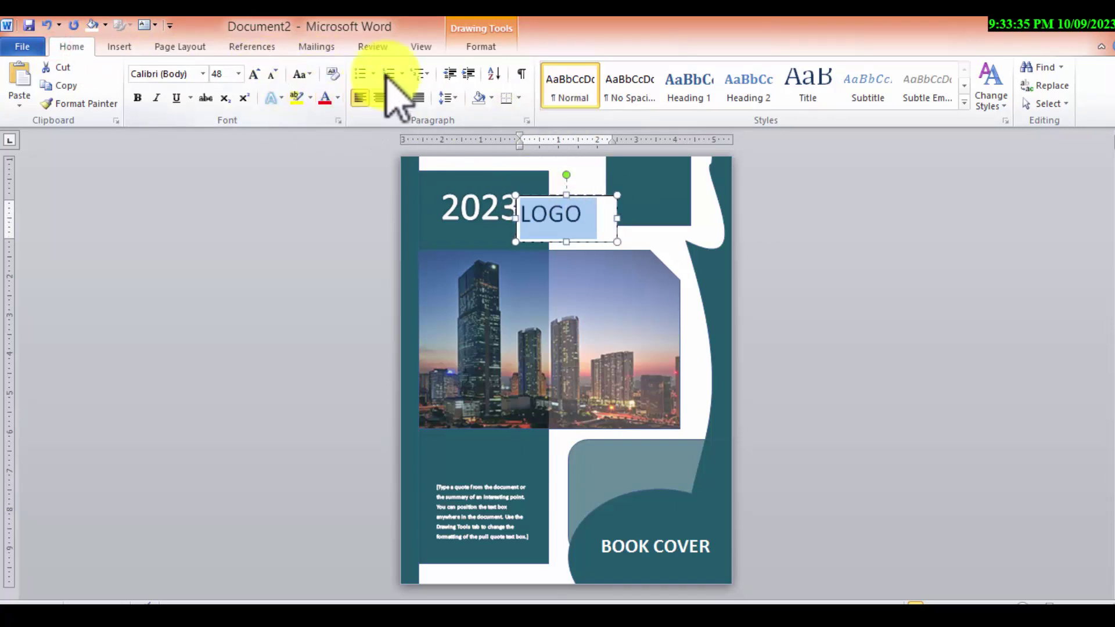
pyautogui.click(481, 47)
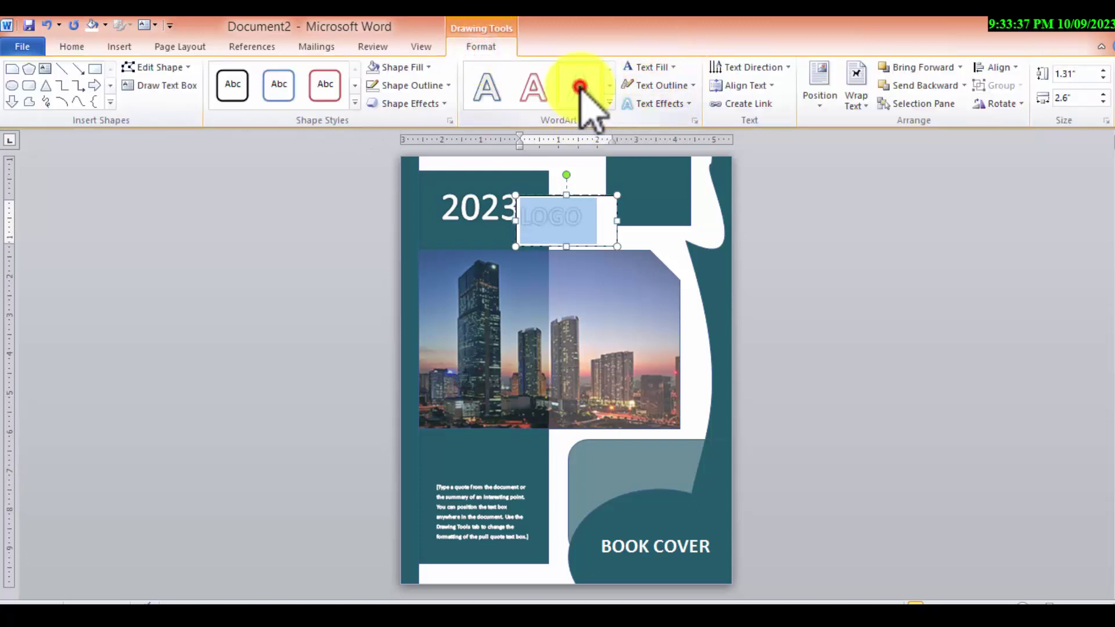
# Centre the LOGO box in the top-right teal square with no outline or fill
pyautogui.moveTo(587, 195)
pyautogui.mouseDown()
pyautogui.moveTo(673, 159)
pyautogui.moveTo(676, 169)
pyautogui.mouseUp()
pyautogui.click(417, 85)
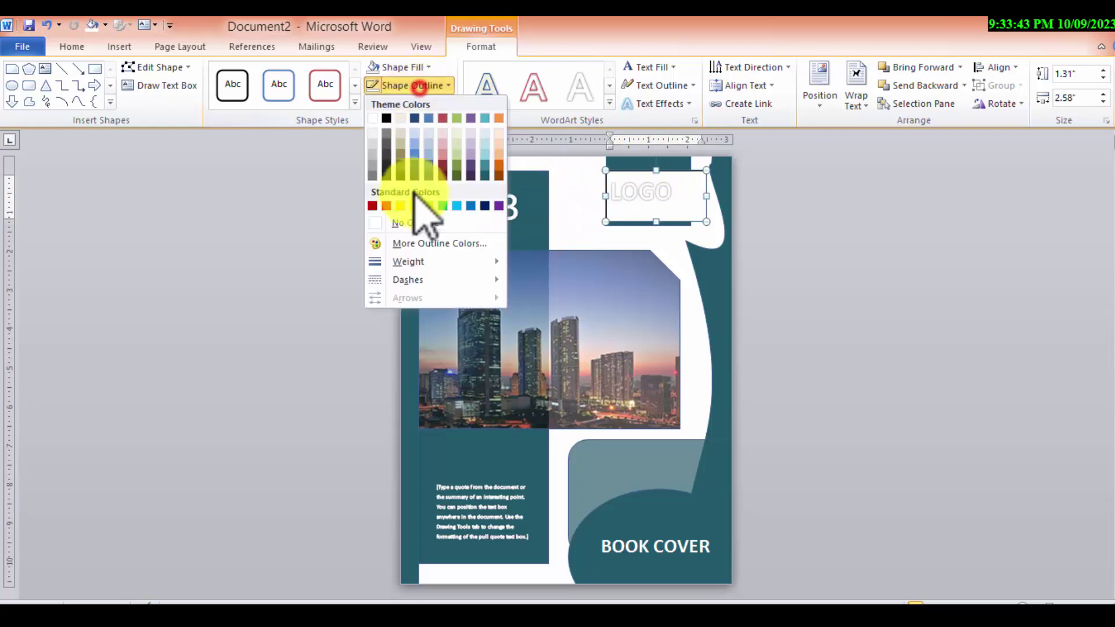
pyautogui.click(406, 223)
pyautogui.click(403, 67)
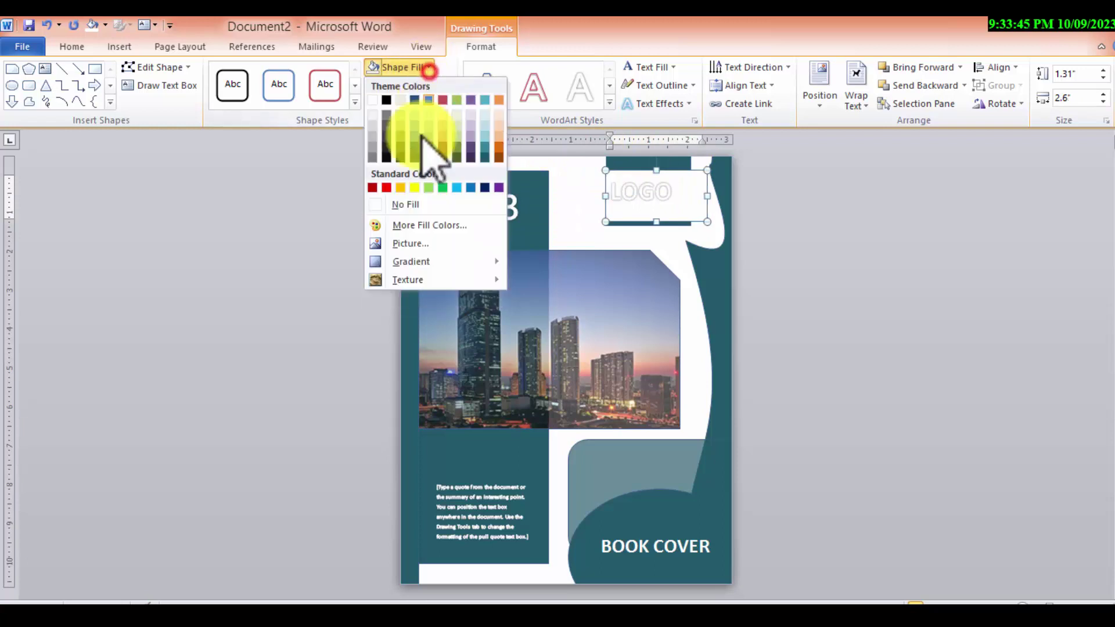
pyautogui.click(409, 204)
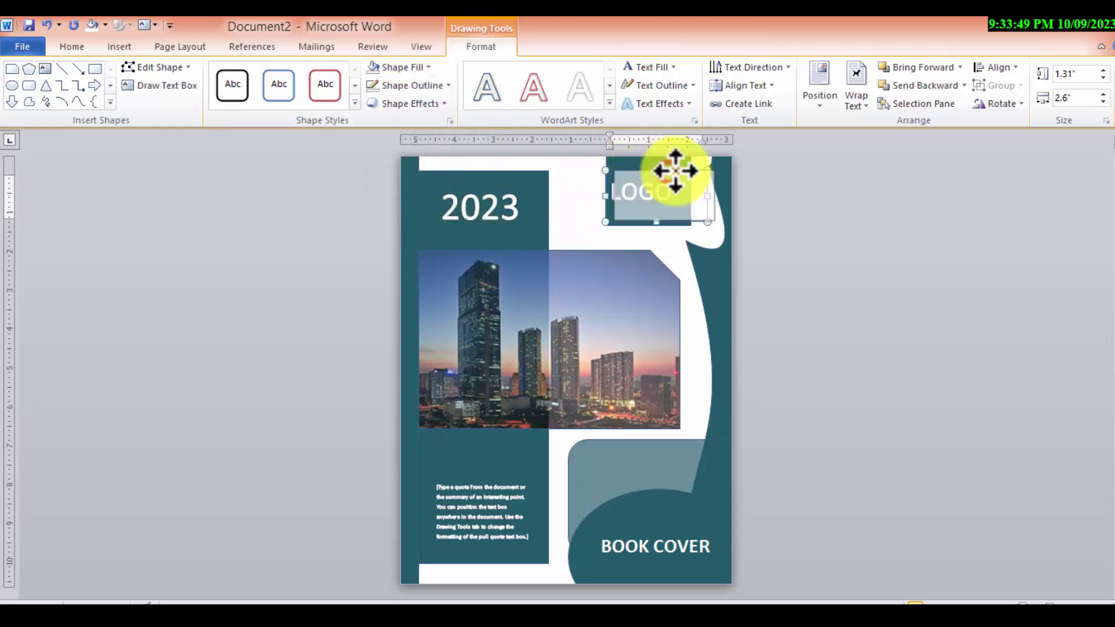
pyautogui.moveTo(672, 168); pyautogui.dragTo(680, 169)
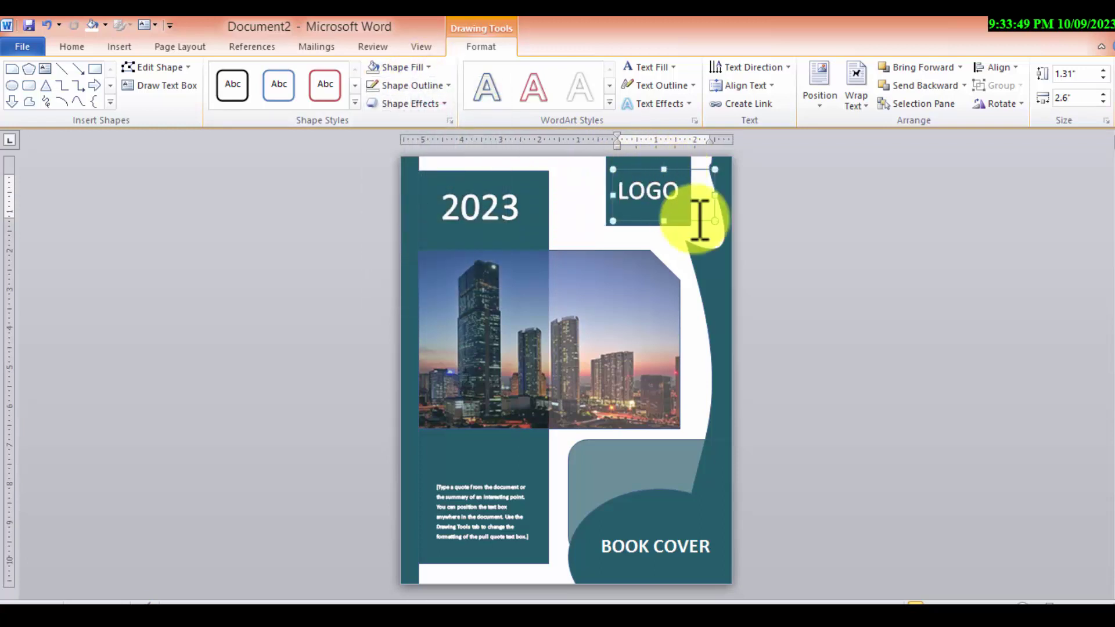
pyautogui.click(679, 262)
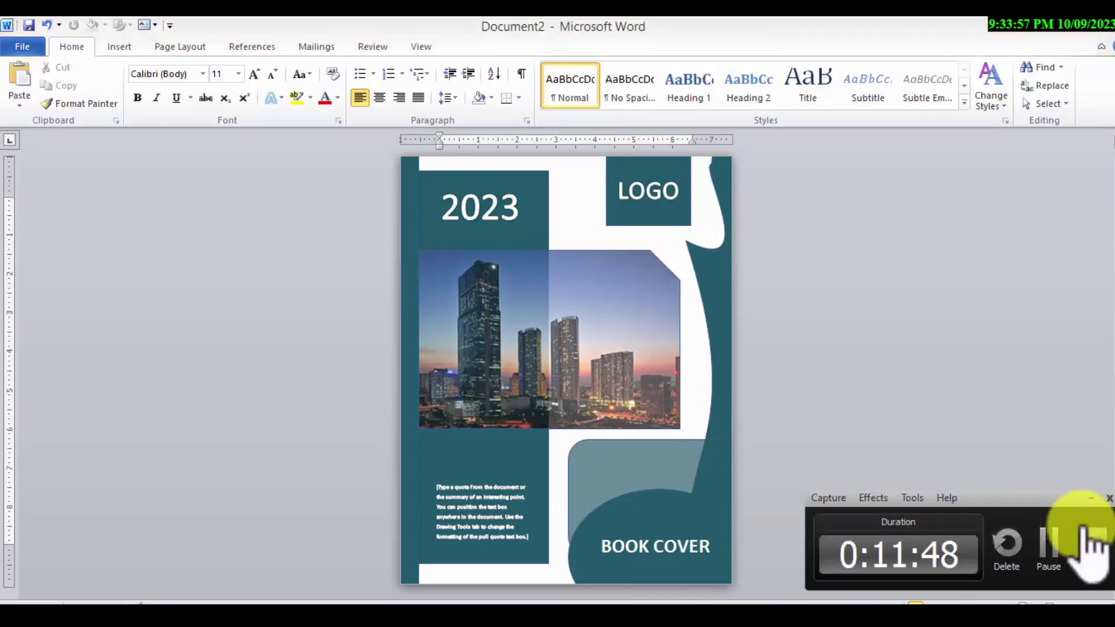
pyautogui.click(1083, 535)
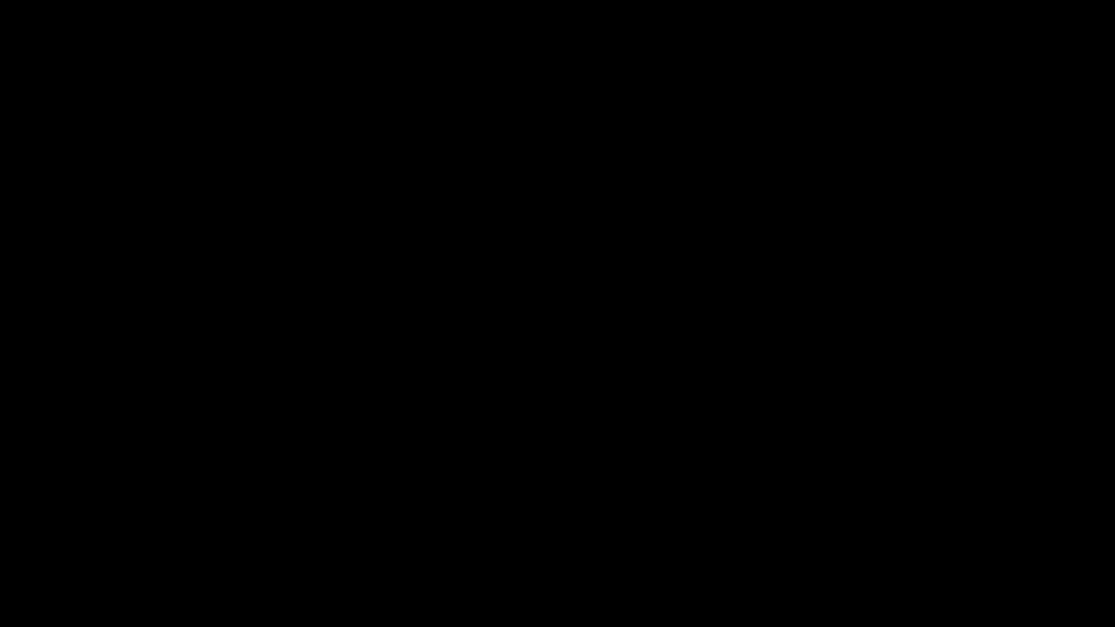